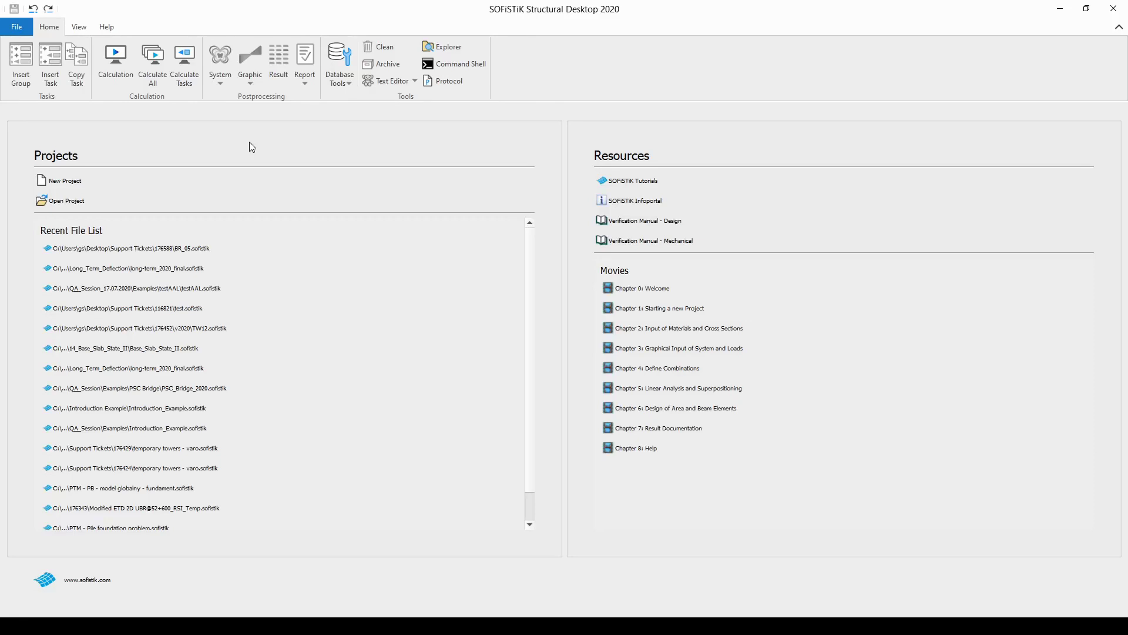
# Step: Launch SSD 2020 through a Windows search for "ssd"
pyautogui.click(13, 626)
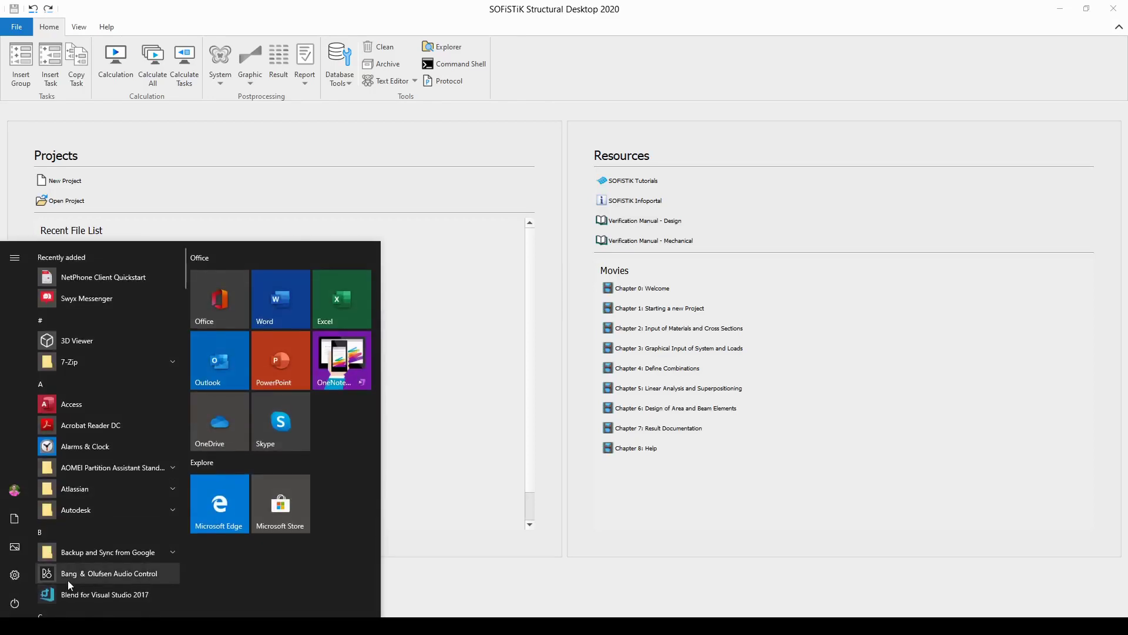
pyautogui.write('ssd')
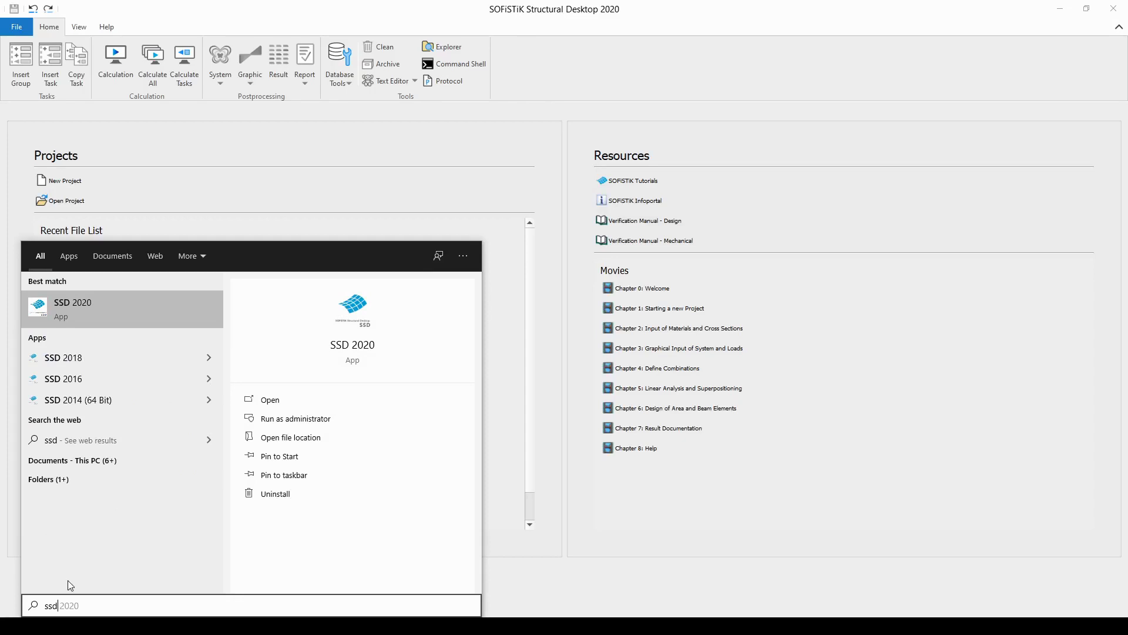
pyautogui.click(360, 352)
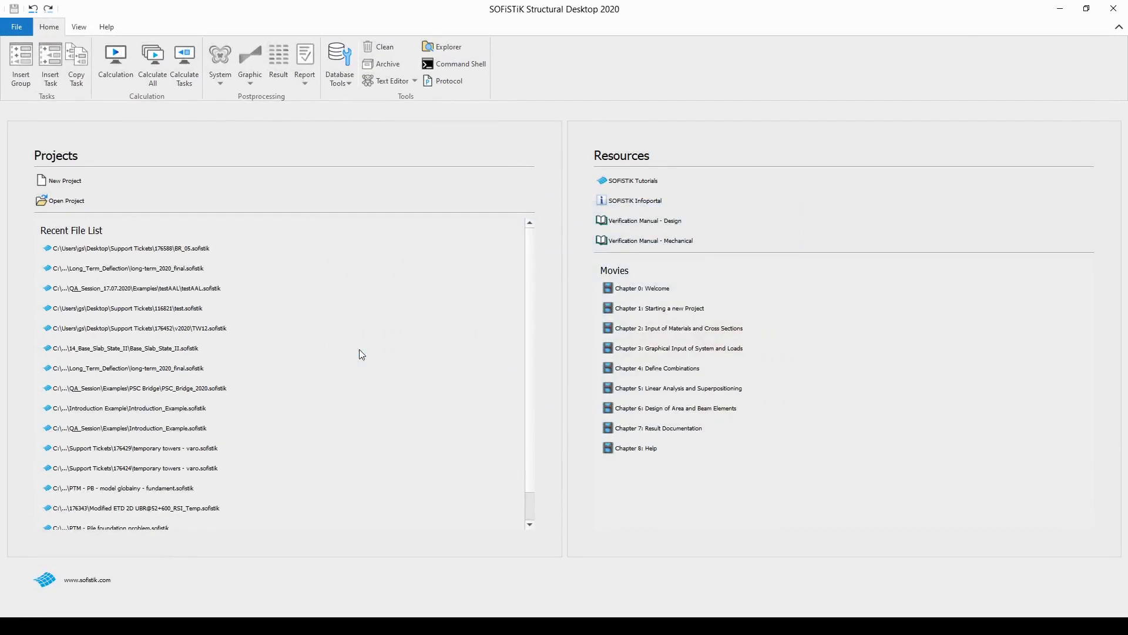
# Step: Start a new project and create a folder named PTC_Bridge on the Desktop to store it
pyautogui.click(82, 185)
pyautogui.moveTo(229, 56); pyautogui.dragTo(339, 89)
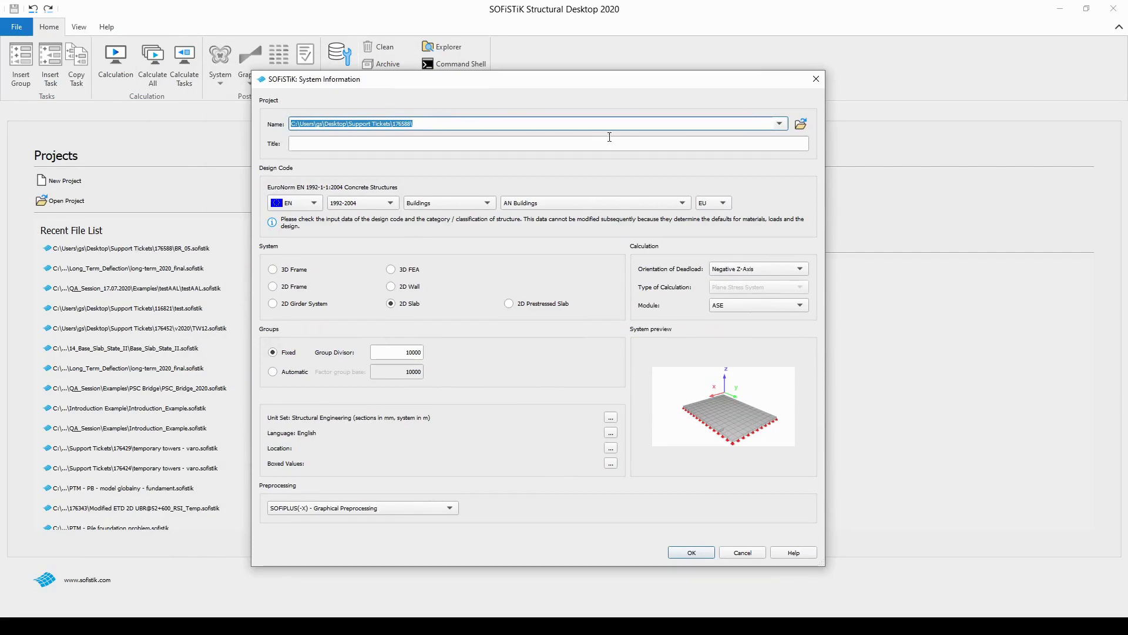
pyautogui.click(800, 124)
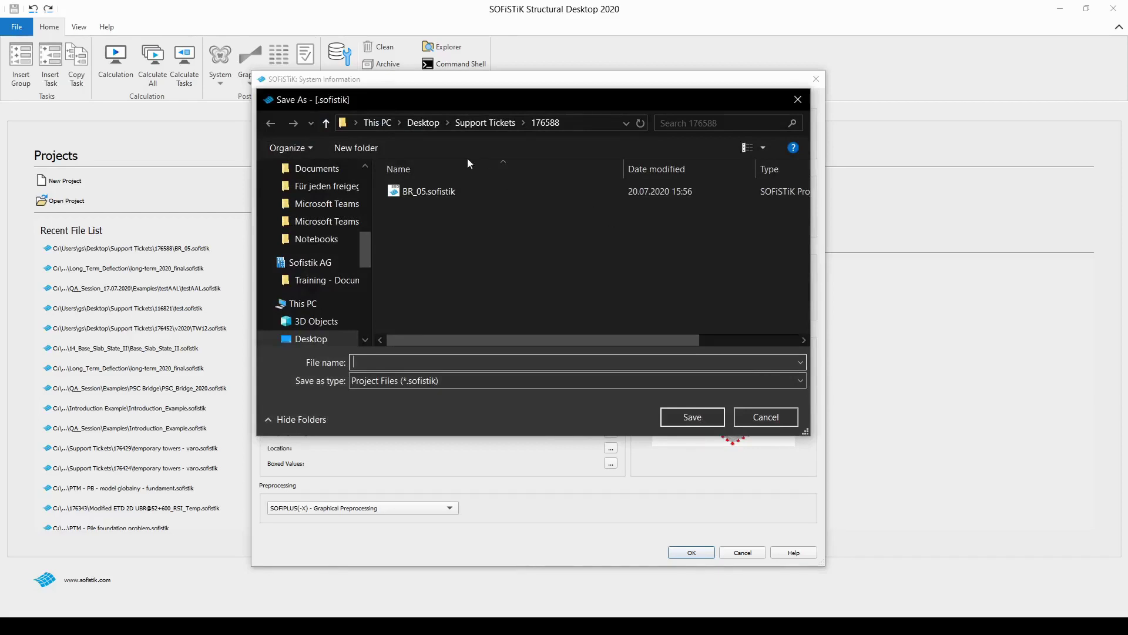
pyautogui.click(423, 123)
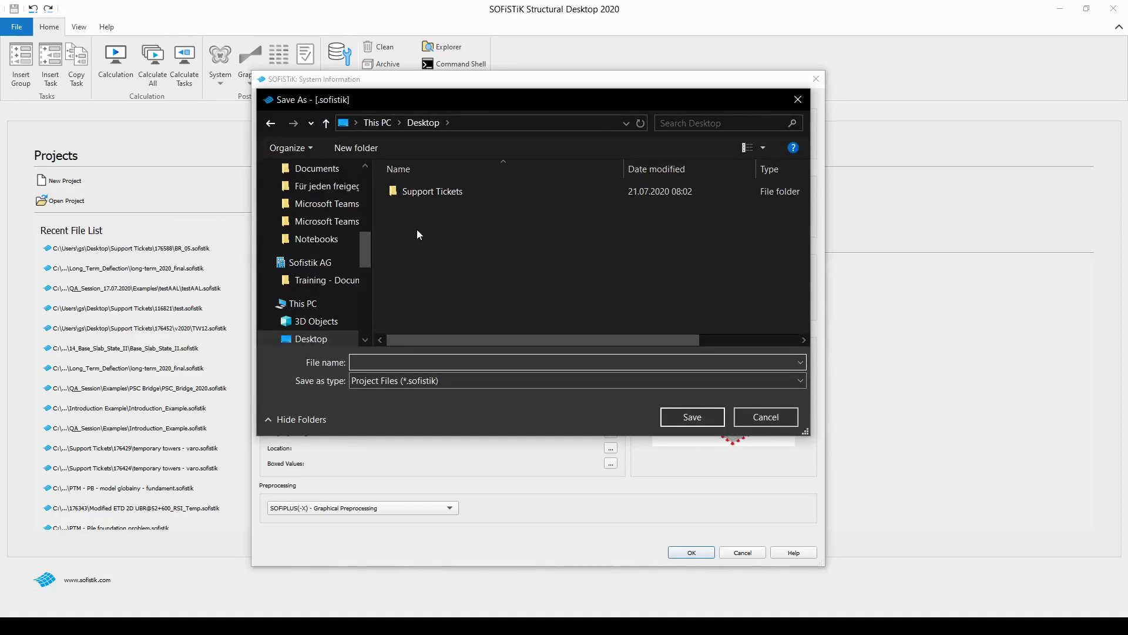
pyautogui.rightClick(418, 234)
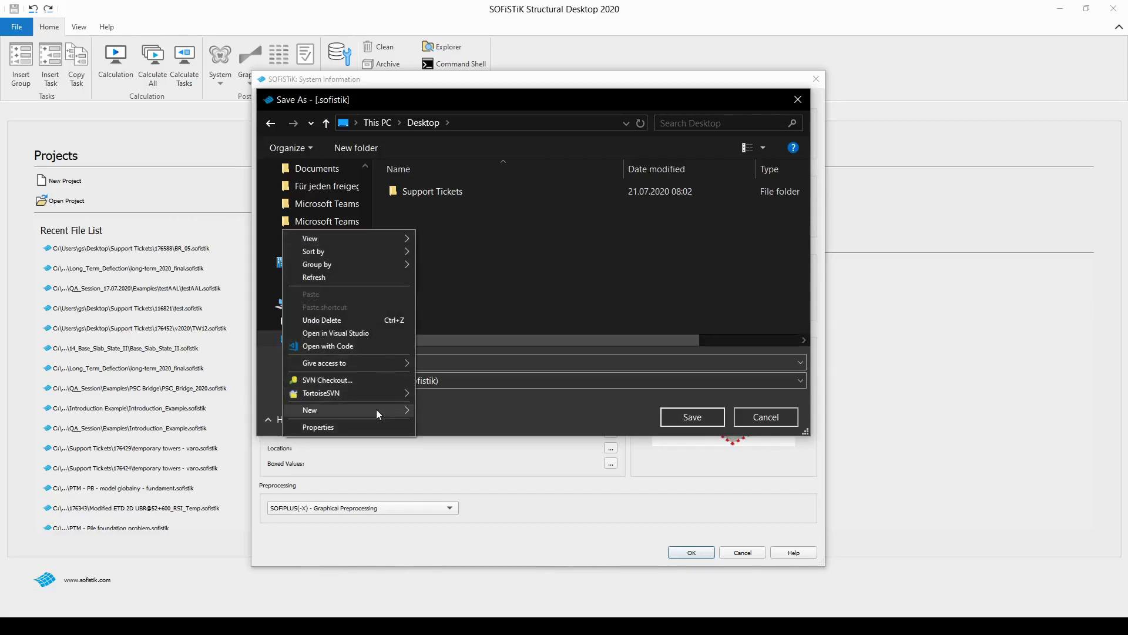
pyautogui.moveTo(376, 410)
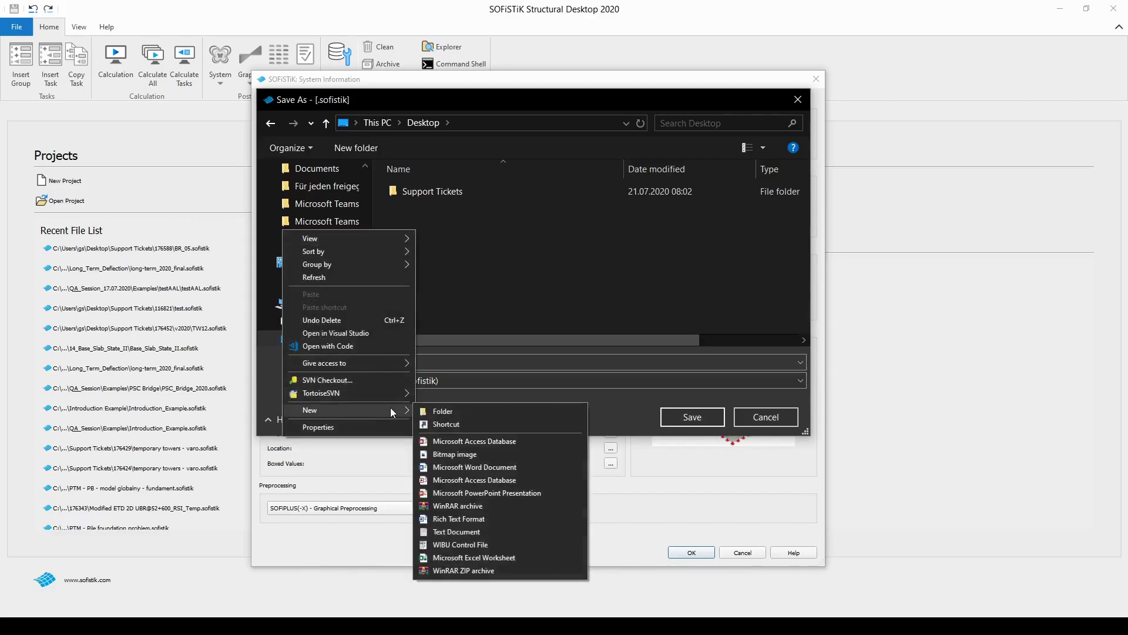
pyautogui.click(460, 412)
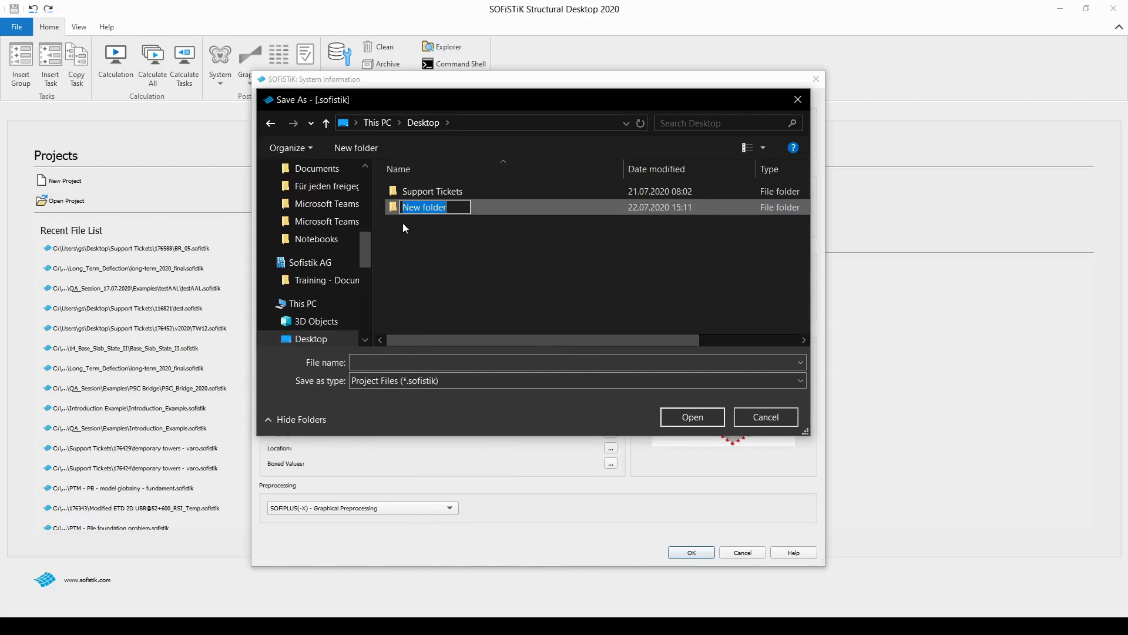
pyautogui.write('PTC_Bridge')
pyautogui.press('Return')
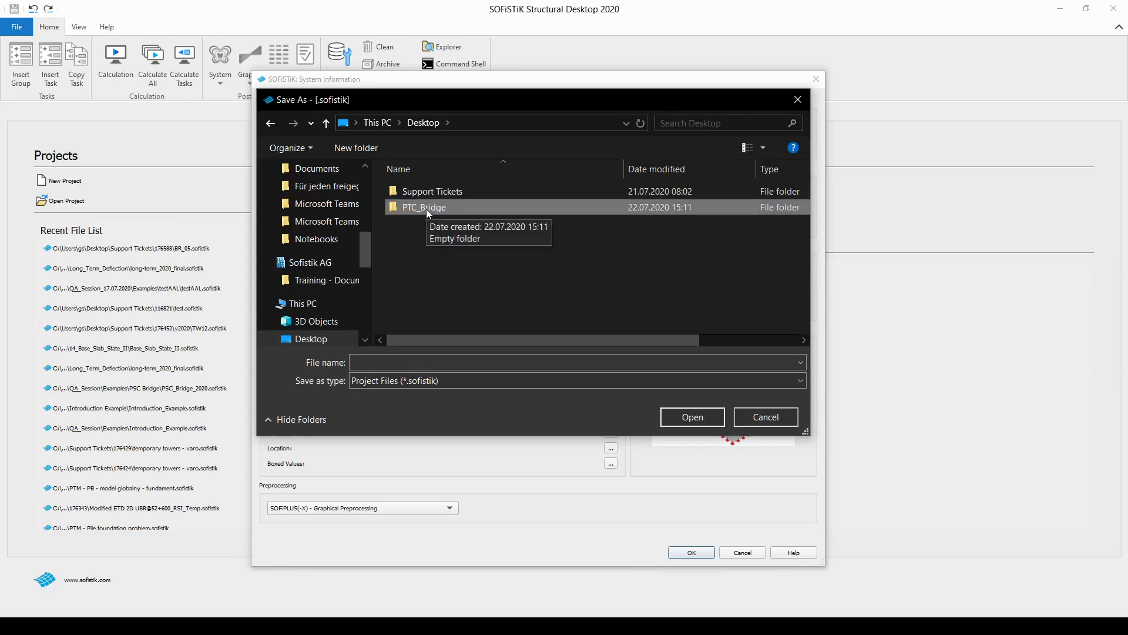
# Step: Save the project as PTC_Bridge inside the PTC_Bridge folder and title it "Post-tensioned beam bridge example"
pyautogui.doubleClick(427, 210)
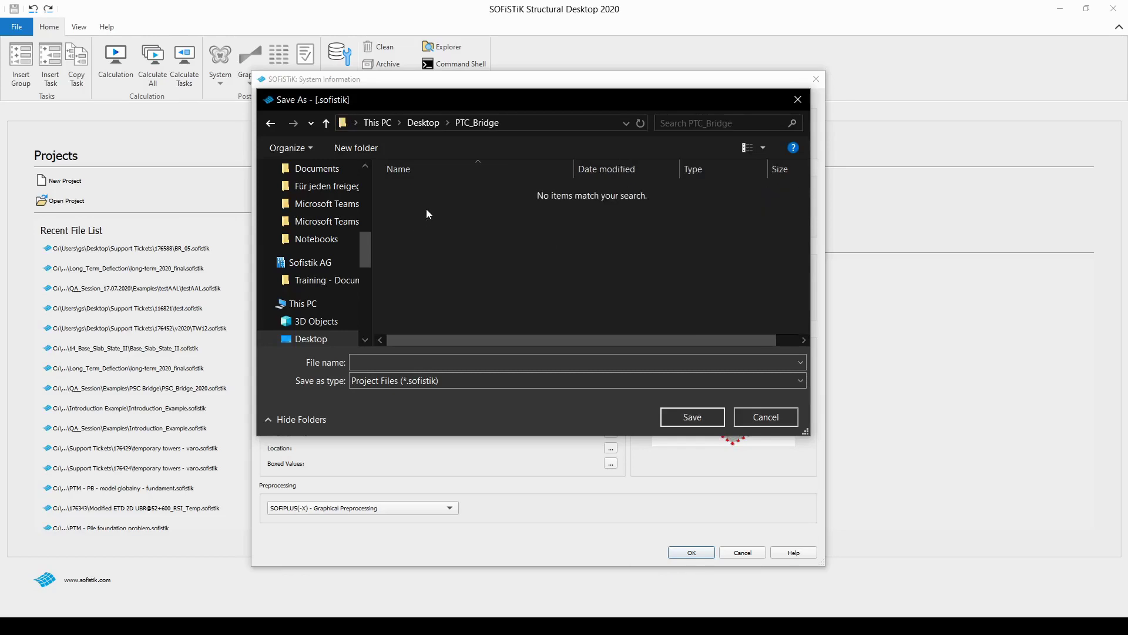
pyautogui.click(376, 362)
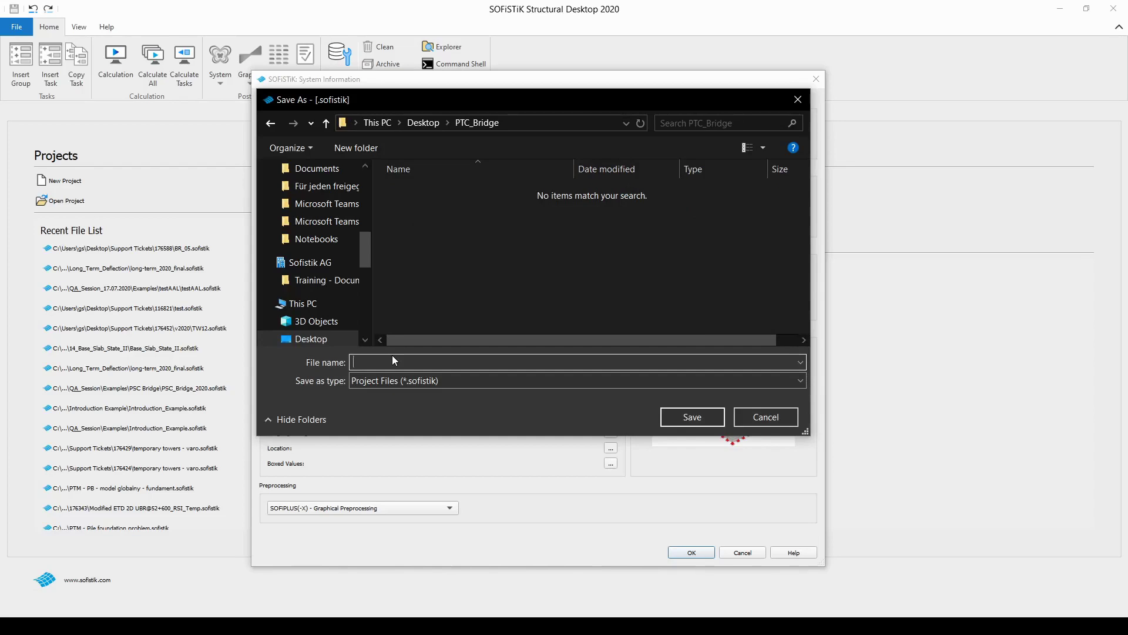
pyautogui.write('PTC_Bridge')
pyautogui.click(675, 419)
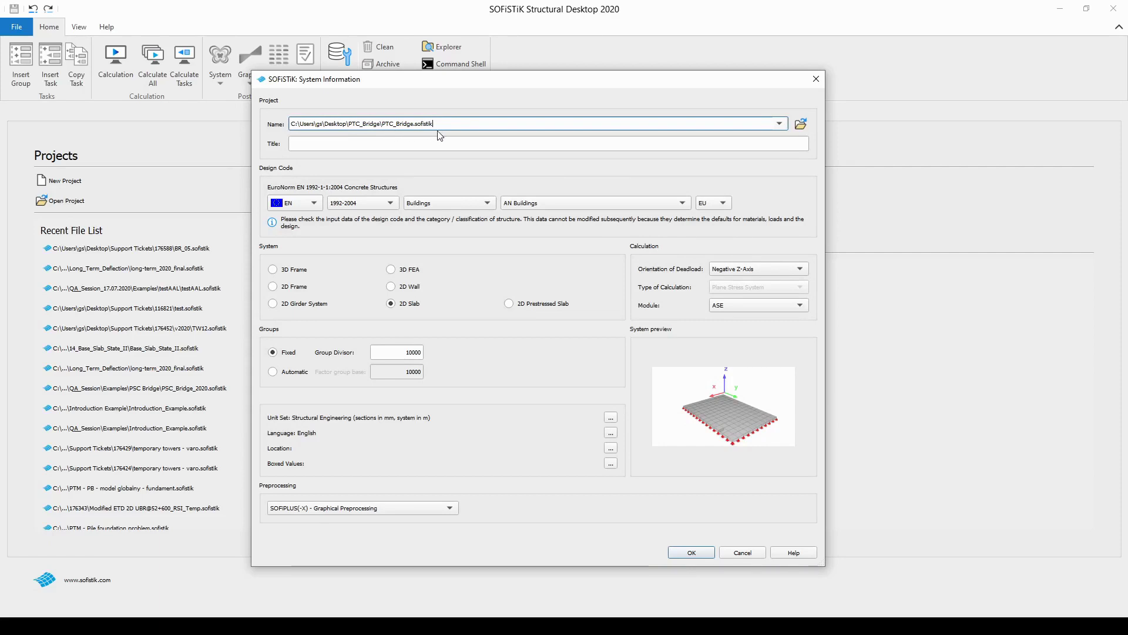
pyautogui.click(409, 144)
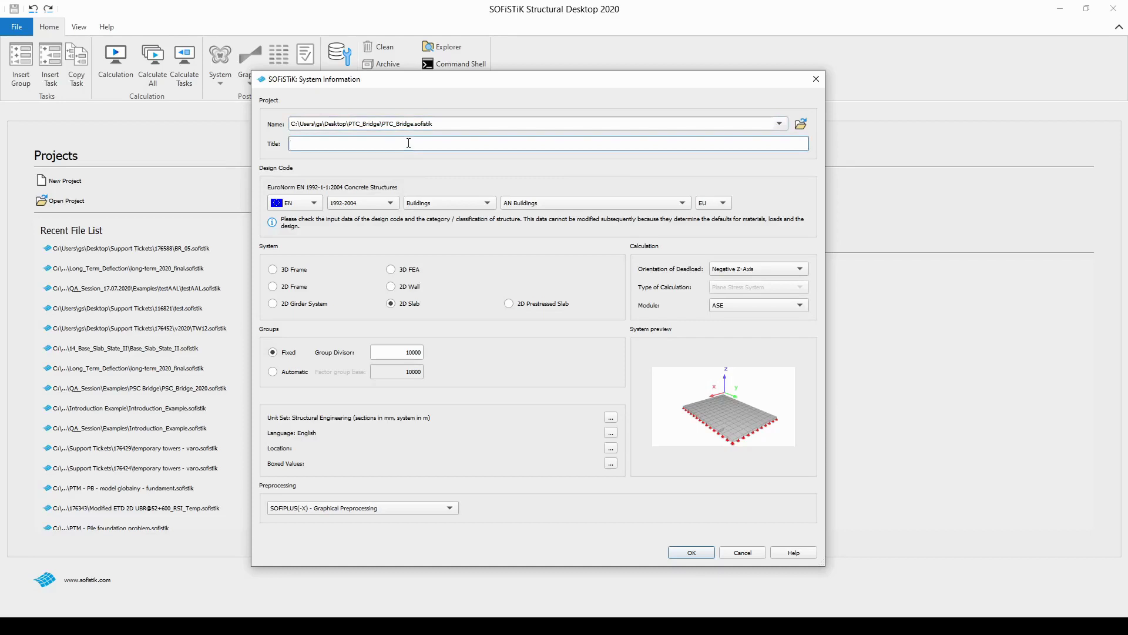
pyautogui.write('Post-tensioned beam bridge example')
# Step: Try the DIN and NBN design codes and switch back to EN
pyautogui.click(315, 206)
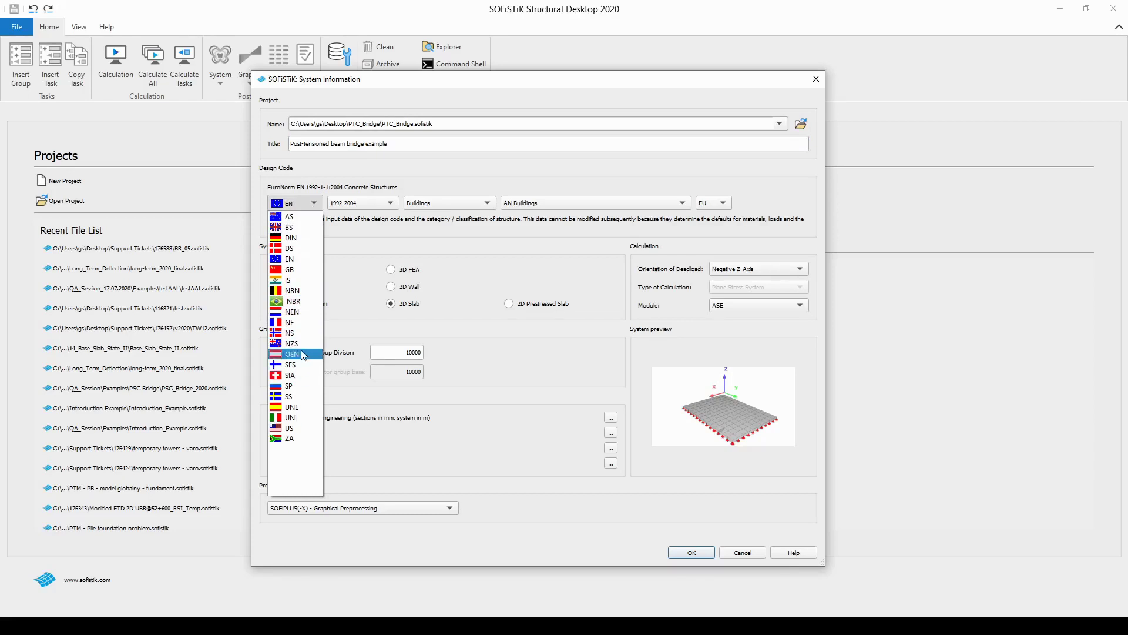
pyautogui.click(317, 238)
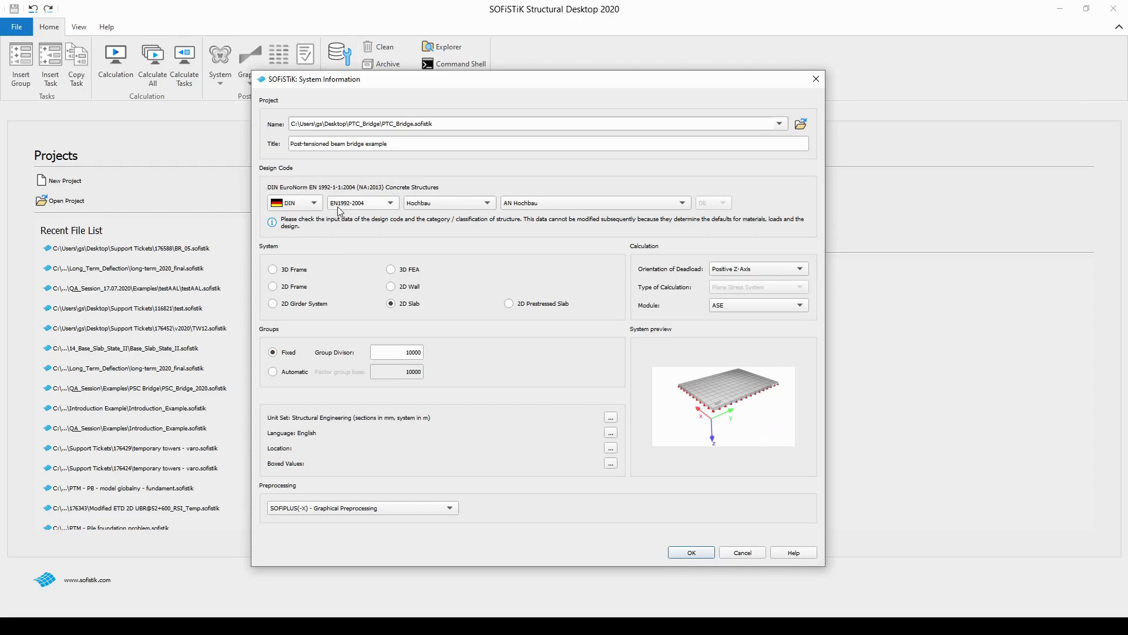
pyautogui.click(315, 203)
pyautogui.click(300, 291)
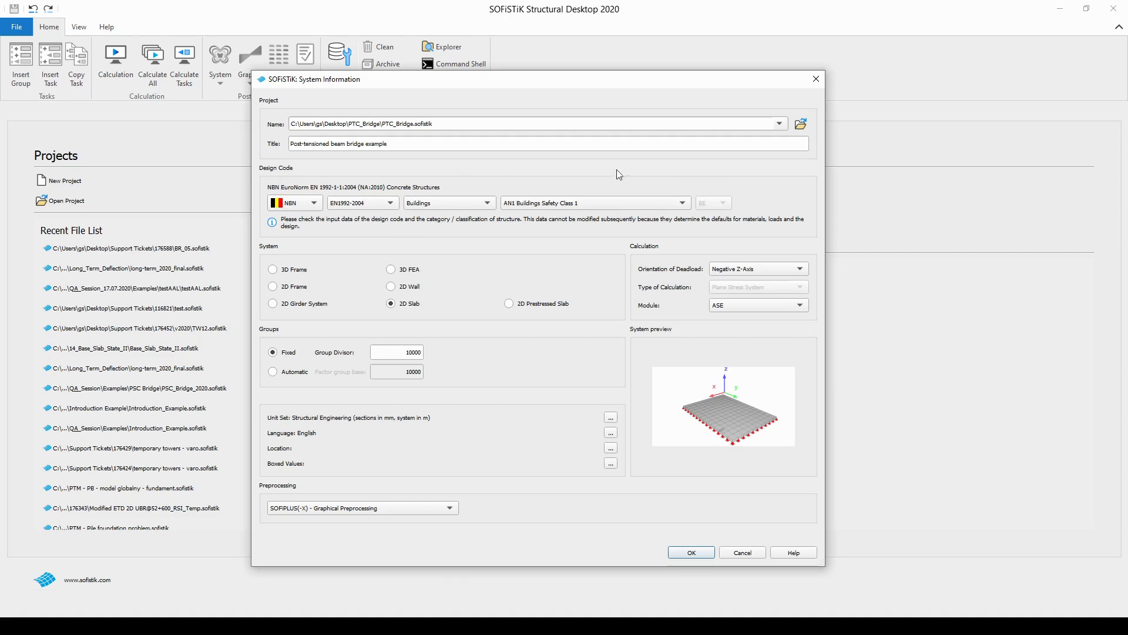
pyautogui.click(316, 206)
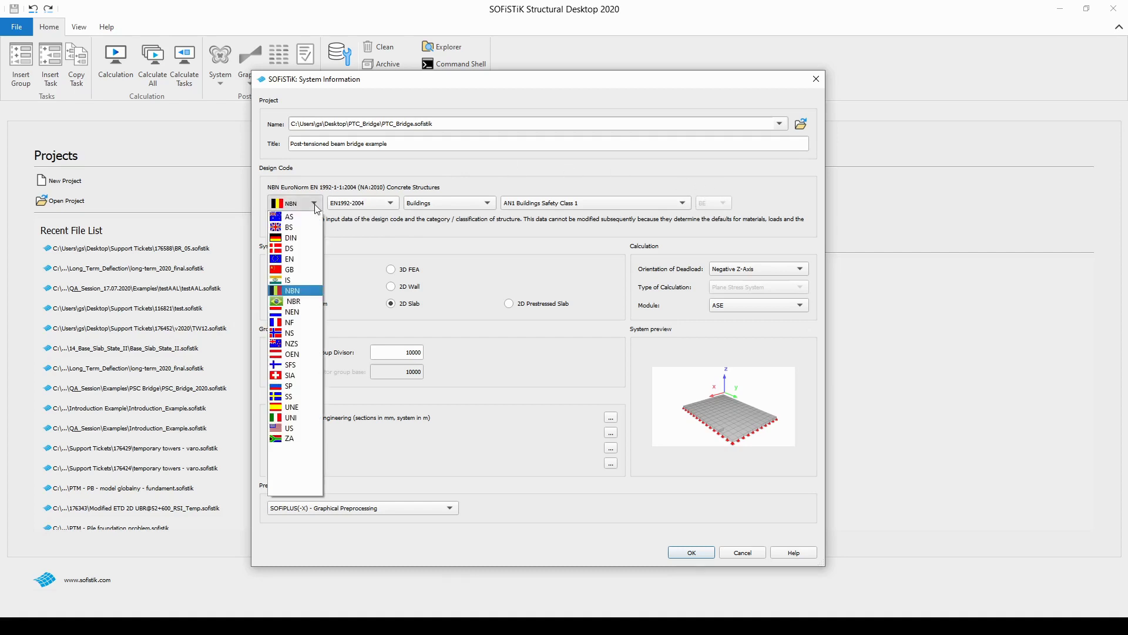
pyautogui.click(305, 258)
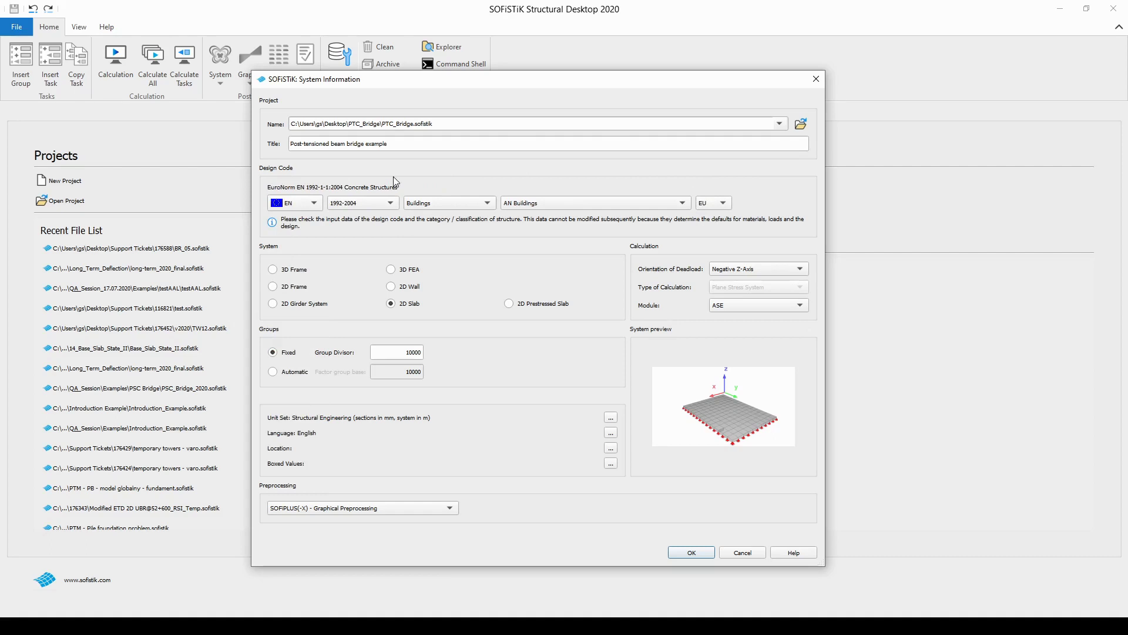
# Step: Keep the 1992-2004 edition of the EN code and set the structure category to Road bridges
pyautogui.click(390, 203)
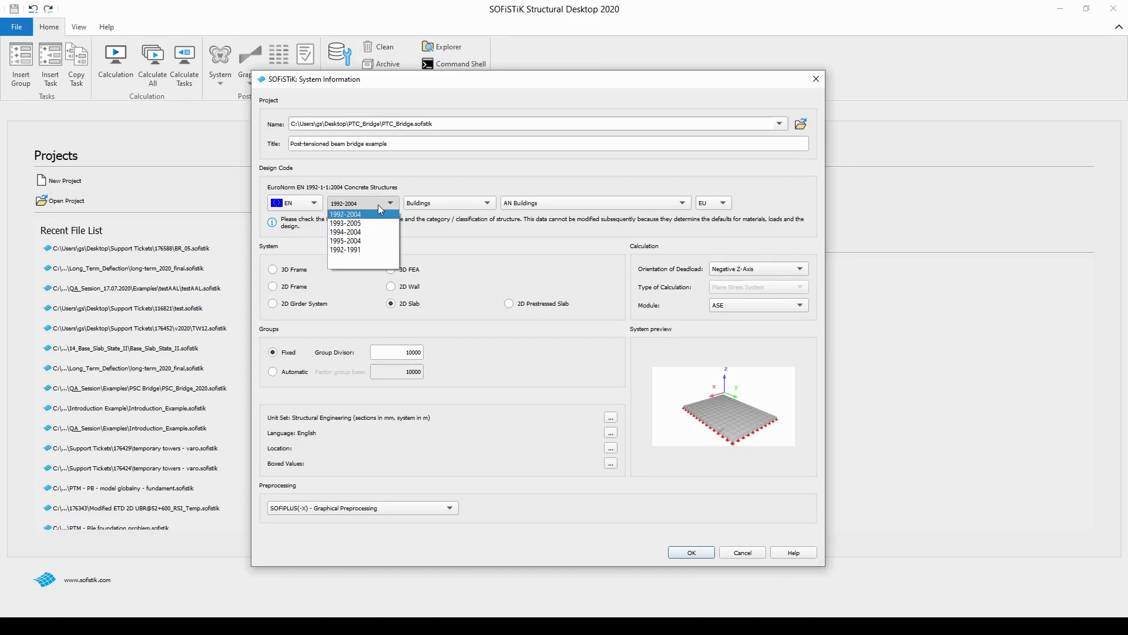
pyautogui.click(376, 204)
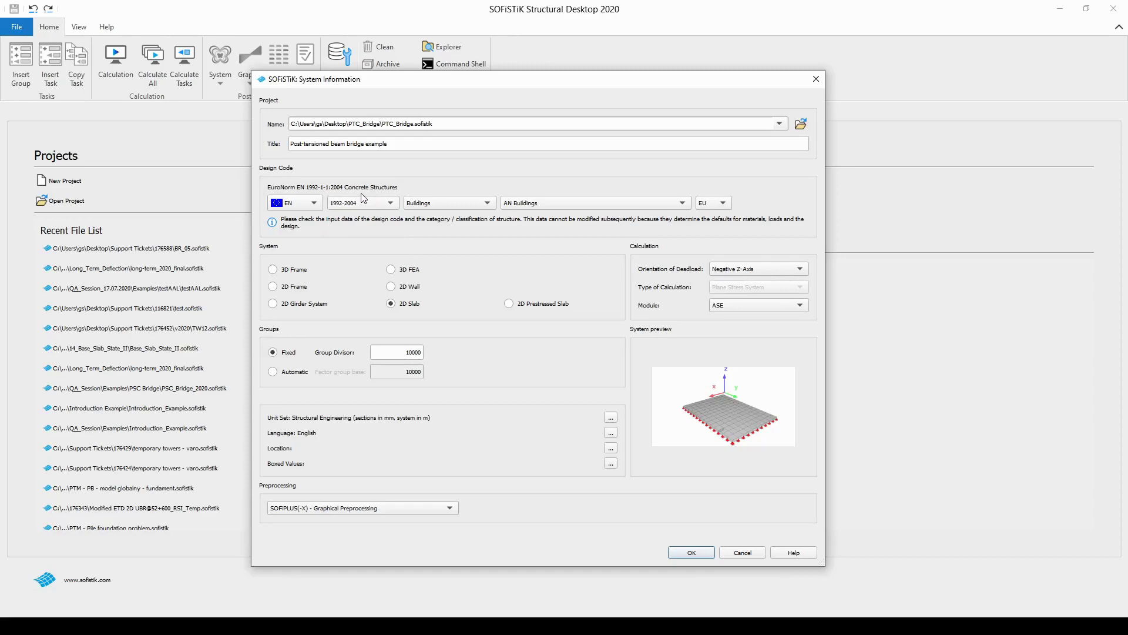
pyautogui.click(442, 204)
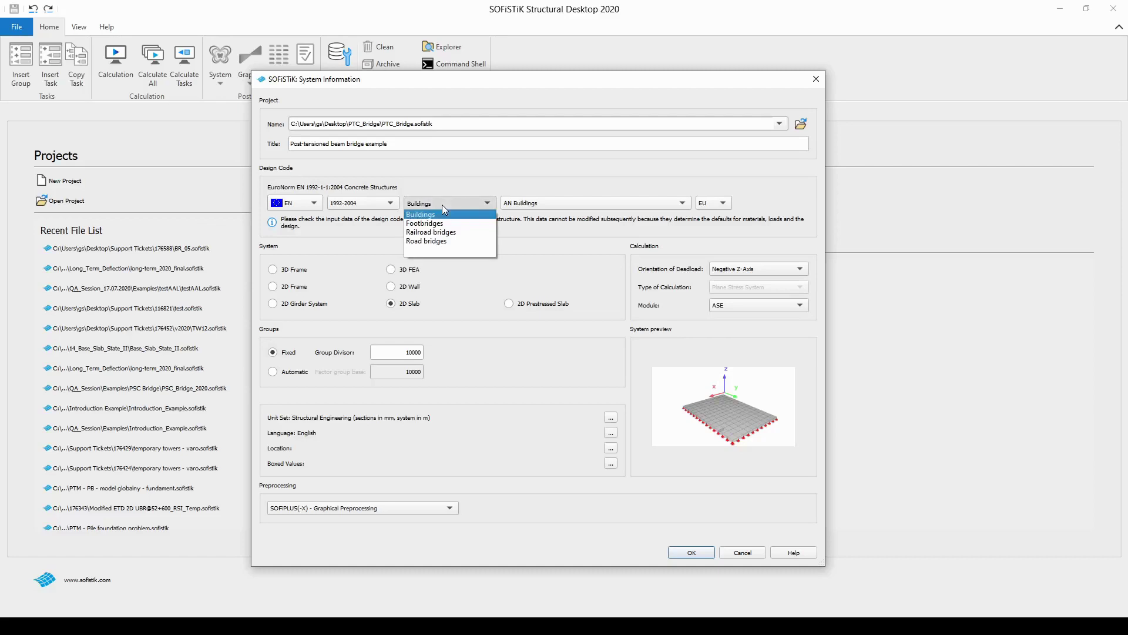
pyautogui.click(470, 246)
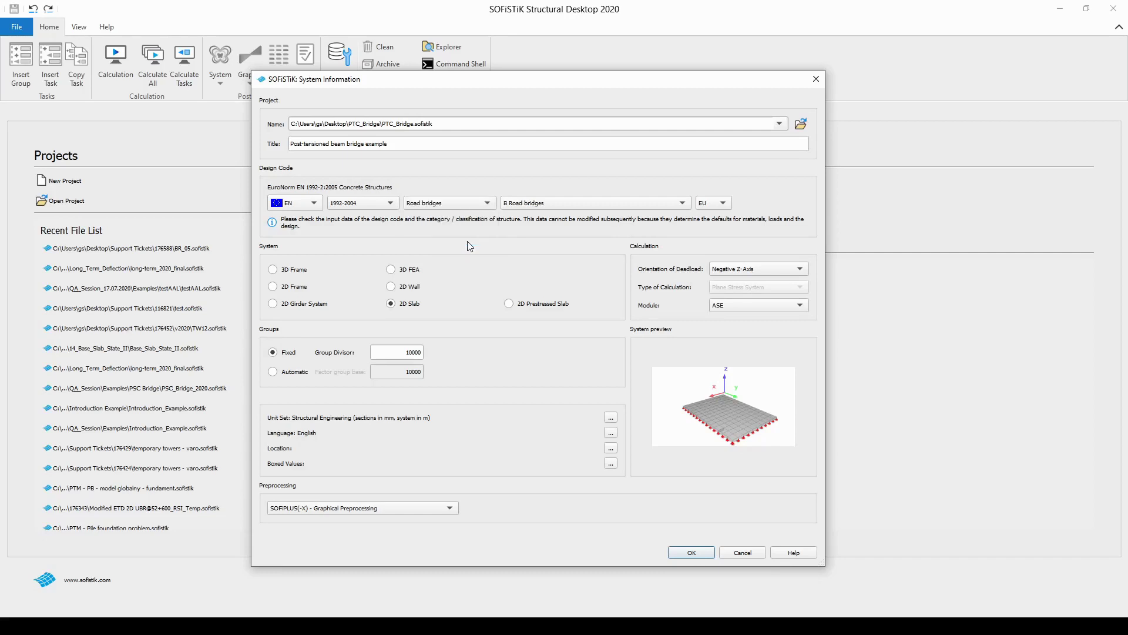
# Step: Compare the classification options for road bridges and buildings, and return the category to Road bridges
pyautogui.click(555, 203)
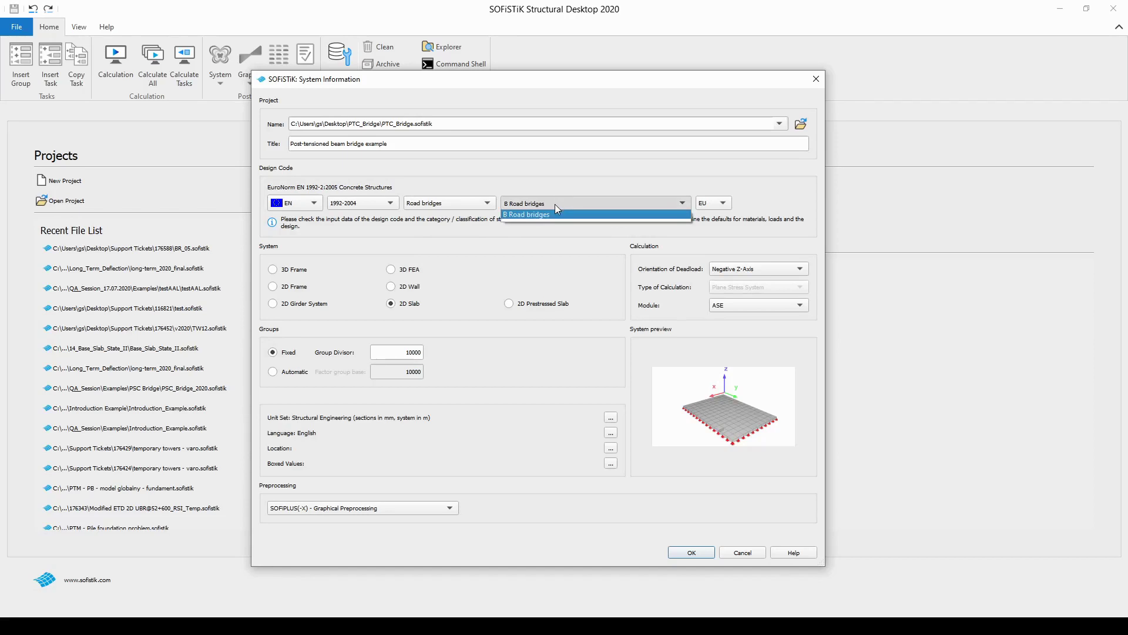
pyautogui.click(488, 203)
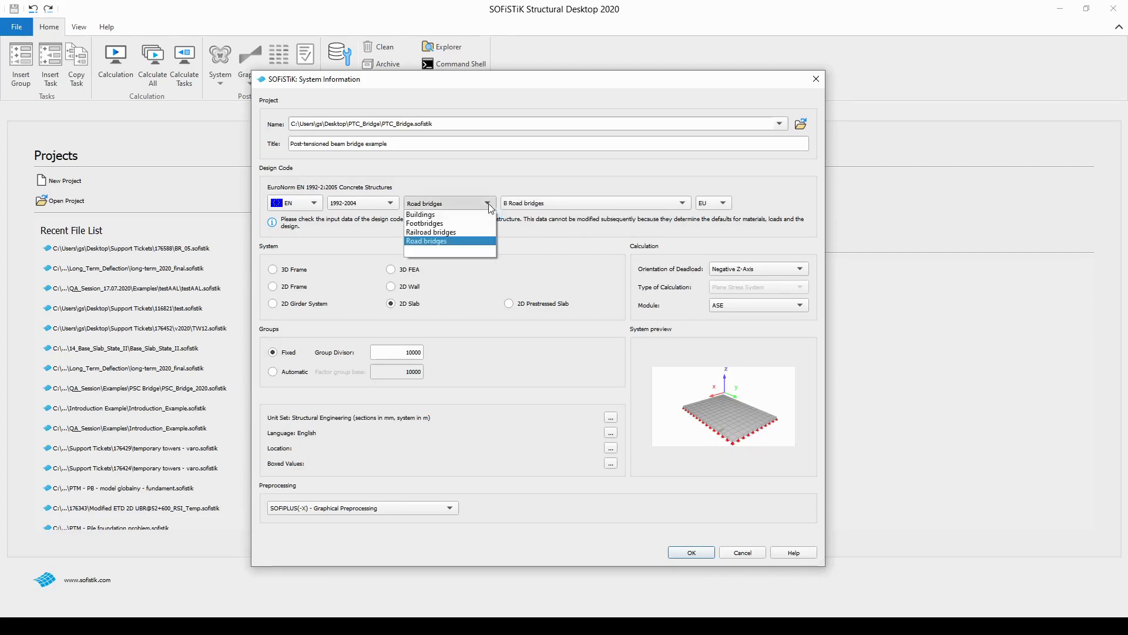
pyautogui.click(485, 215)
pyautogui.click(555, 207)
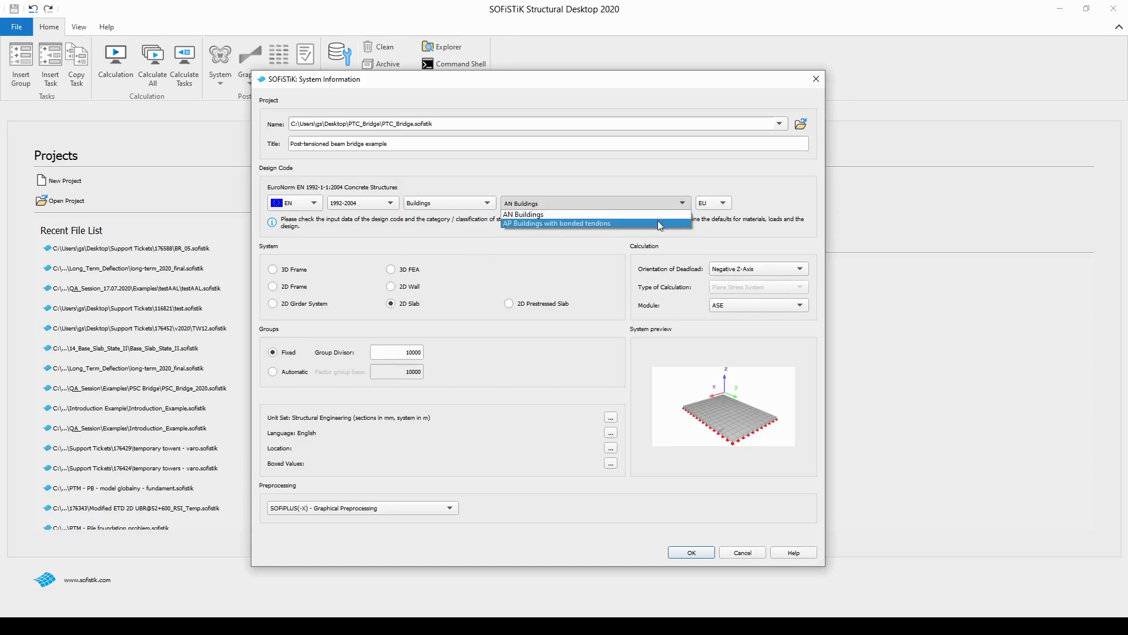
pyautogui.click(561, 210)
pyautogui.click(476, 206)
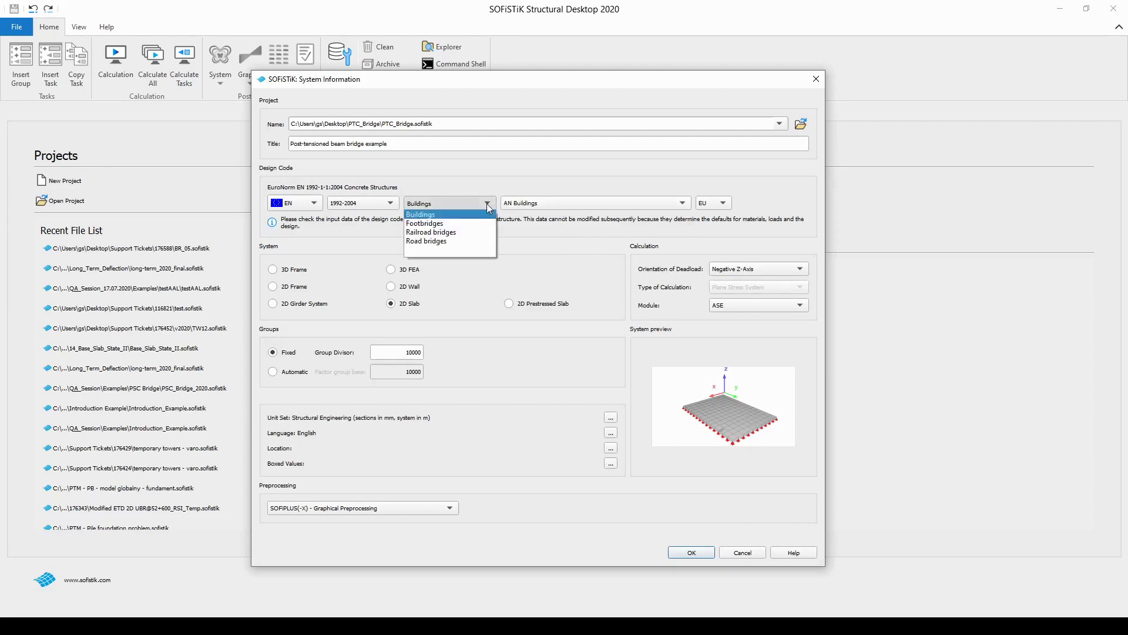
pyautogui.click(471, 247)
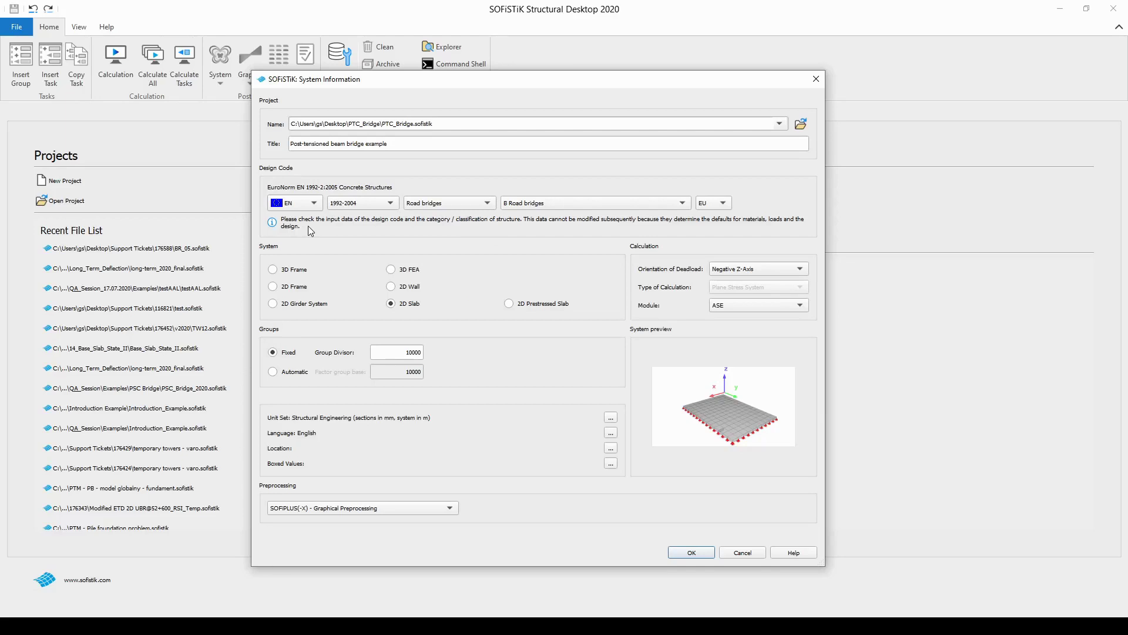
# Step: Browse the available country design codes and reselect EN
pyautogui.click(315, 206)
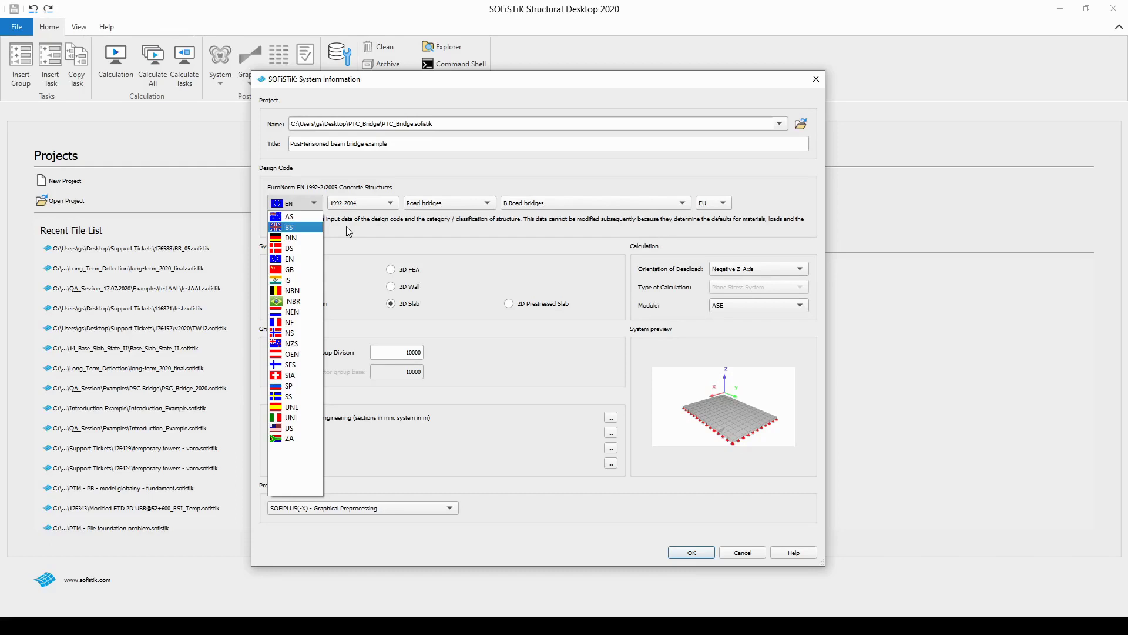
pyautogui.press('Down')
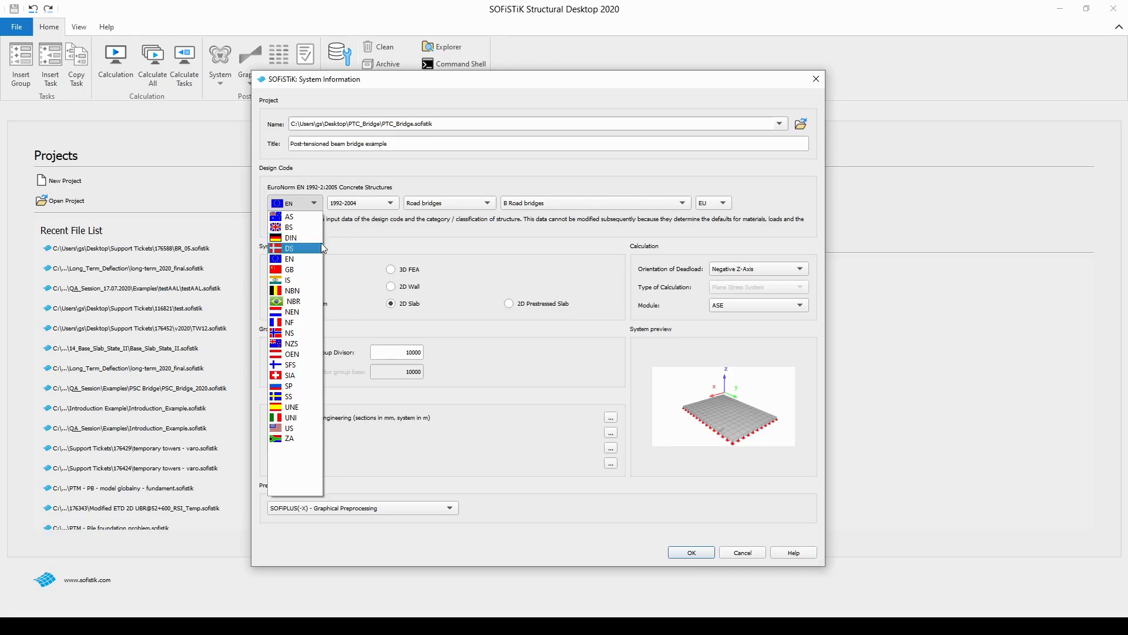
pyautogui.click(307, 258)
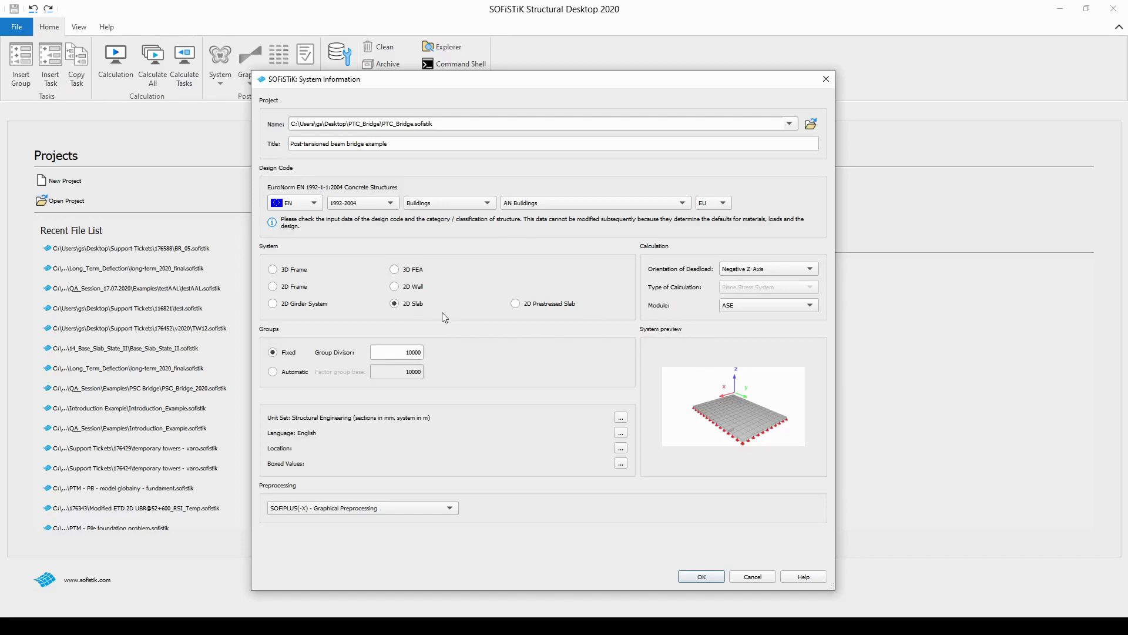
# Step: Compare the previews of the 2D Wall, 3D Frame, 2D Frame, 2D Girder System and 2D Slab types, and set the system to 3D FEA
pyautogui.click(395, 287)
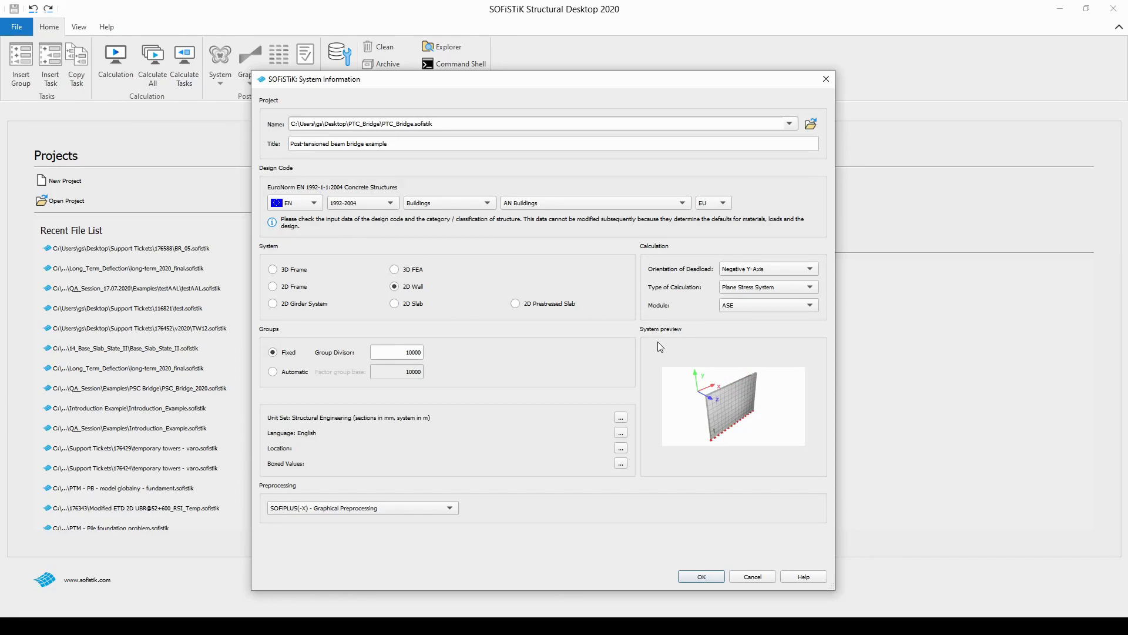
pyautogui.click(395, 269)
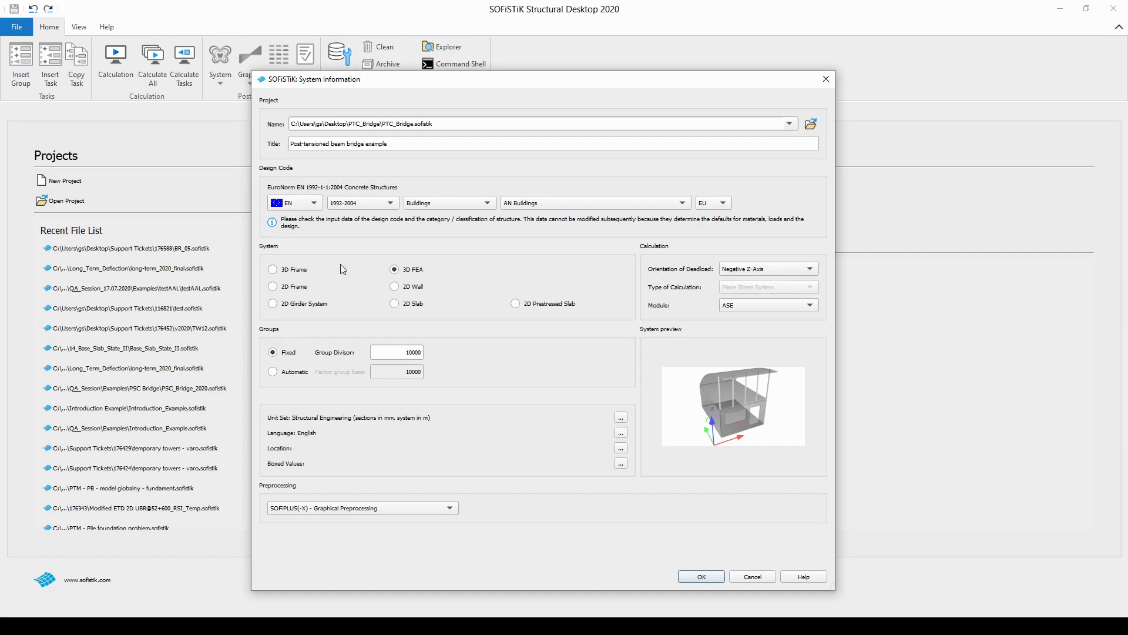
pyautogui.click(274, 270)
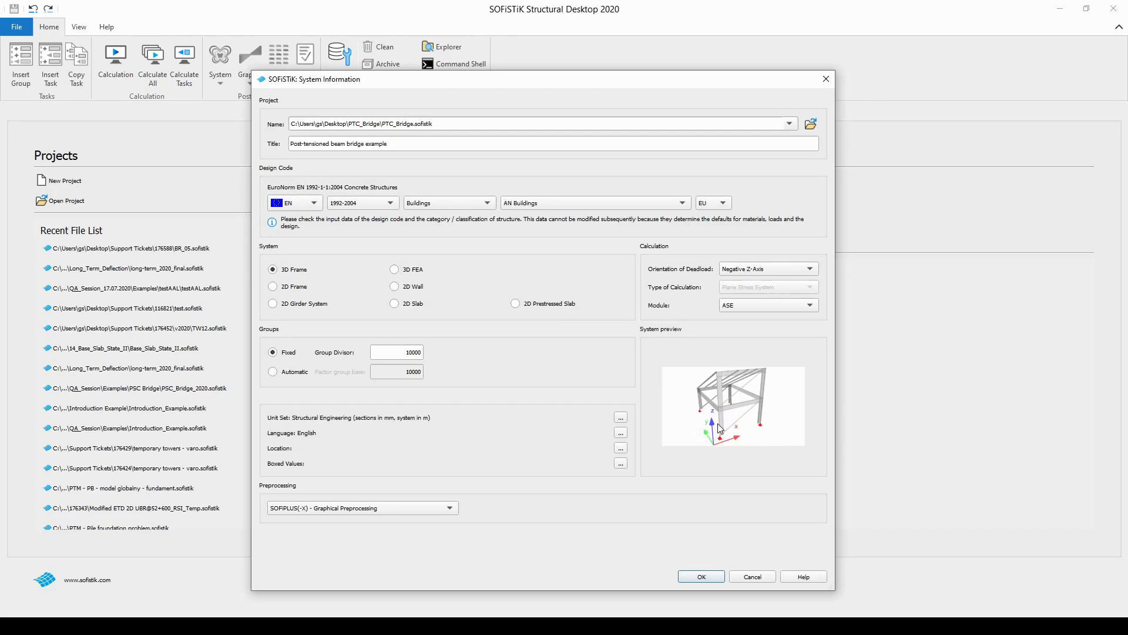
pyautogui.click(305, 291)
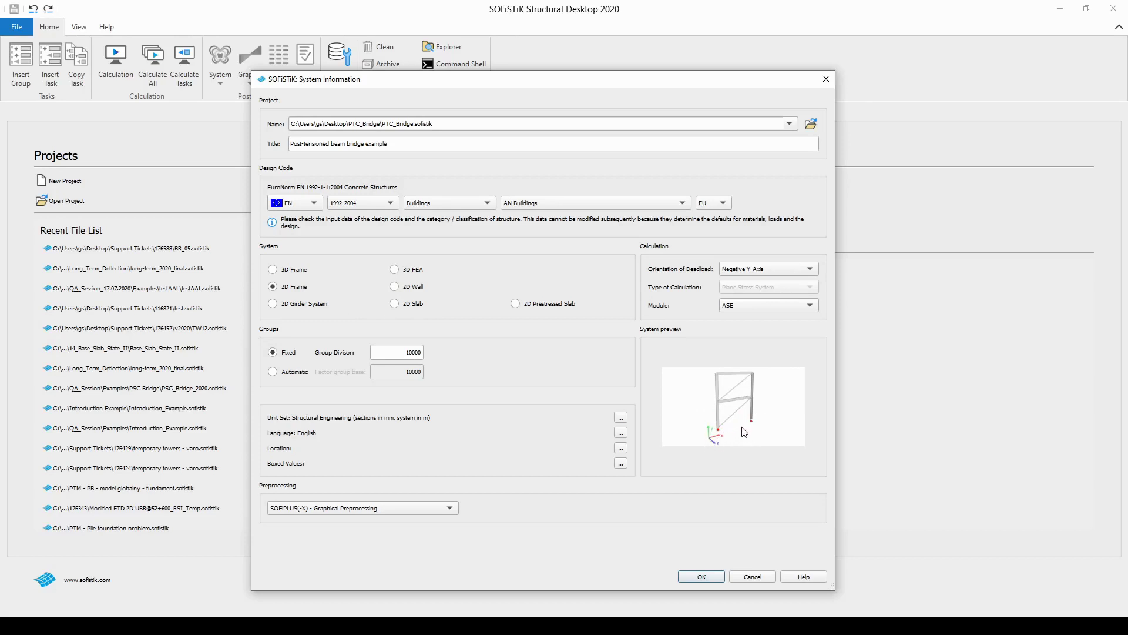
pyautogui.click(324, 307)
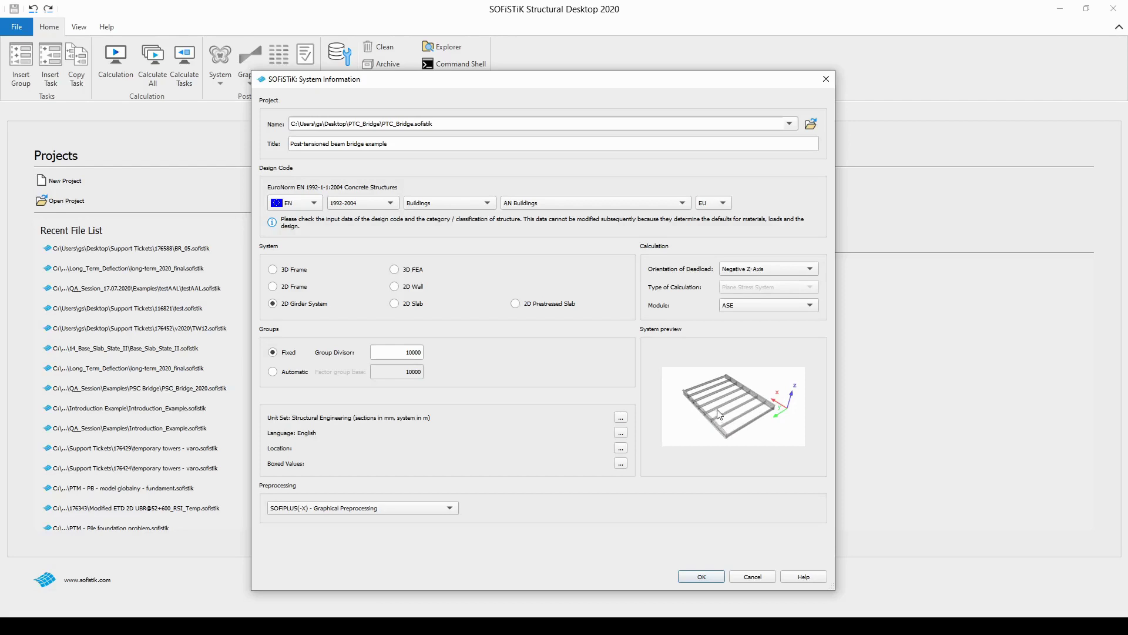
pyautogui.click(411, 271)
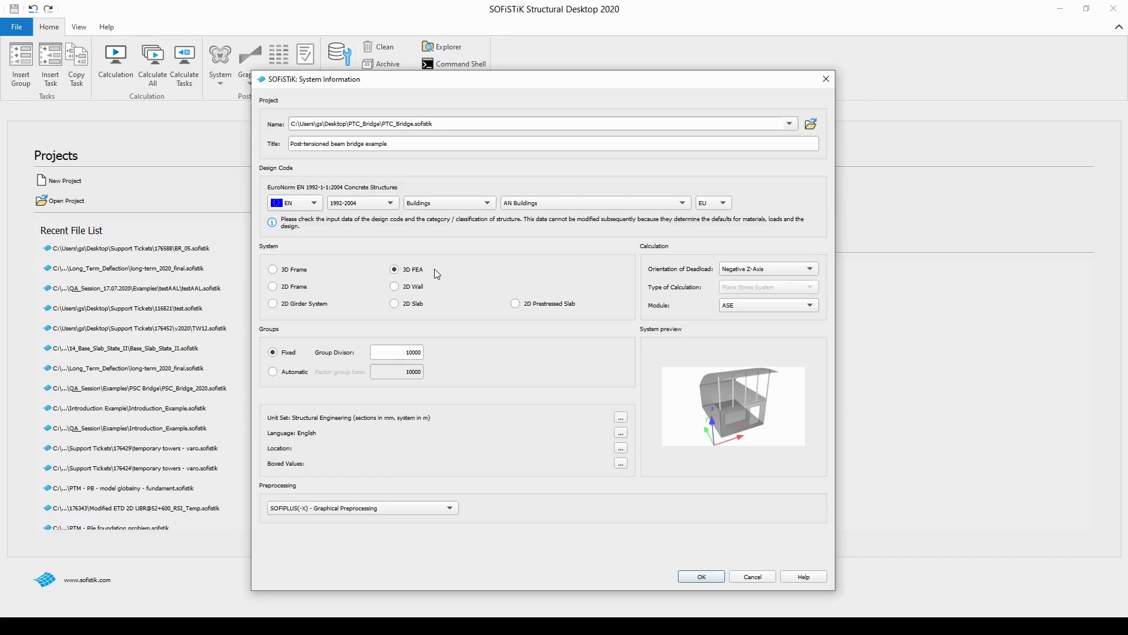
pyautogui.click(411, 287)
pyautogui.click(415, 304)
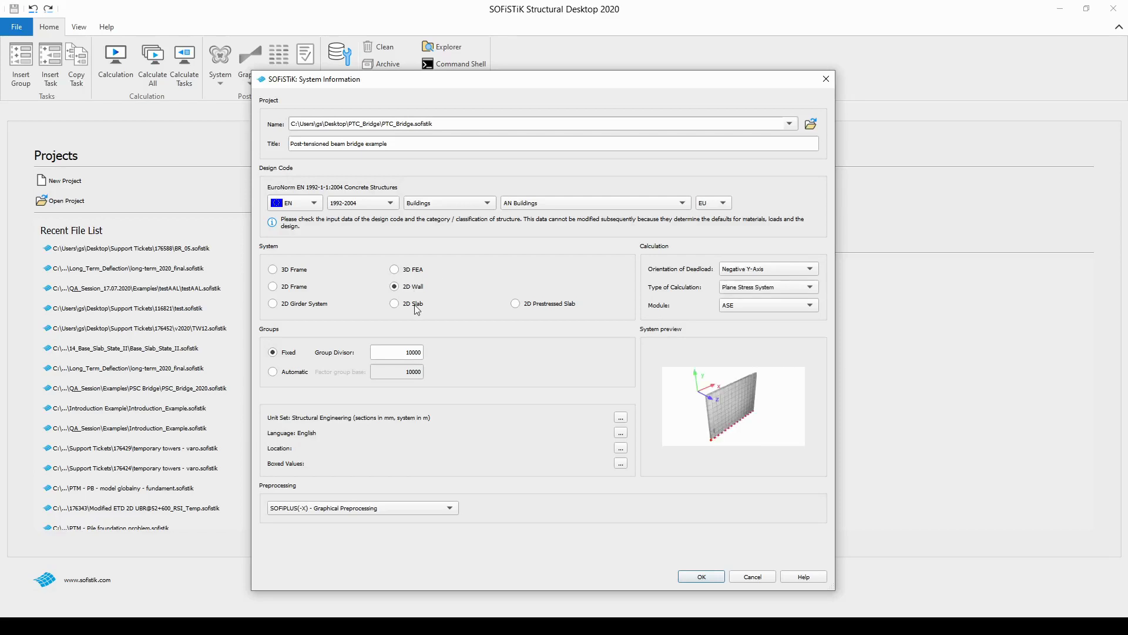
pyautogui.click(427, 269)
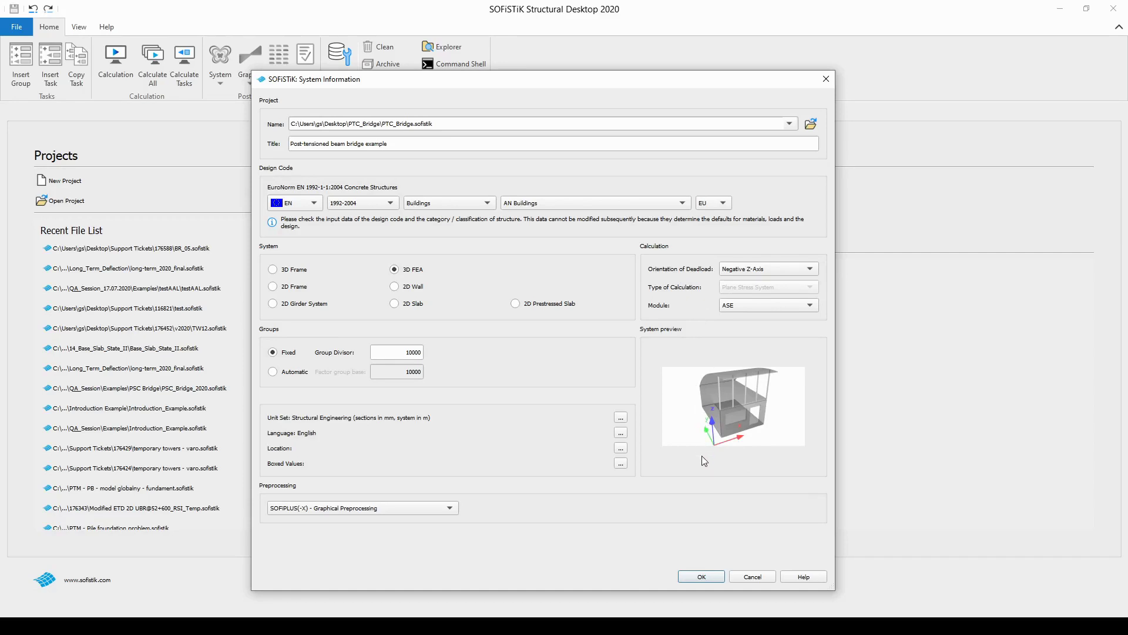
# Step: Try Positive Z-Axis as the deadload orientation and check which calculation modules are available for the 3D FEA system
pyautogui.click(737, 272)
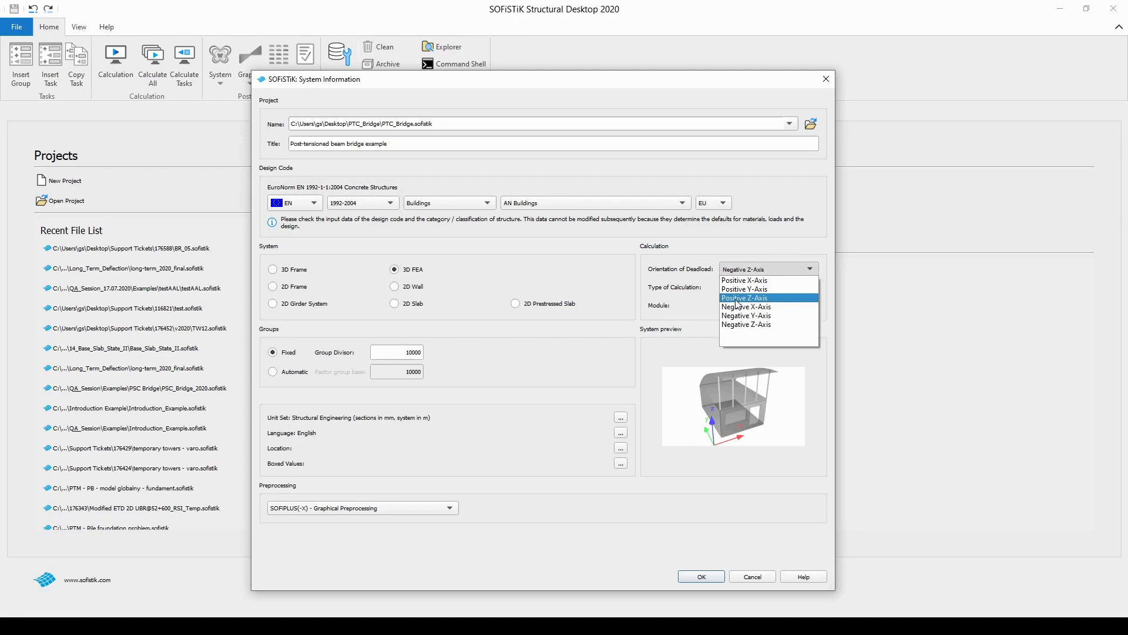
pyautogui.click(738, 298)
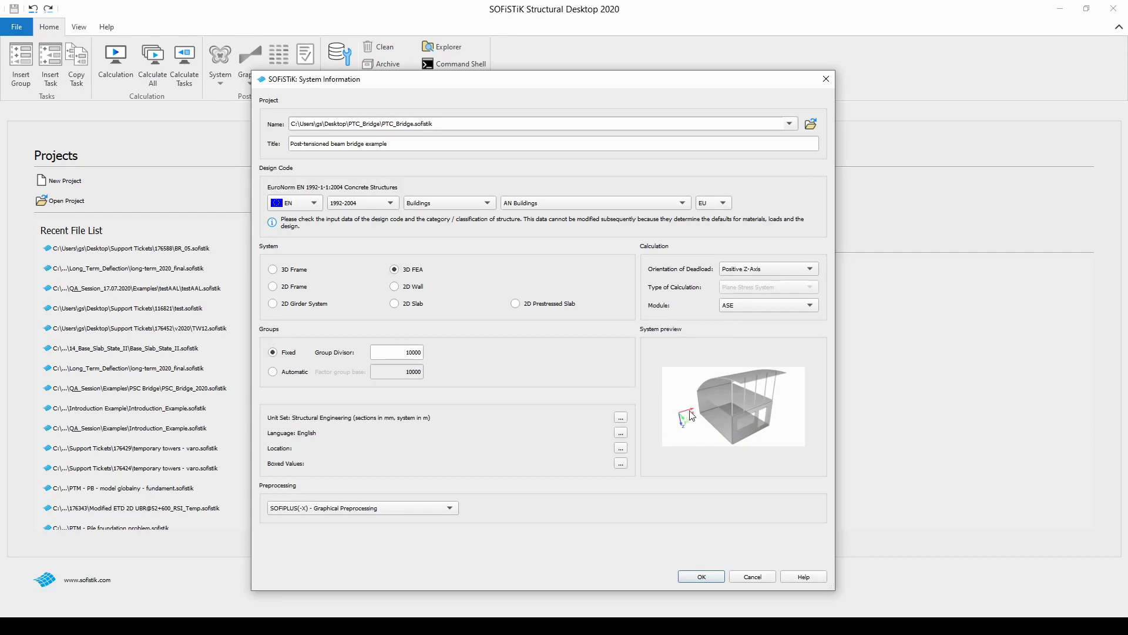
pyautogui.click(724, 308)
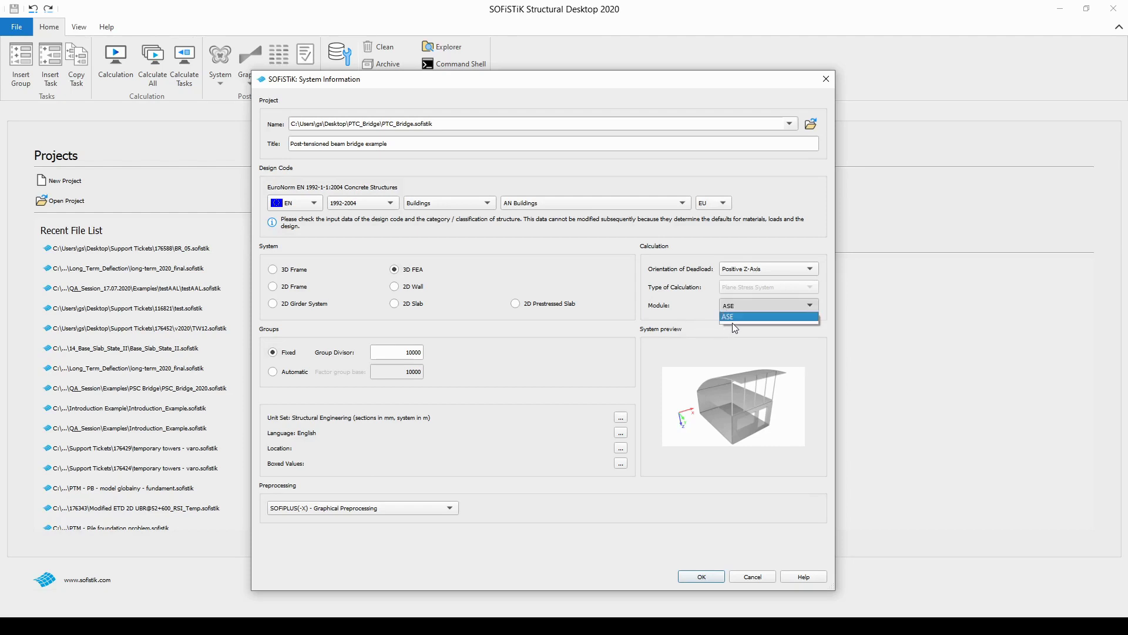
pyautogui.click(731, 329)
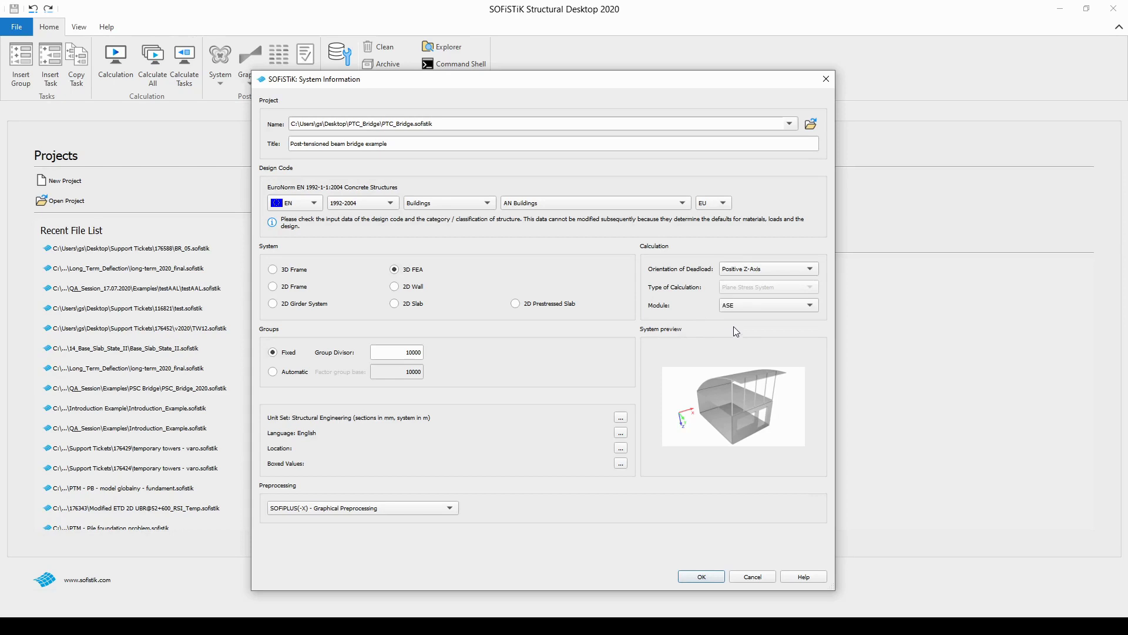
# Step: Check the calculation modules offered for the 2D Wall system and switch the system back to 3D FEA
pyautogui.click(420, 288)
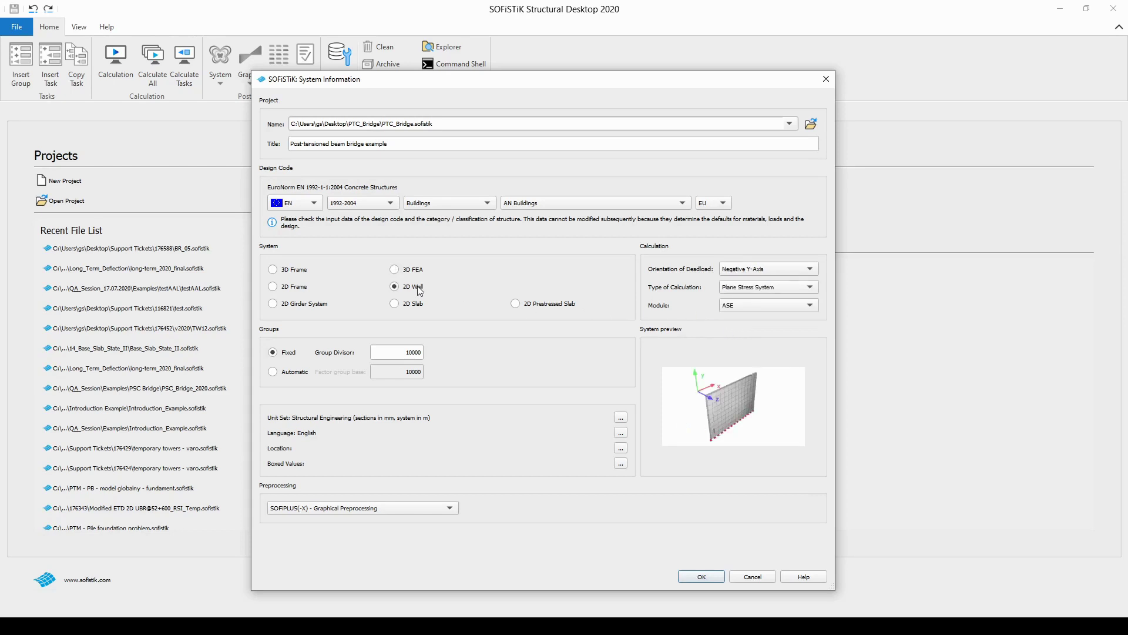
pyautogui.click(750, 305)
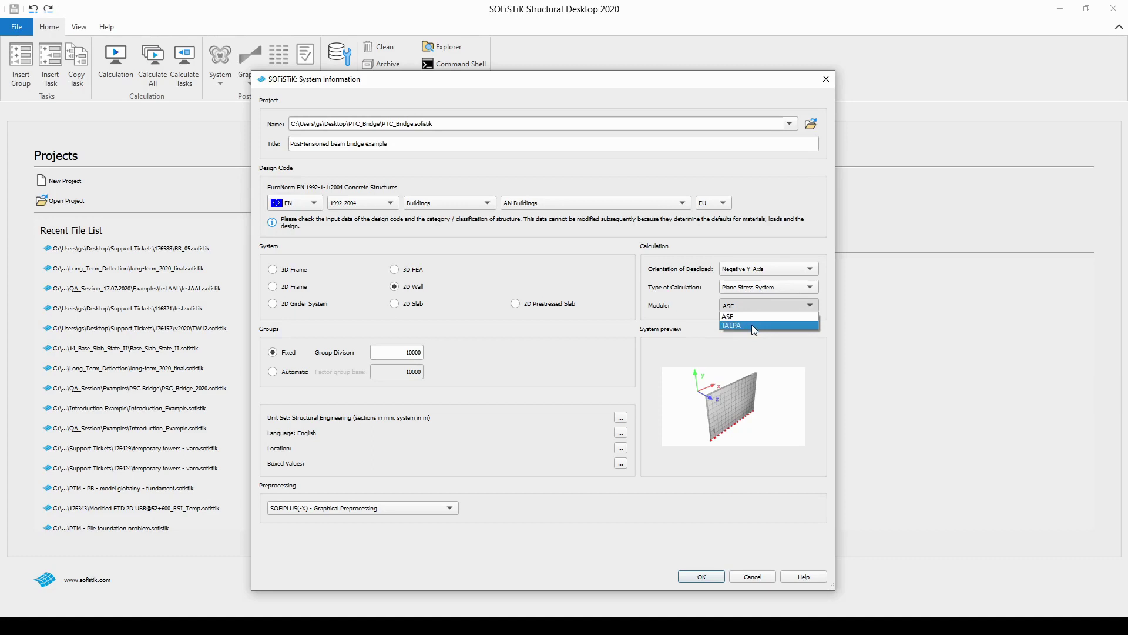
pyautogui.click(707, 302)
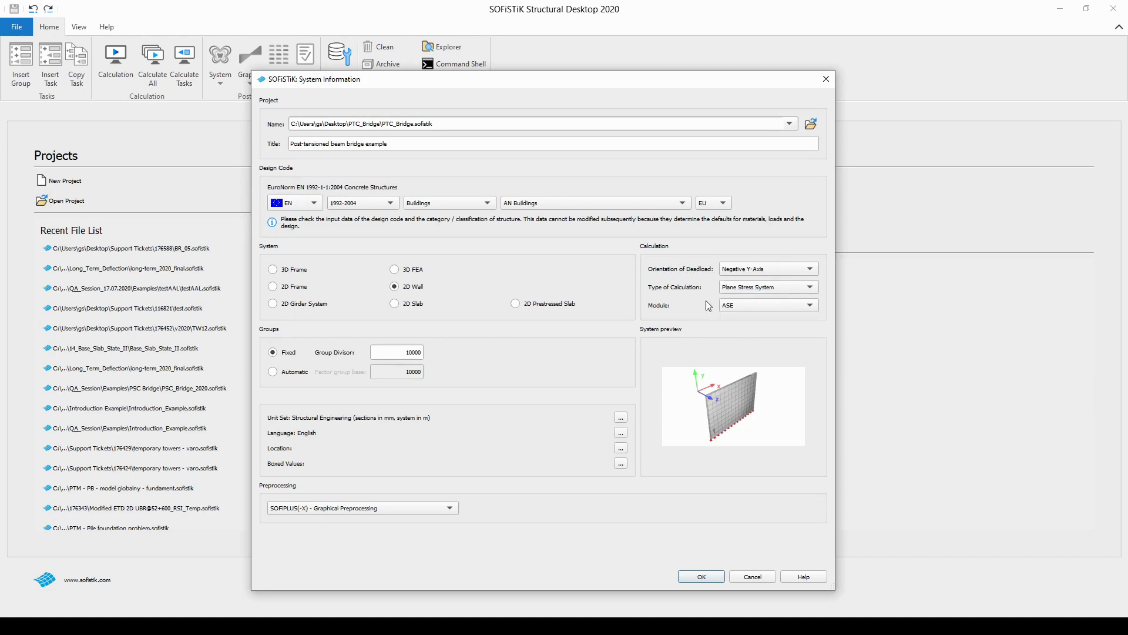
pyautogui.click(395, 269)
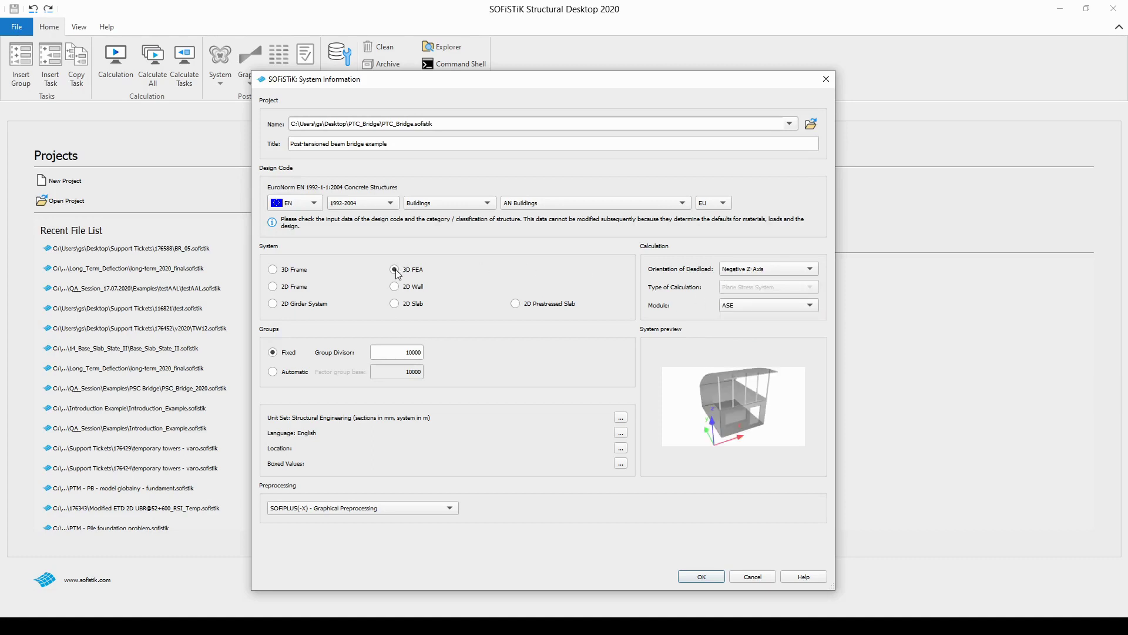
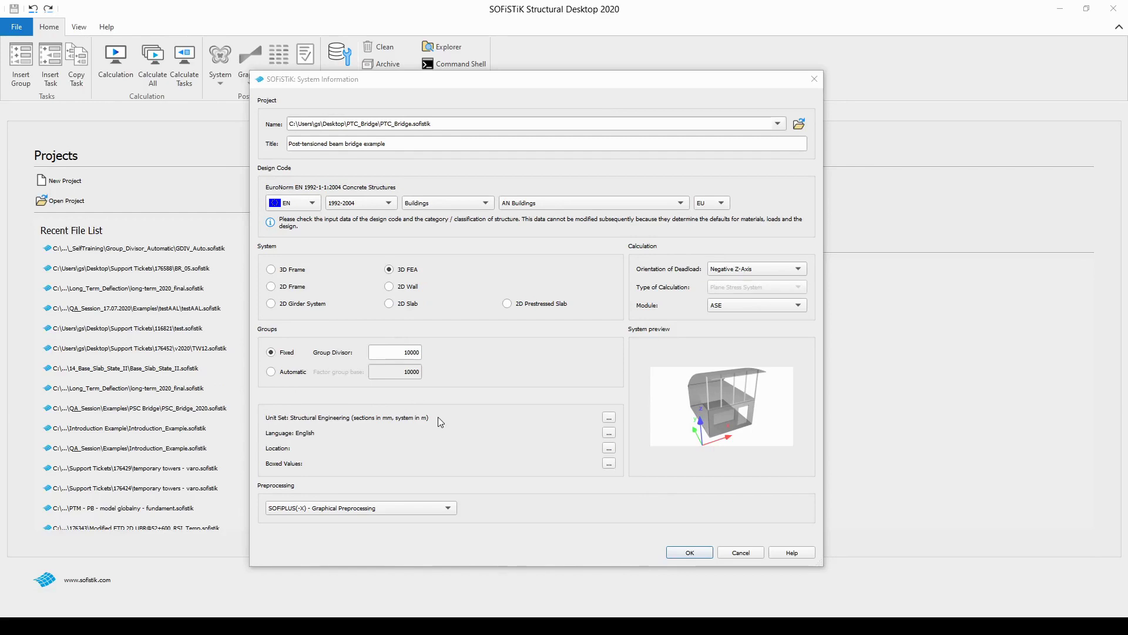
# Step: Compare the metric, mechanical, bridge construction and AASHTO unit sets, and return to Structural Engineering
pyautogui.click(610, 419)
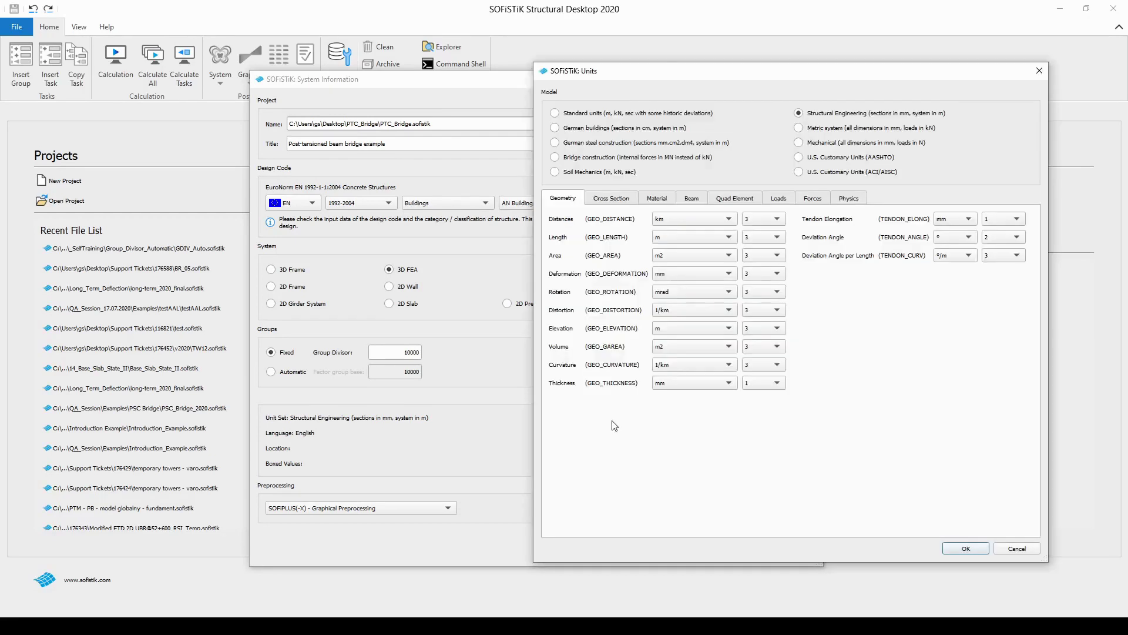
pyautogui.moveTo(664, 85); pyautogui.dragTo(420, 90)
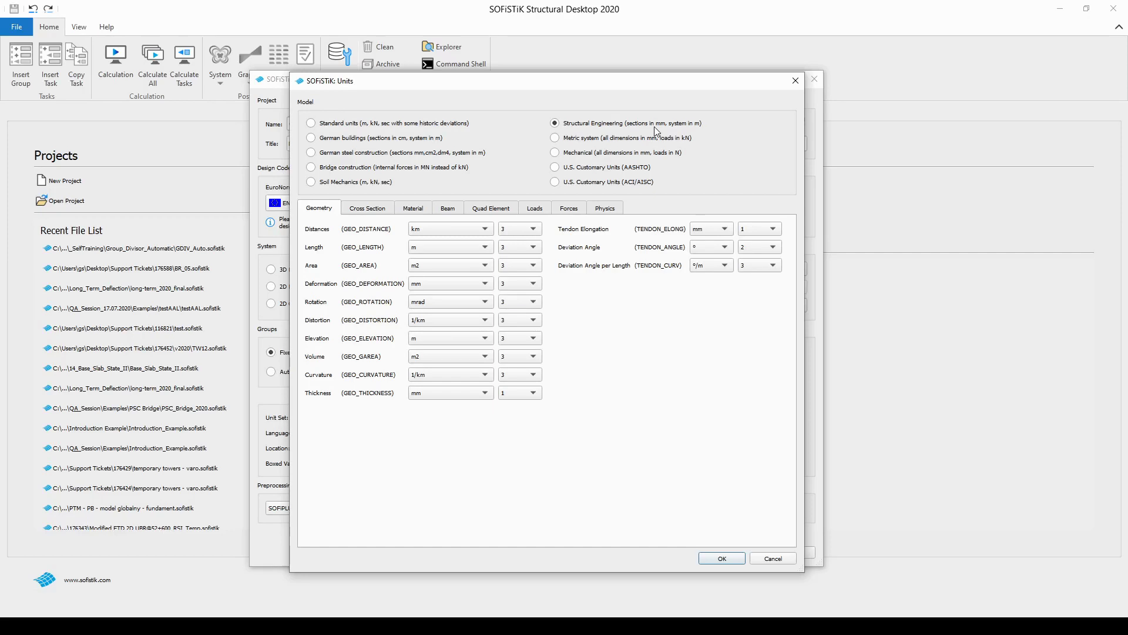
pyautogui.click(556, 140)
pyautogui.click(555, 153)
pyautogui.click(319, 170)
pyautogui.click(553, 168)
pyautogui.click(555, 123)
# Step: Try millimetres with 0 decimal places for the geometry length unit, and discard the unit changes
pyautogui.click(462, 248)
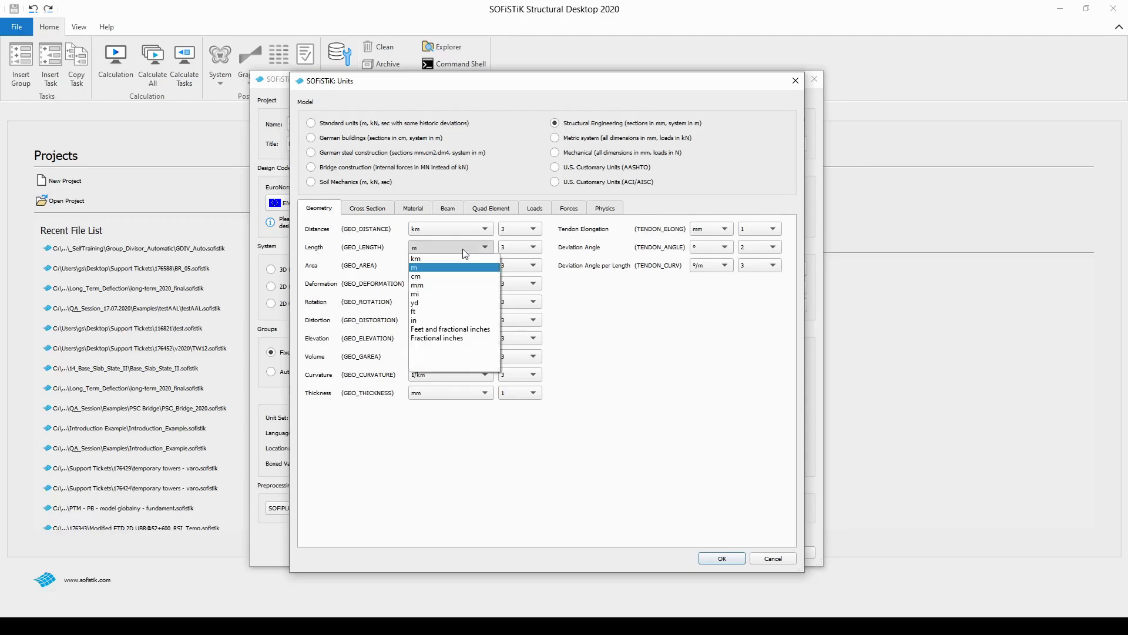
pyautogui.click(451, 286)
pyautogui.click(533, 248)
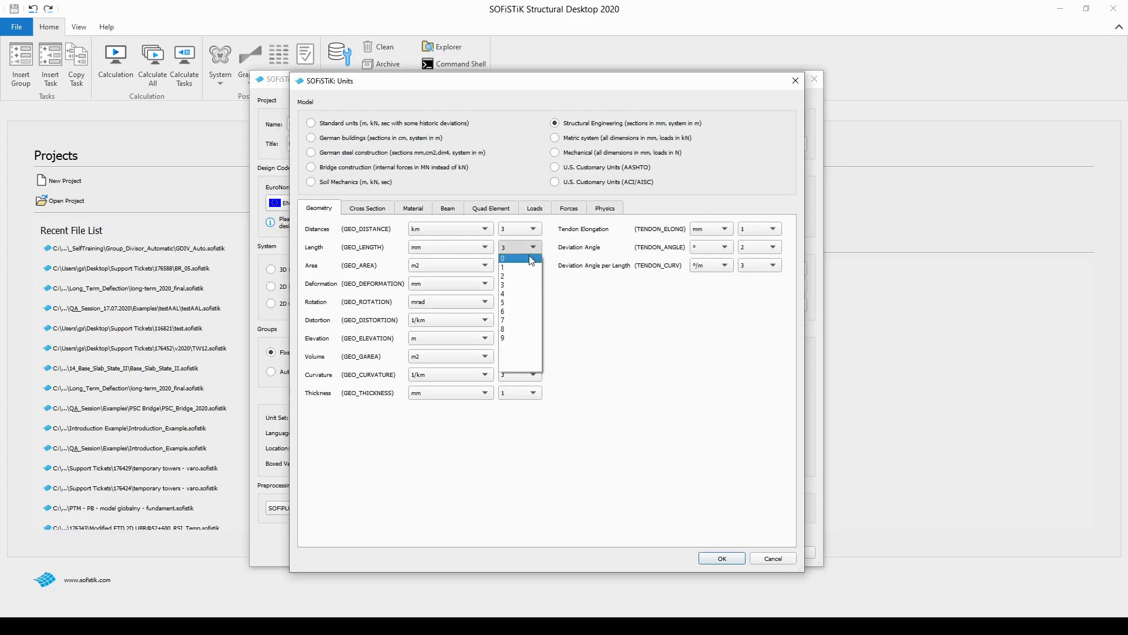
pyautogui.click(524, 259)
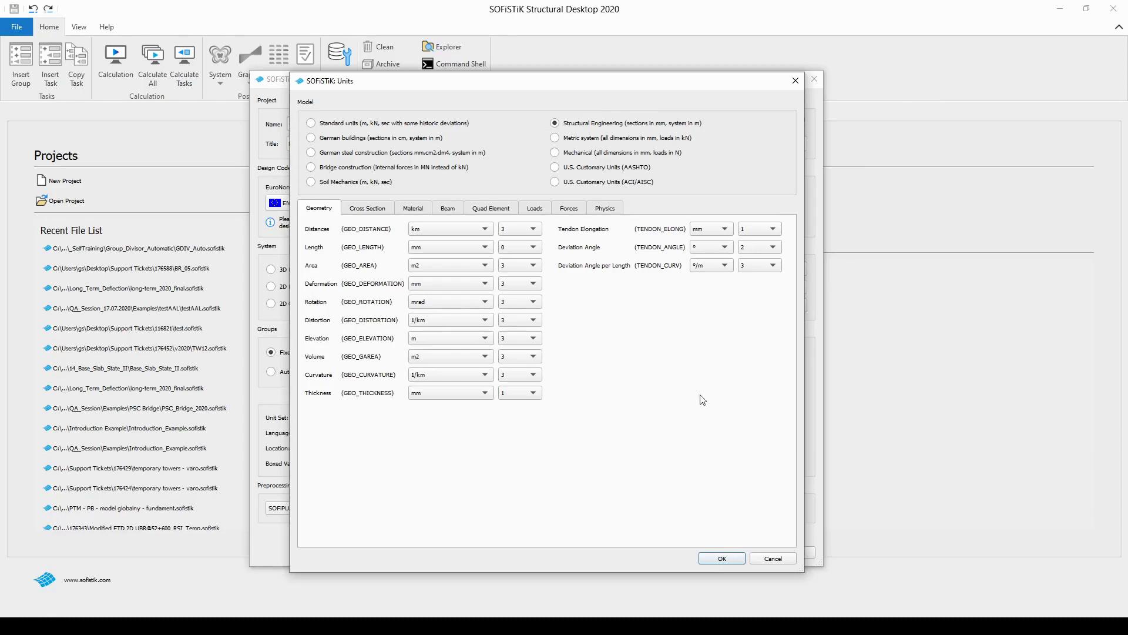
pyautogui.click(772, 558)
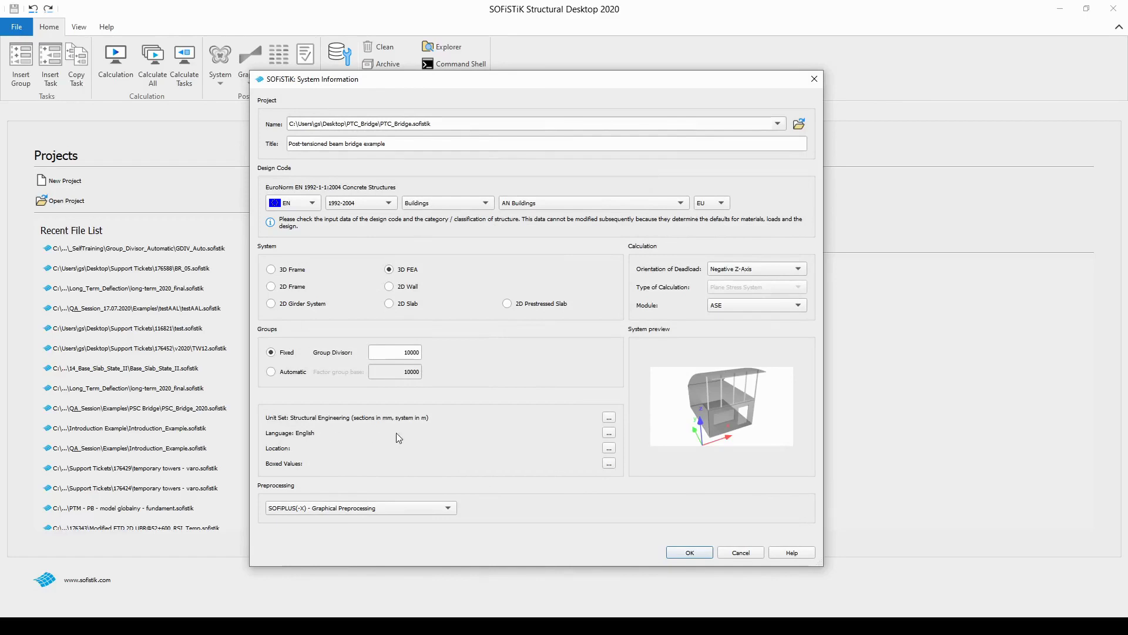
# Step: View the available input languages, keep English and close the language settings without applying changes
pyautogui.click(610, 433)
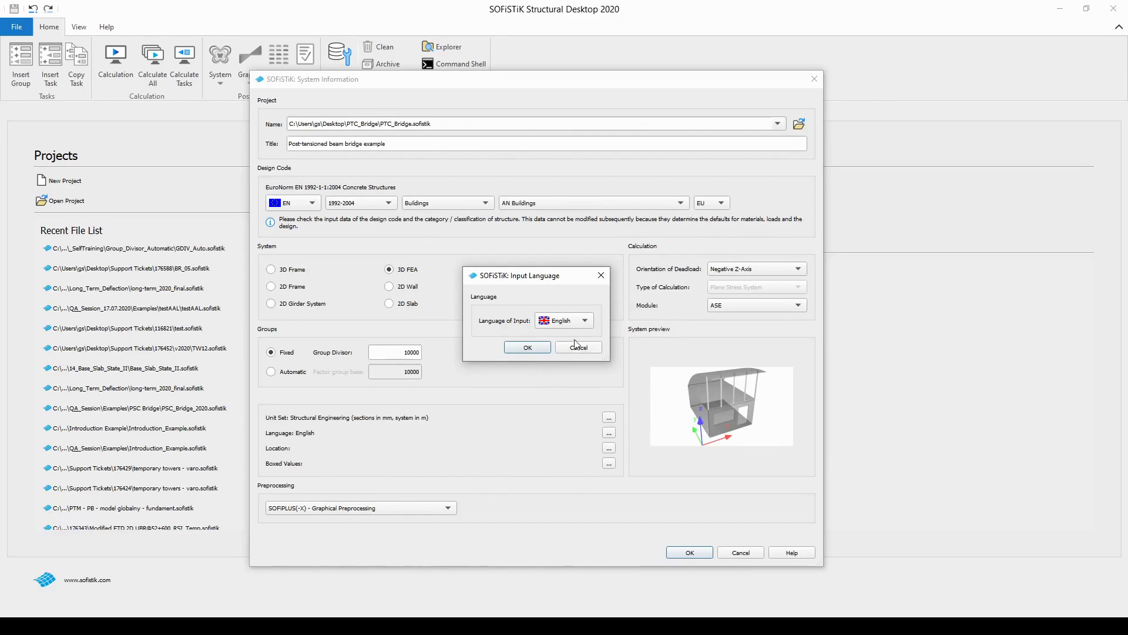
pyautogui.click(585, 322)
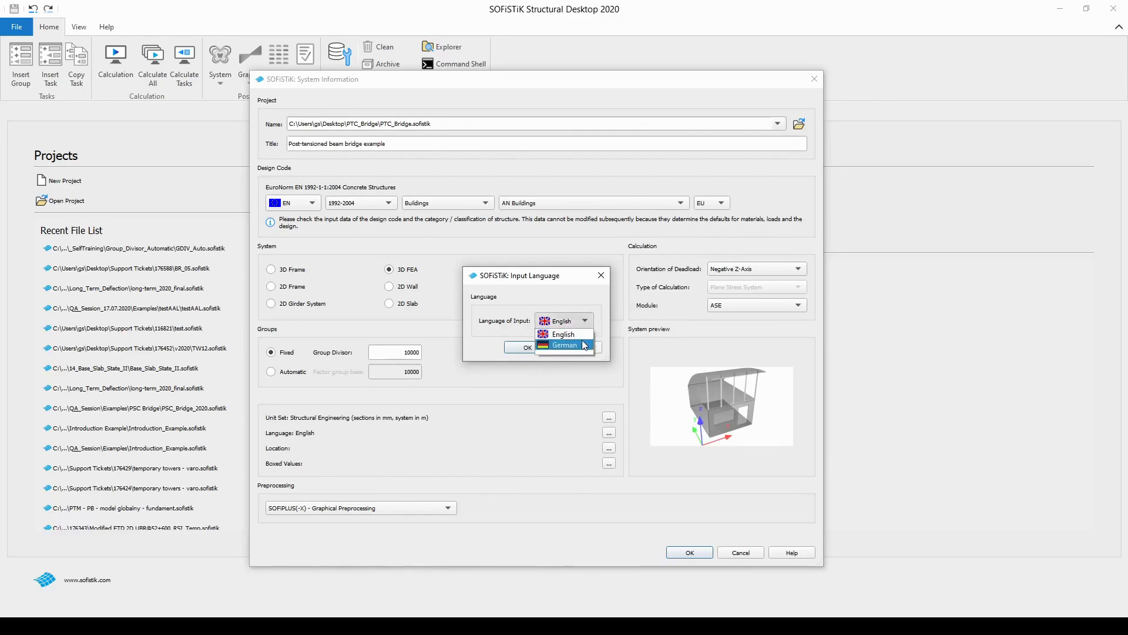
pyautogui.click(581, 334)
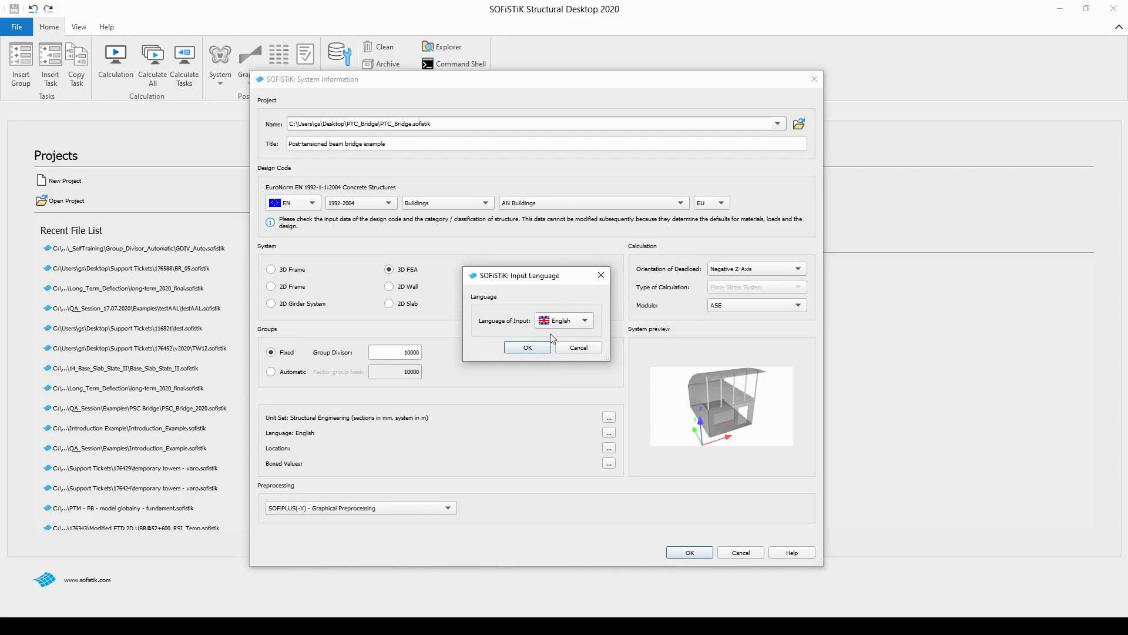
pyautogui.click(579, 348)
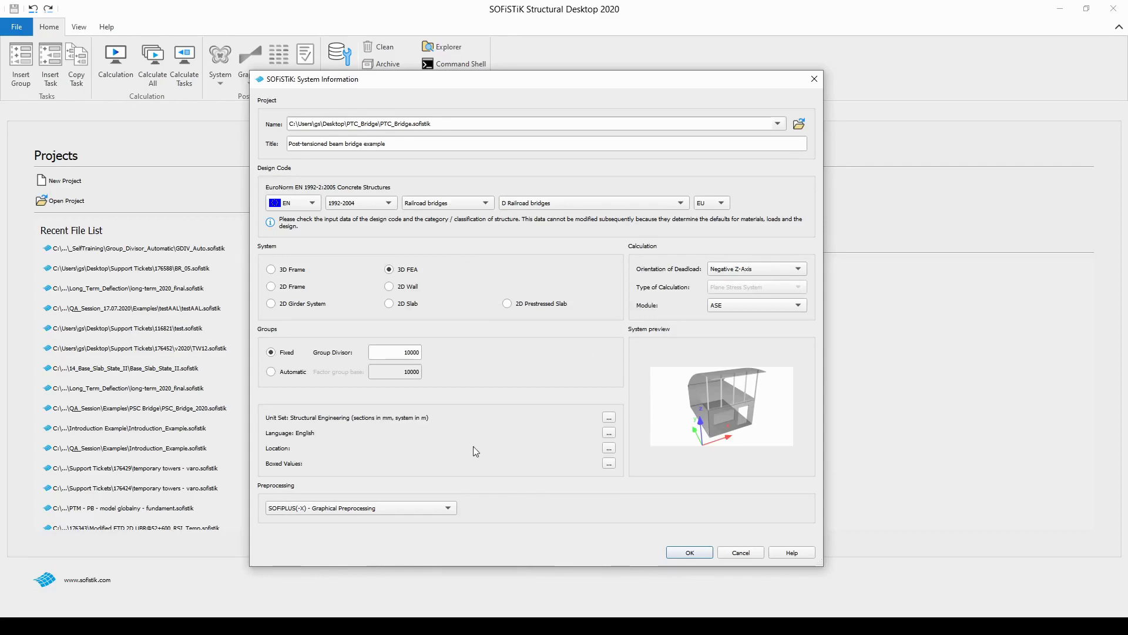
# Step: View the location settings offered for the EN code, and switch the design code to DIN
pyautogui.click(611, 450)
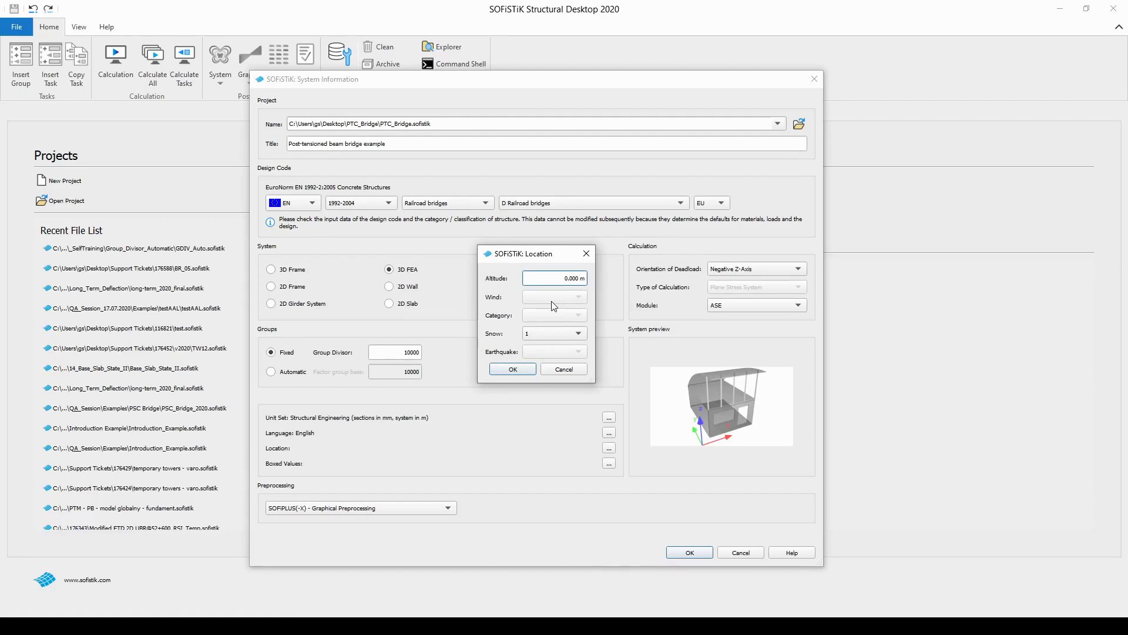
pyautogui.click(565, 369)
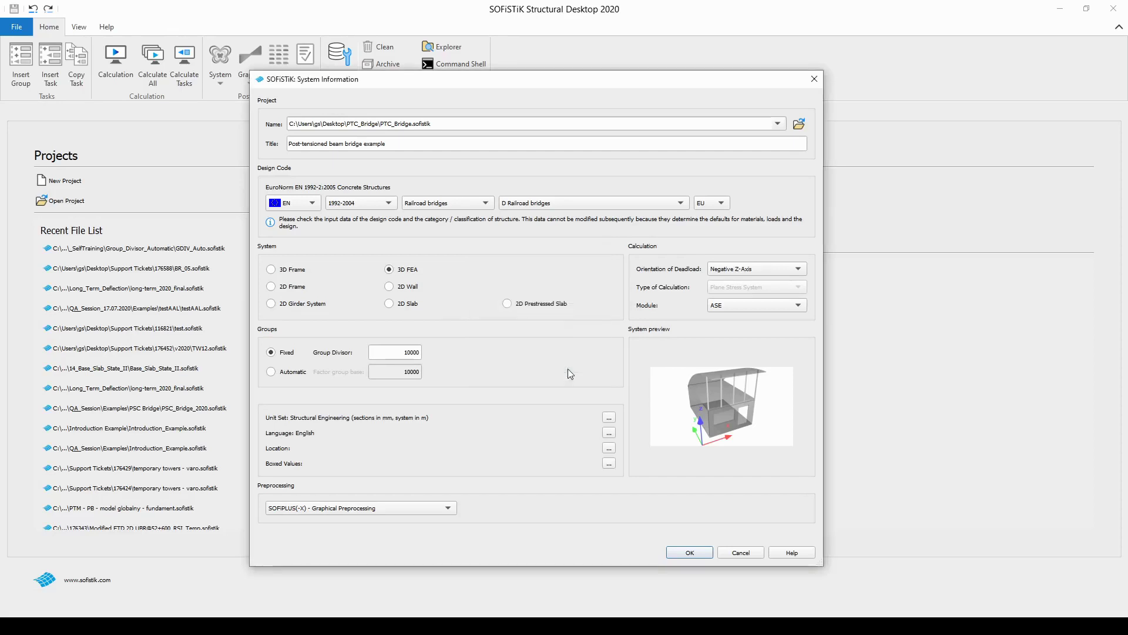
pyautogui.click(312, 203)
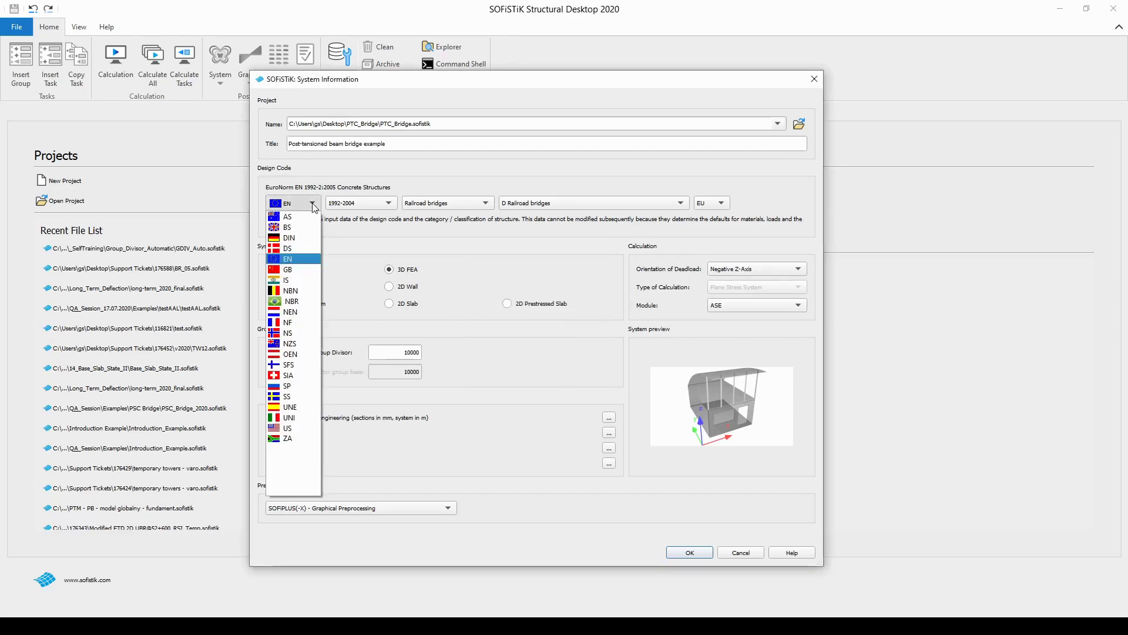
pyautogui.click(309, 238)
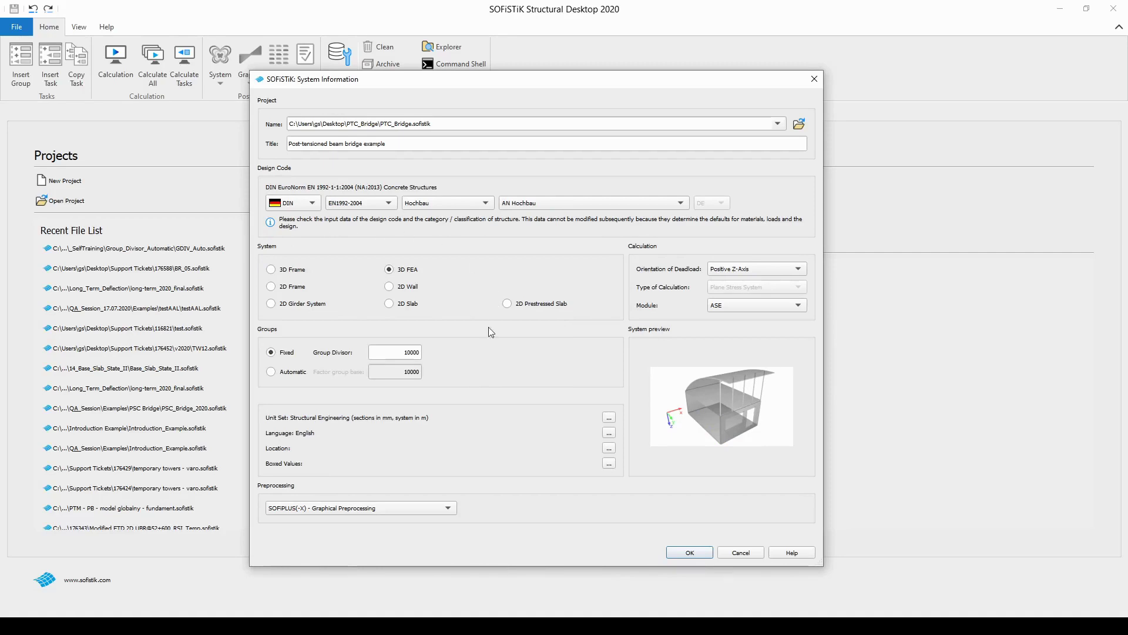
# Step: Try an altitude of 300 m in the location settings for the DIN design code
pyautogui.click(611, 449)
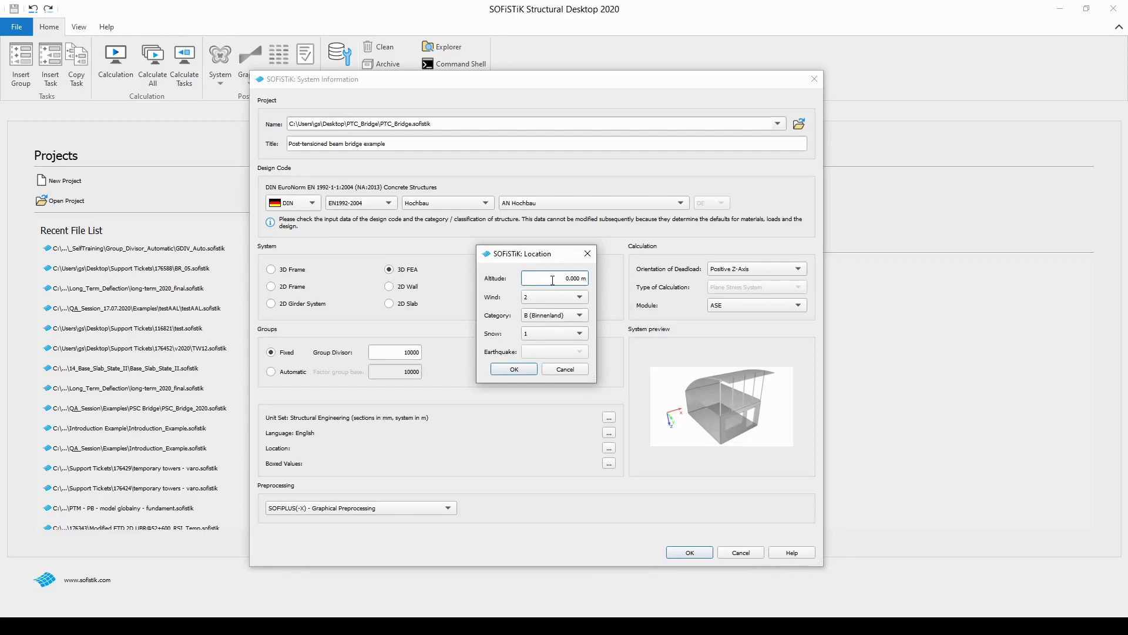
pyautogui.moveTo(579, 278); pyautogui.dragTo(566, 277)
pyautogui.write('300')
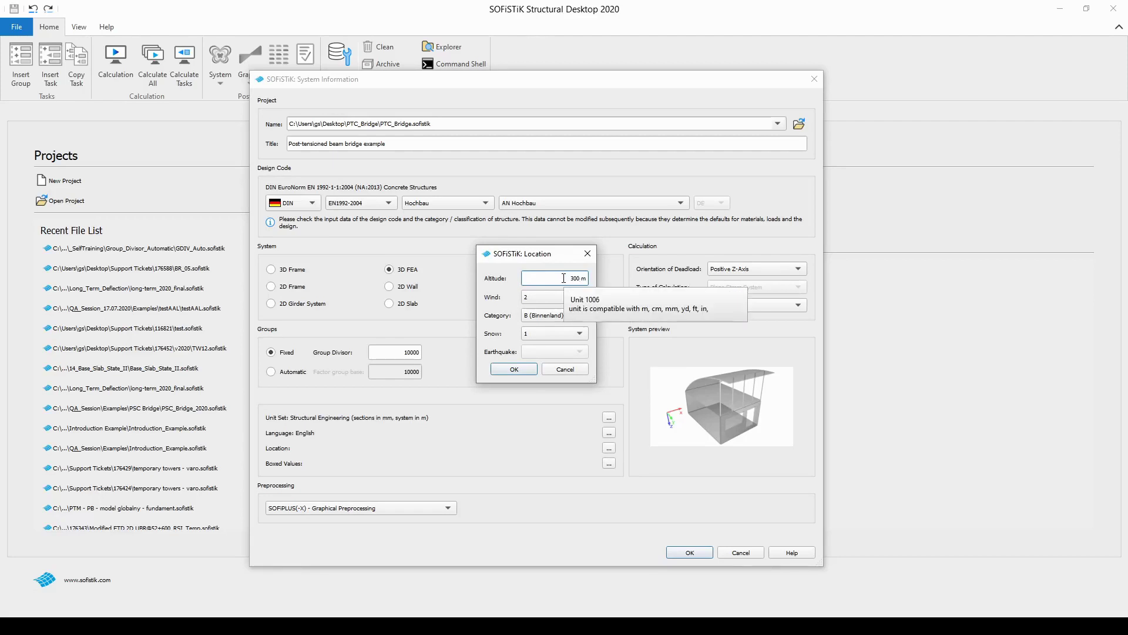
pyautogui.hotkey('ctrl', 'z')
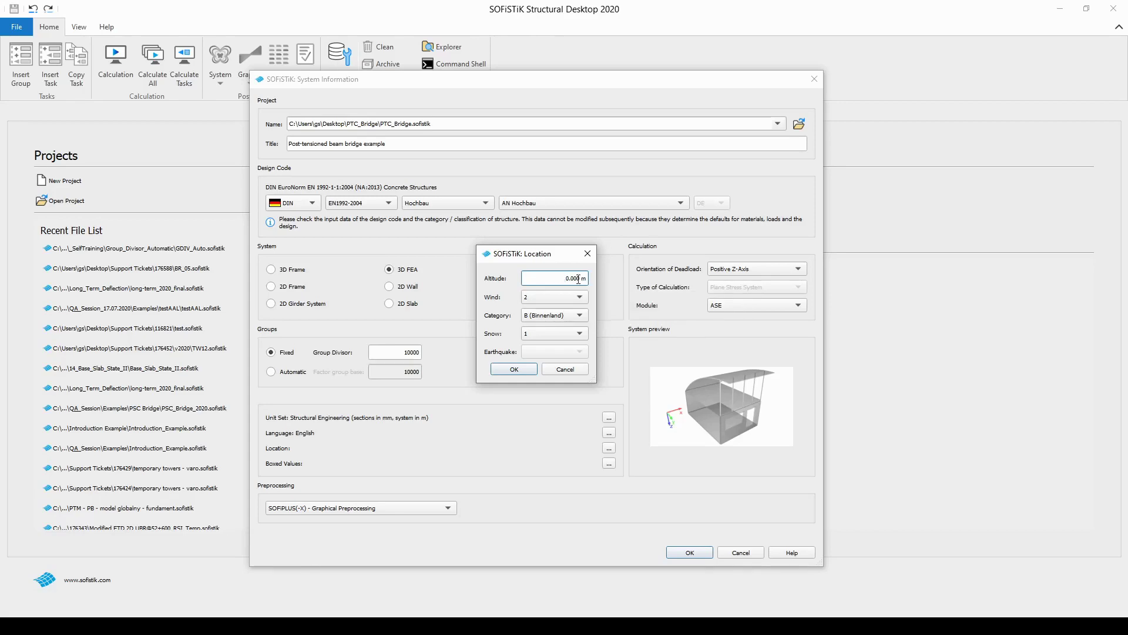
pyautogui.moveTo(579, 279); pyautogui.dragTo(561, 280)
pyautogui.write('30')
# Step: View the wind zone, category and snow zone options for the location, and discard the location changes
pyautogui.click(548, 298)
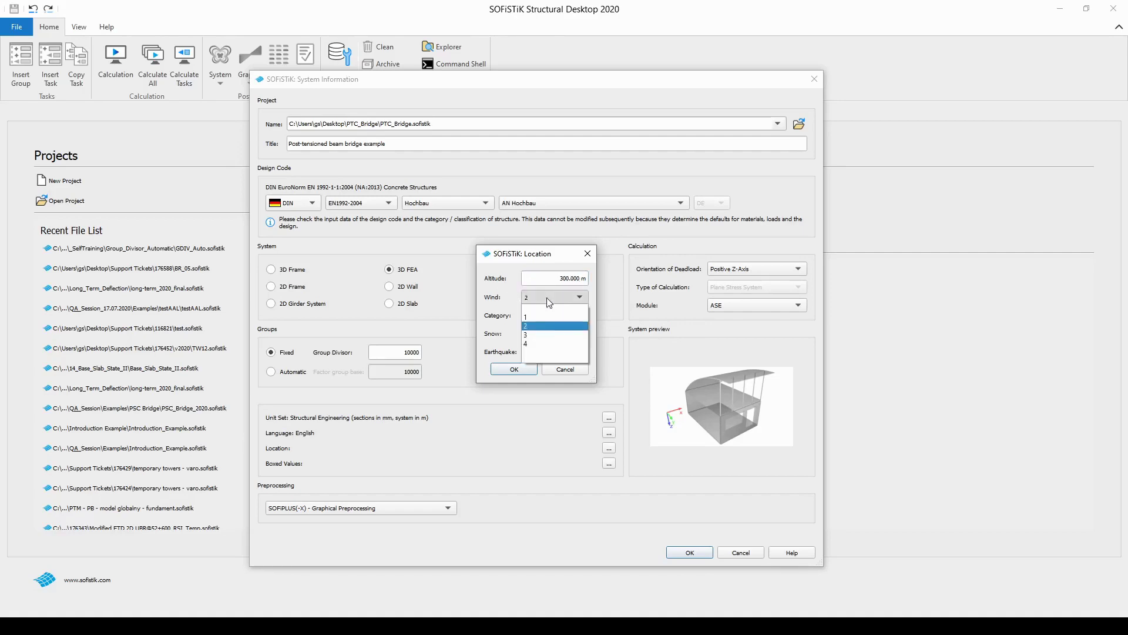
pyautogui.click(542, 325)
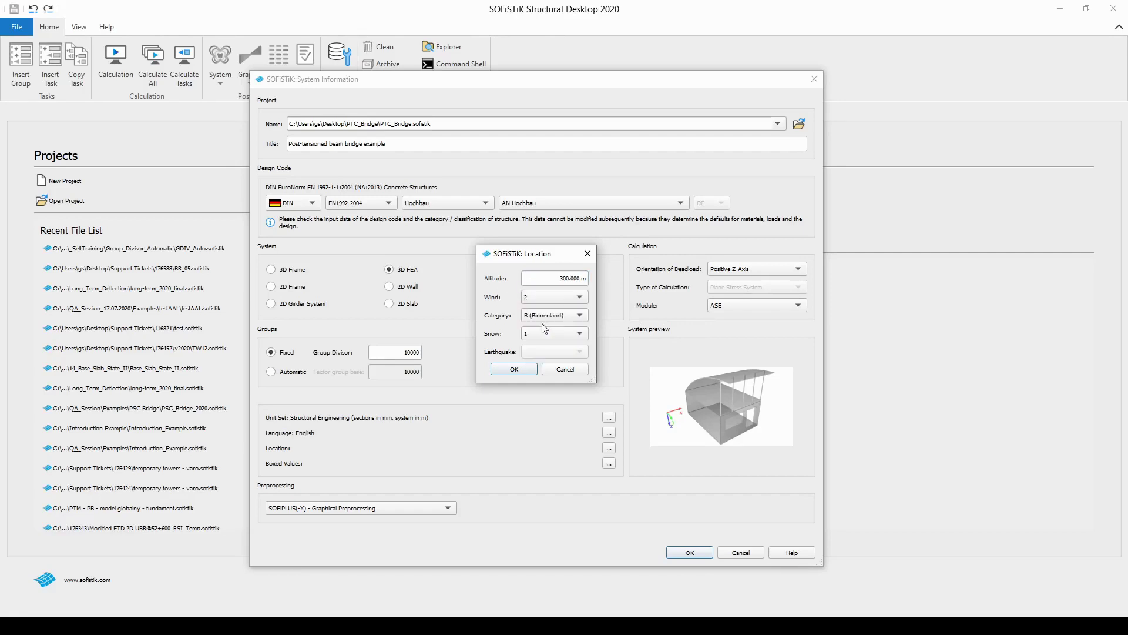
pyautogui.click(549, 316)
pyautogui.click(549, 316)
pyautogui.click(540, 334)
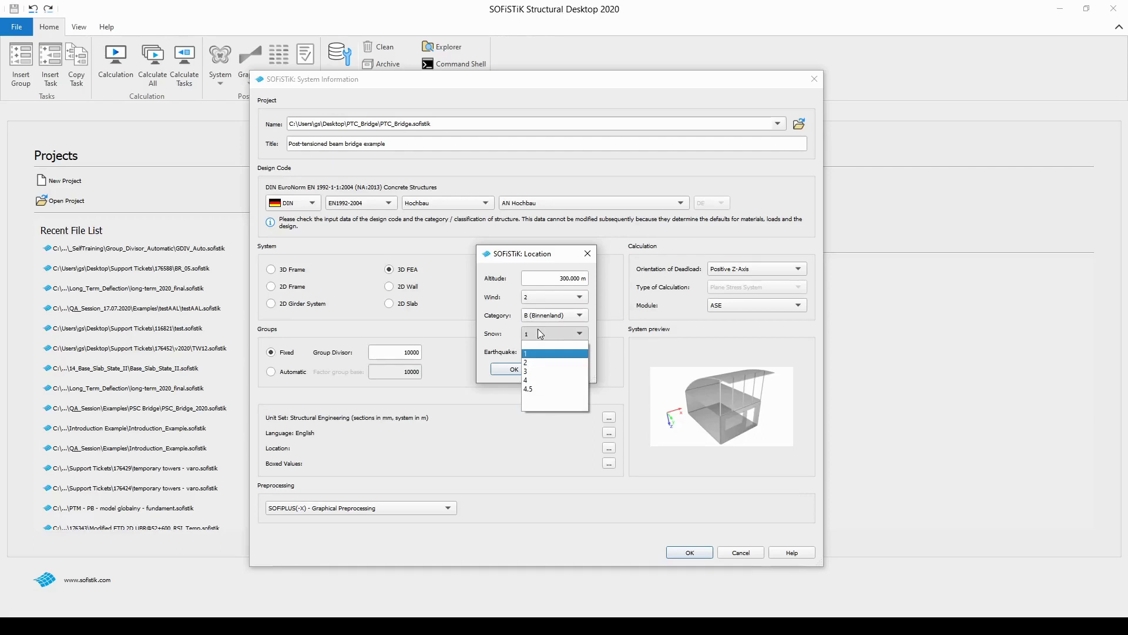
pyautogui.click(512, 334)
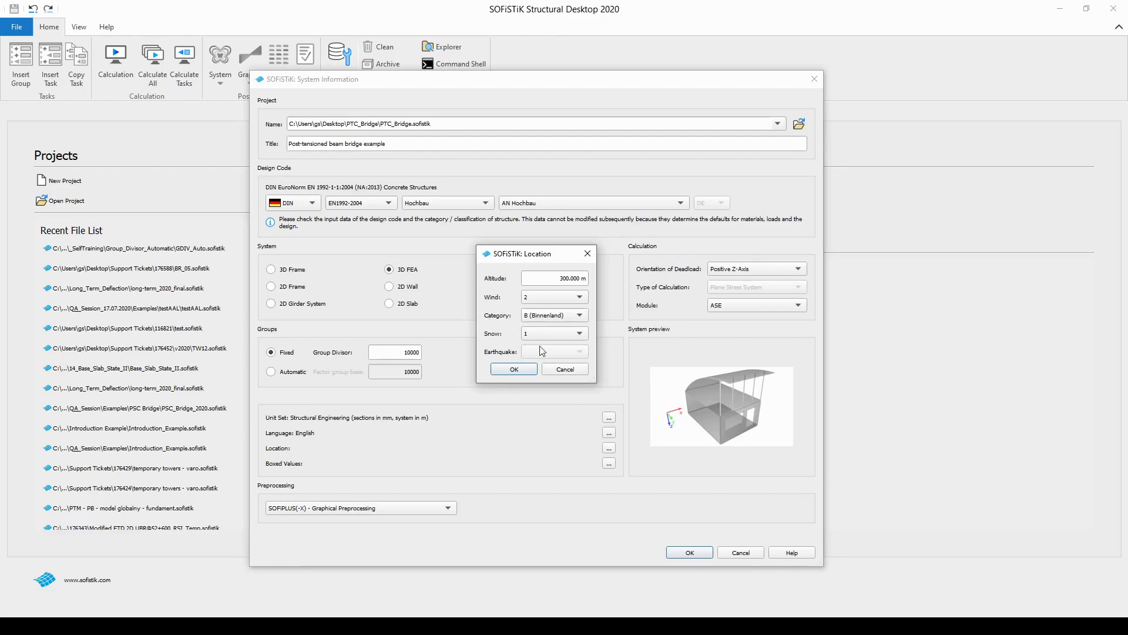
pyautogui.click(564, 370)
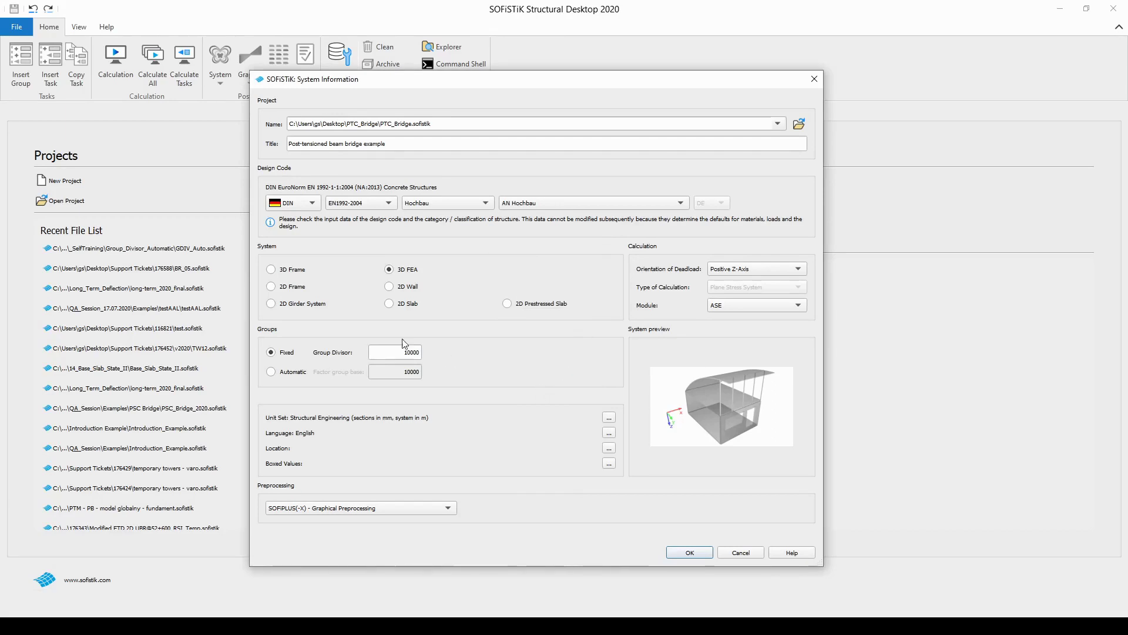
# Step: Set the design code to EN and the structure category to Road bridges
pyautogui.click(311, 205)
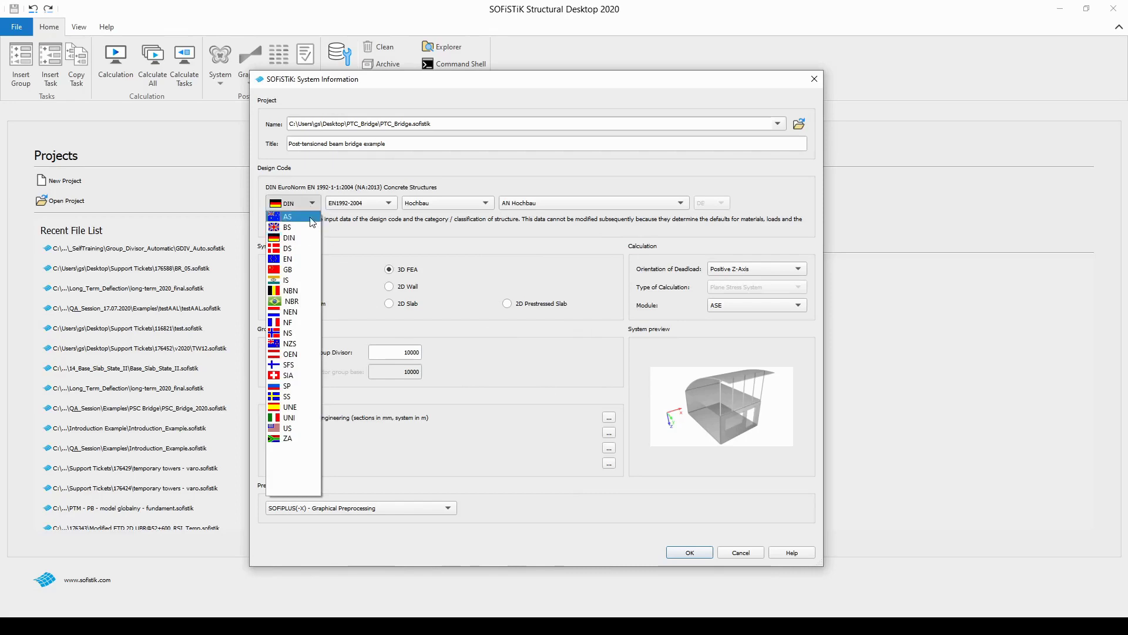
pyautogui.click(303, 259)
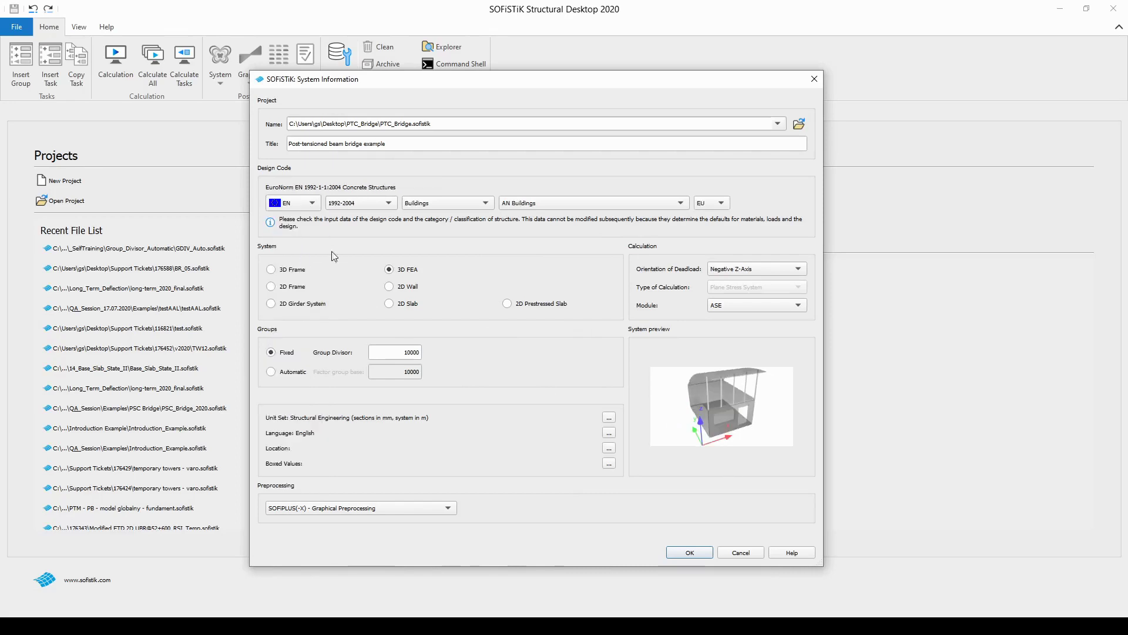
pyautogui.click(462, 207)
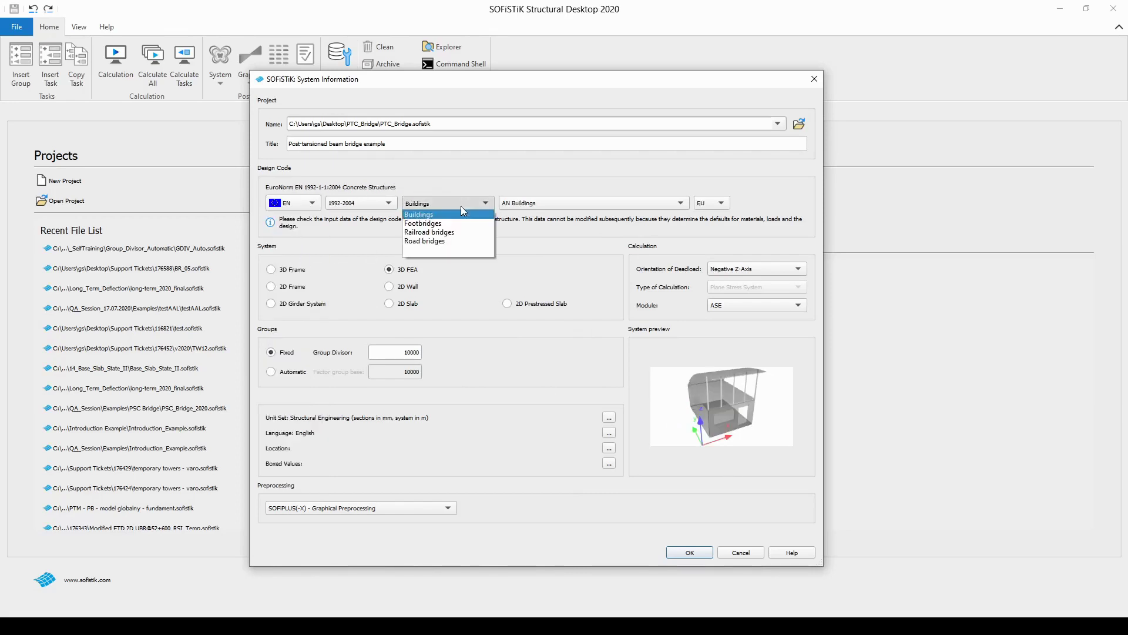
pyautogui.click(448, 242)
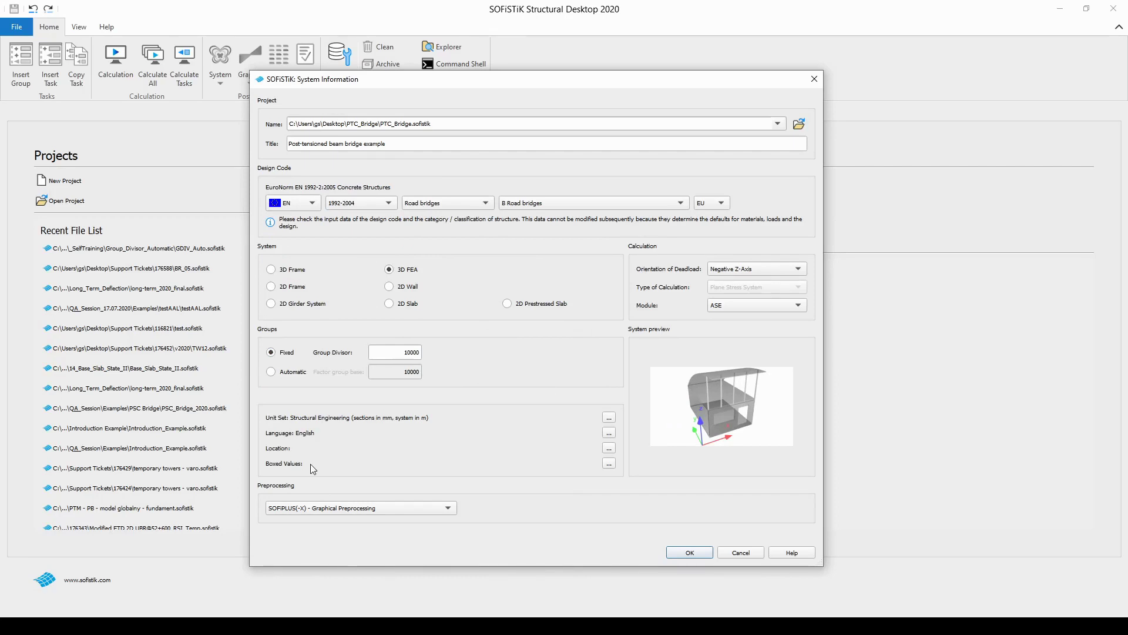
# Step: Examine the design boxed values, from the material safety coefficients down to the EN 1993 buckling factors
pyautogui.click(610, 463)
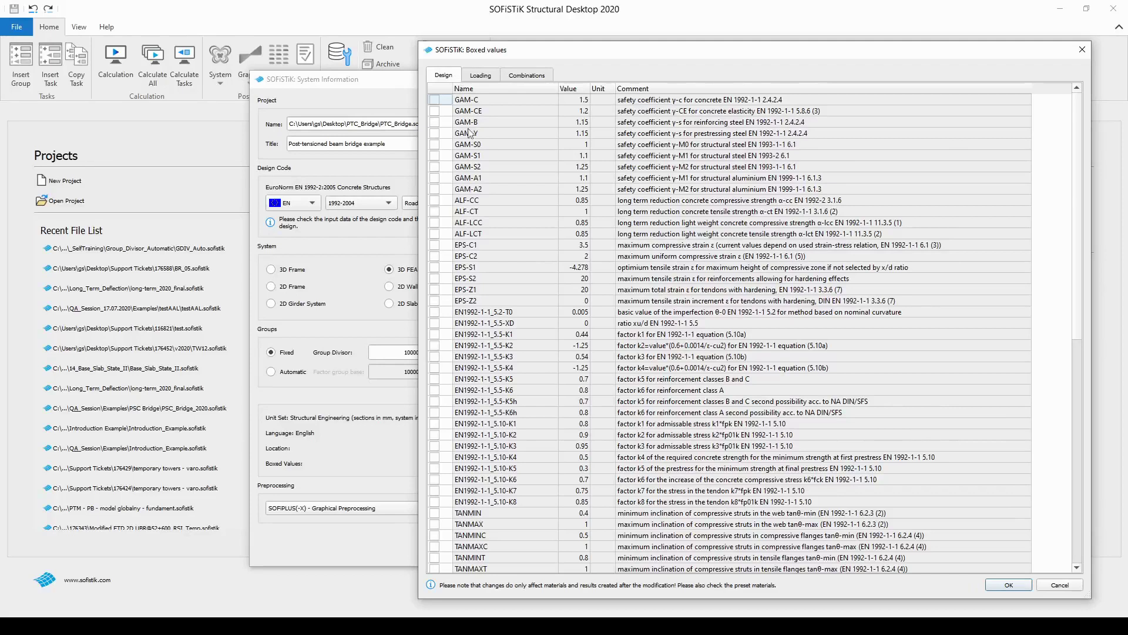
pyautogui.scroll(-8, 483, 231)
pyautogui.scroll(-4, 483, 231)
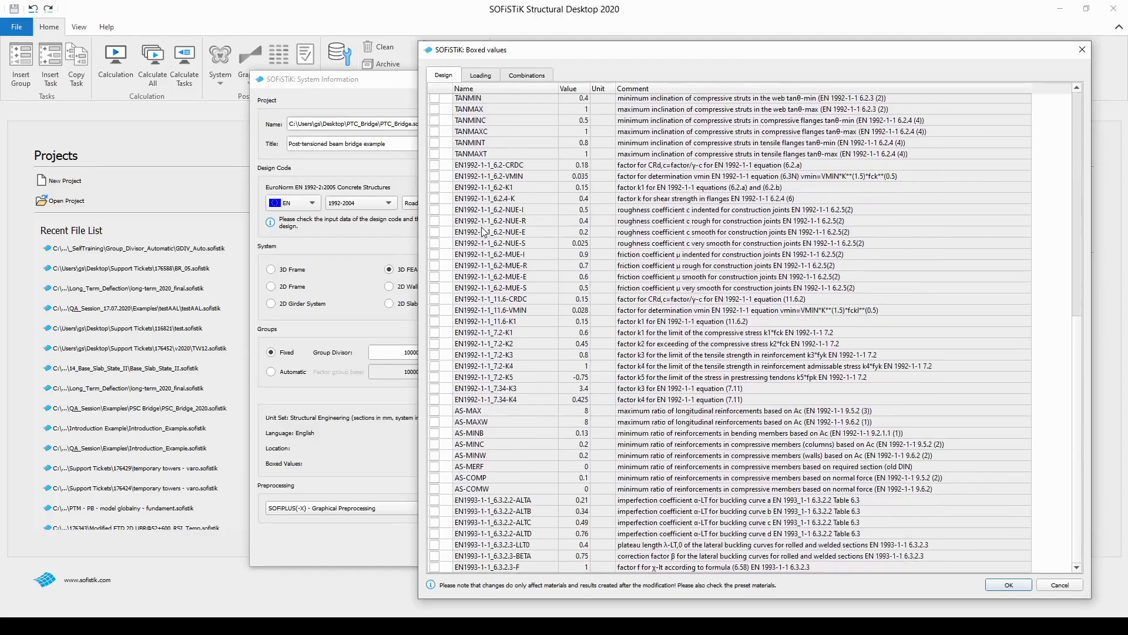
pyautogui.scroll(12, 483, 230)
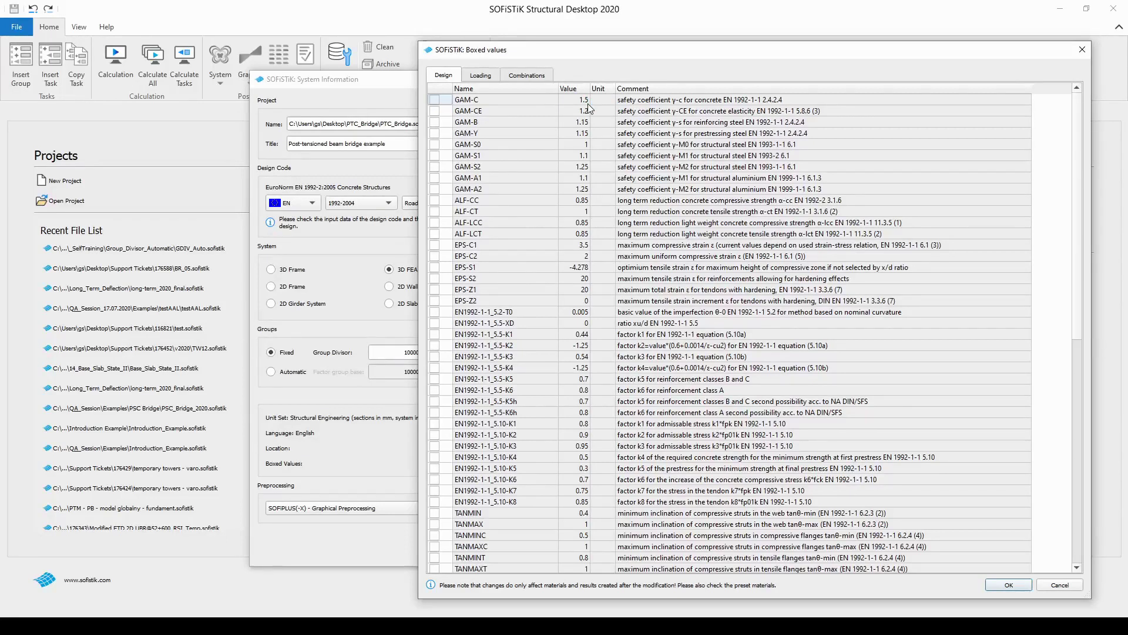
# Step: Try overriding the GAM-C concrete safety coefficient in the design boxed values, and clear the override
pyautogui.click(435, 100)
pyautogui.doubleClick(578, 100)
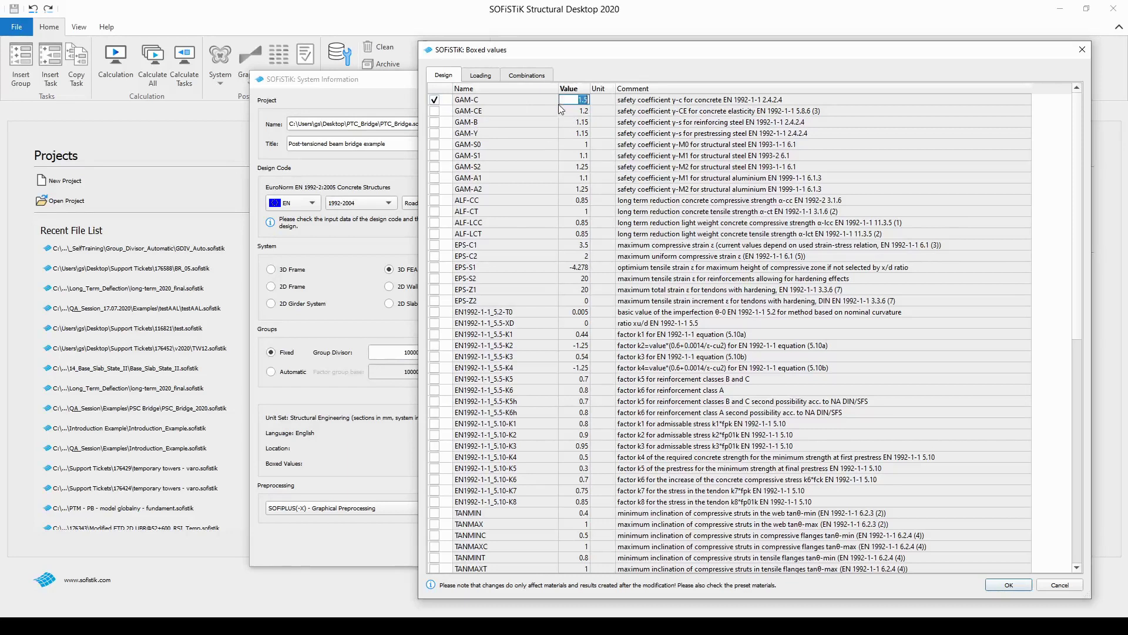
pyautogui.click(438, 104)
# Step: View the loading and combinations boxed values, and close the boxed values without applying changes
pyautogui.click(491, 78)
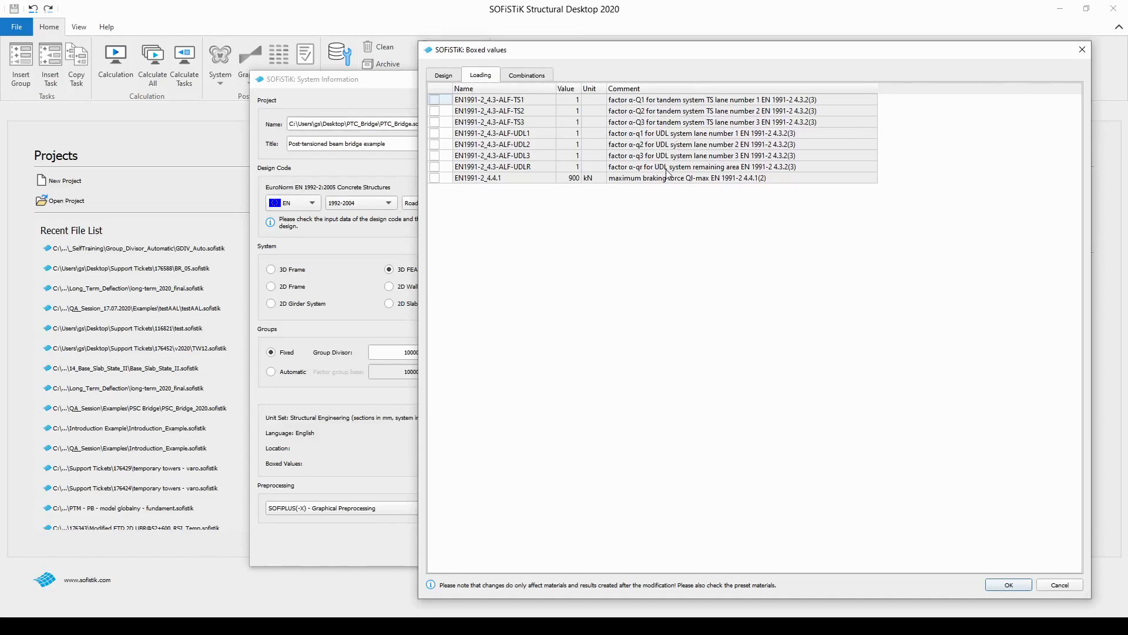
pyautogui.click(548, 82)
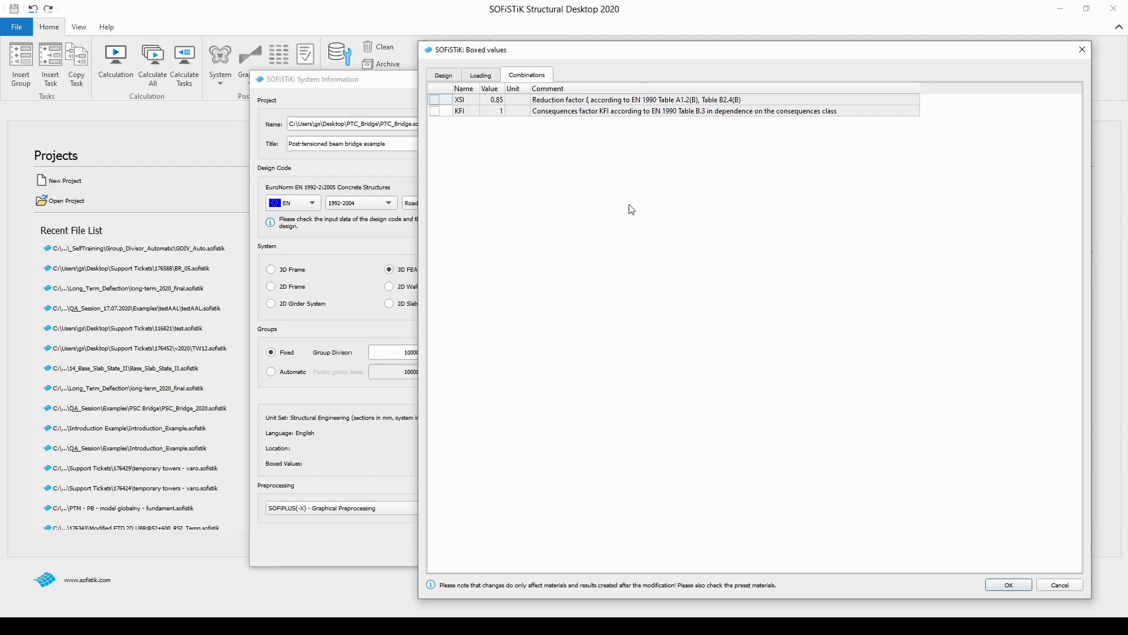
pyautogui.click(1061, 586)
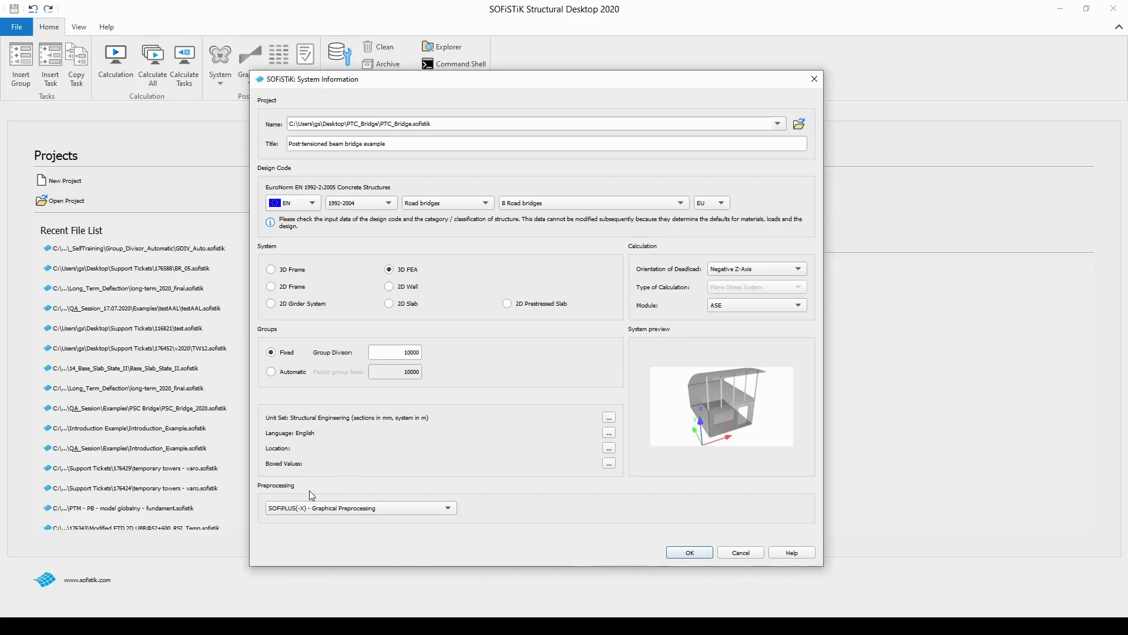
# Step: Keep SOFiPLUS(-X) graphical preprocessing, confirm the system information to create the project, and save it
pyautogui.click(449, 510)
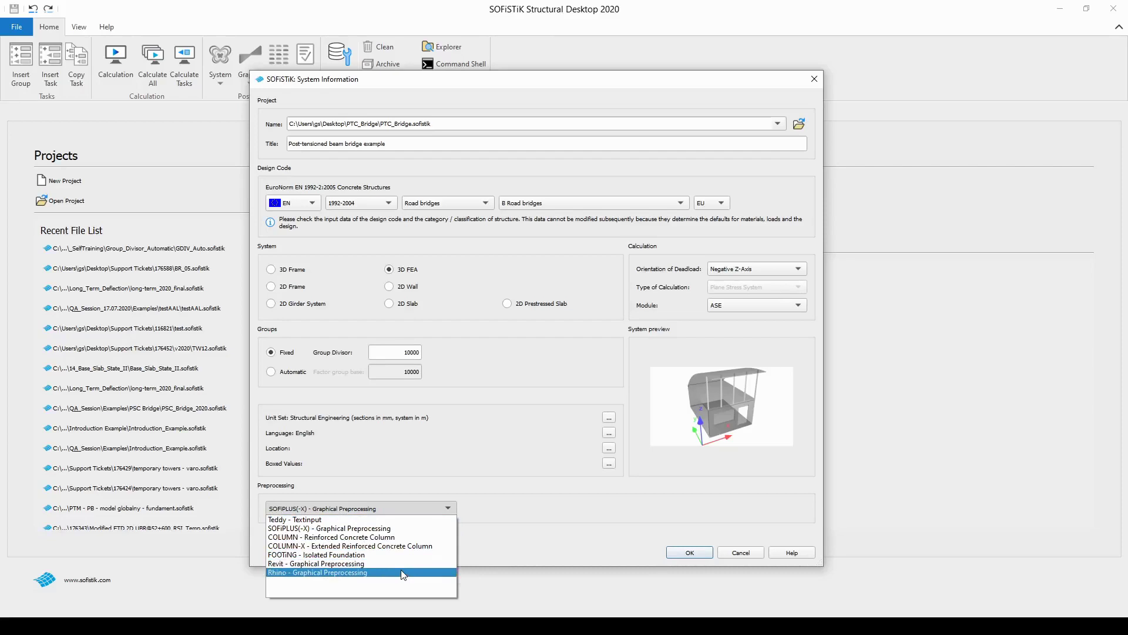
pyautogui.click(419, 534)
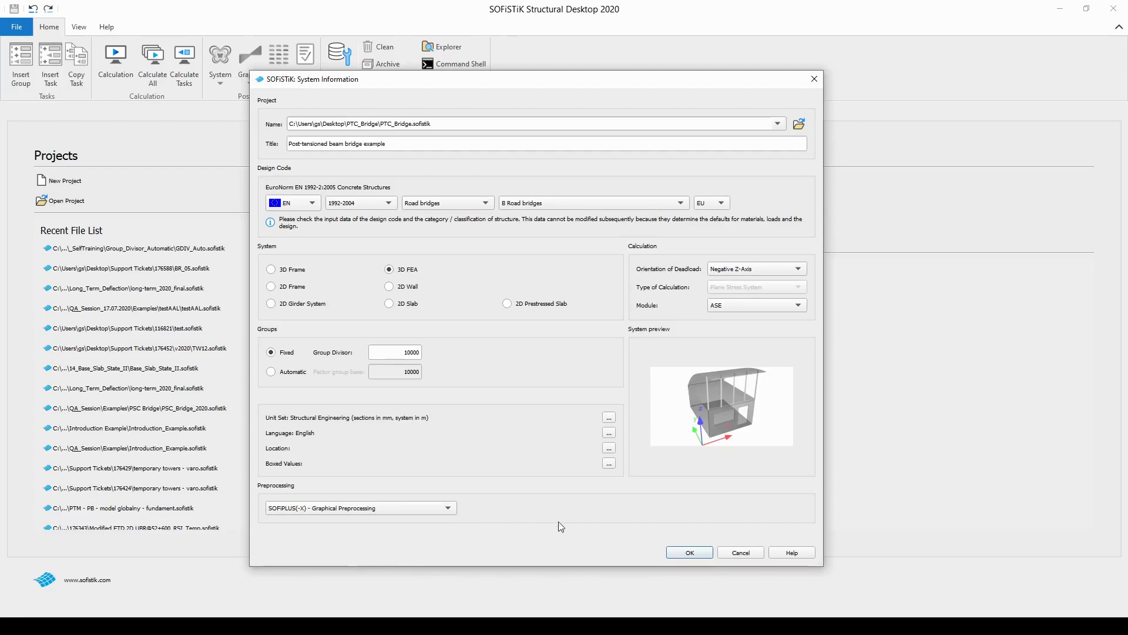
pyautogui.click(690, 553)
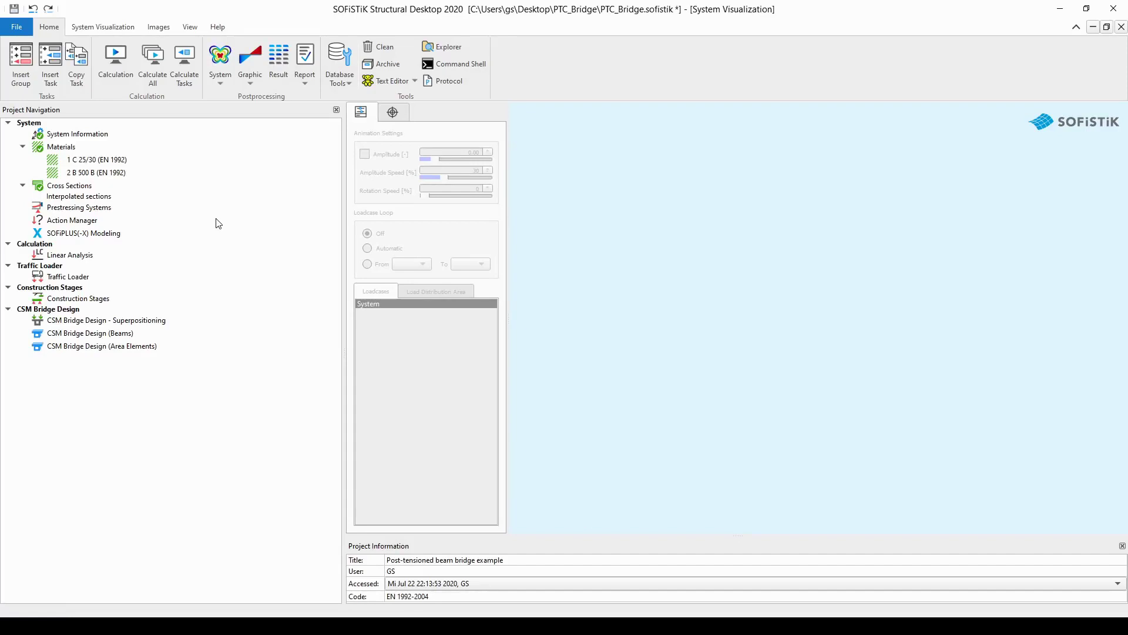
pyautogui.hotkey('ctrl', 's')
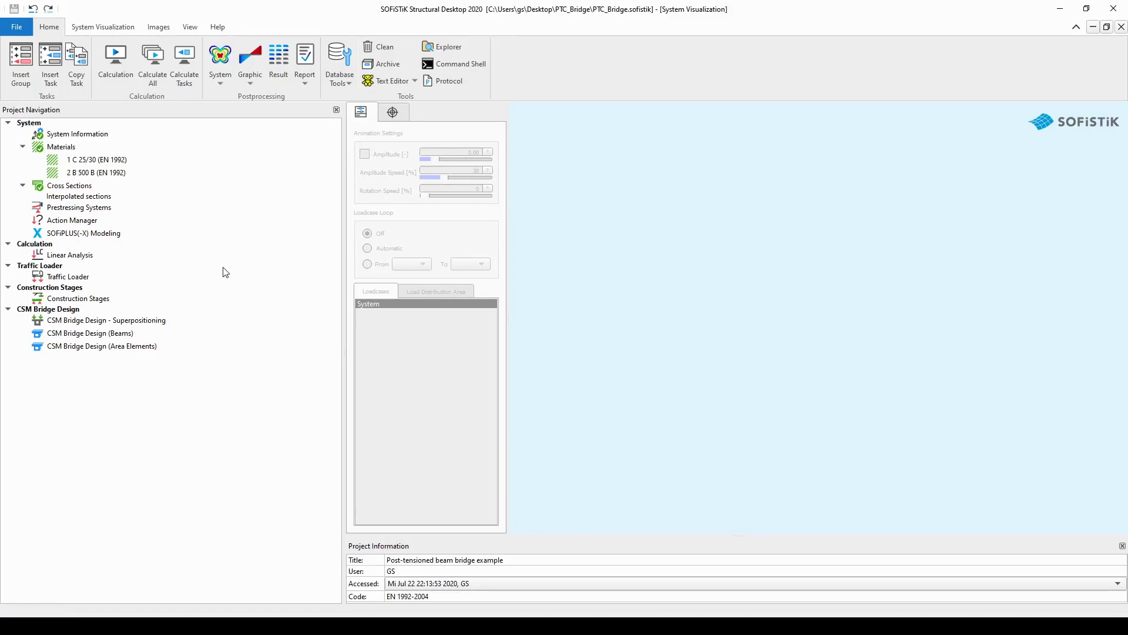
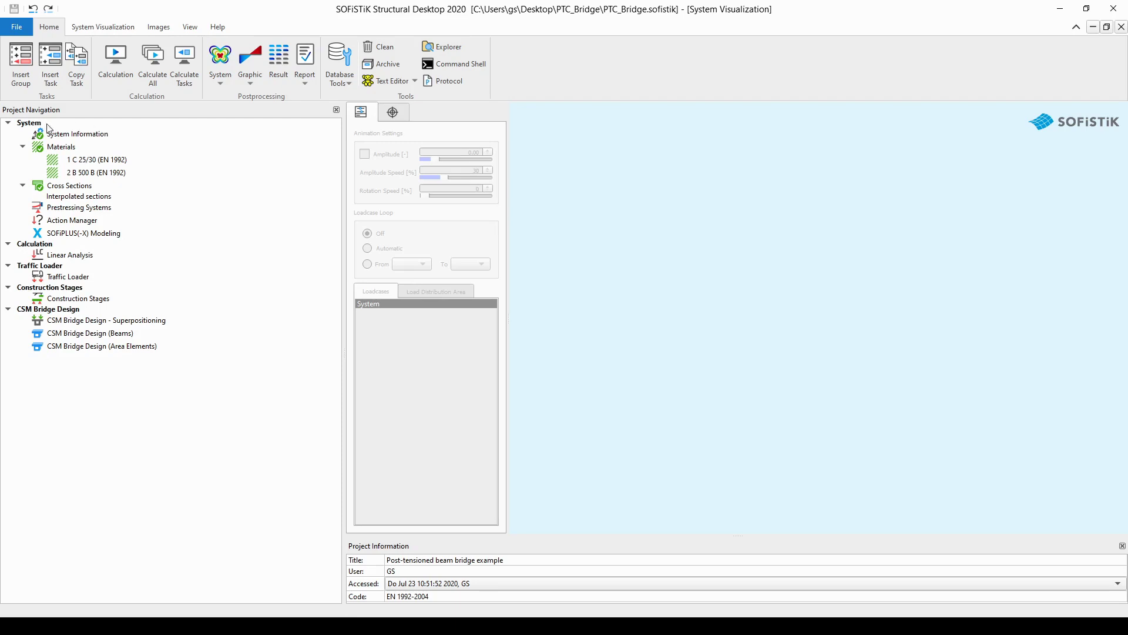
# Step: Insert a new group named Test after the System group in the project navigation
pyautogui.click(37, 124)
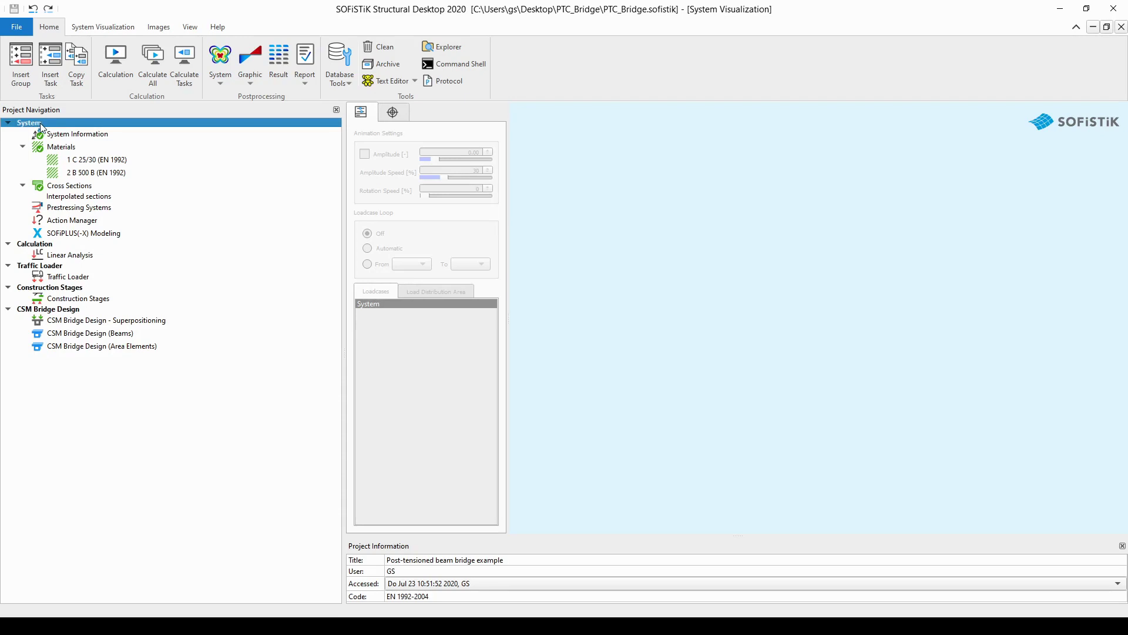
pyautogui.rightClick(40, 122)
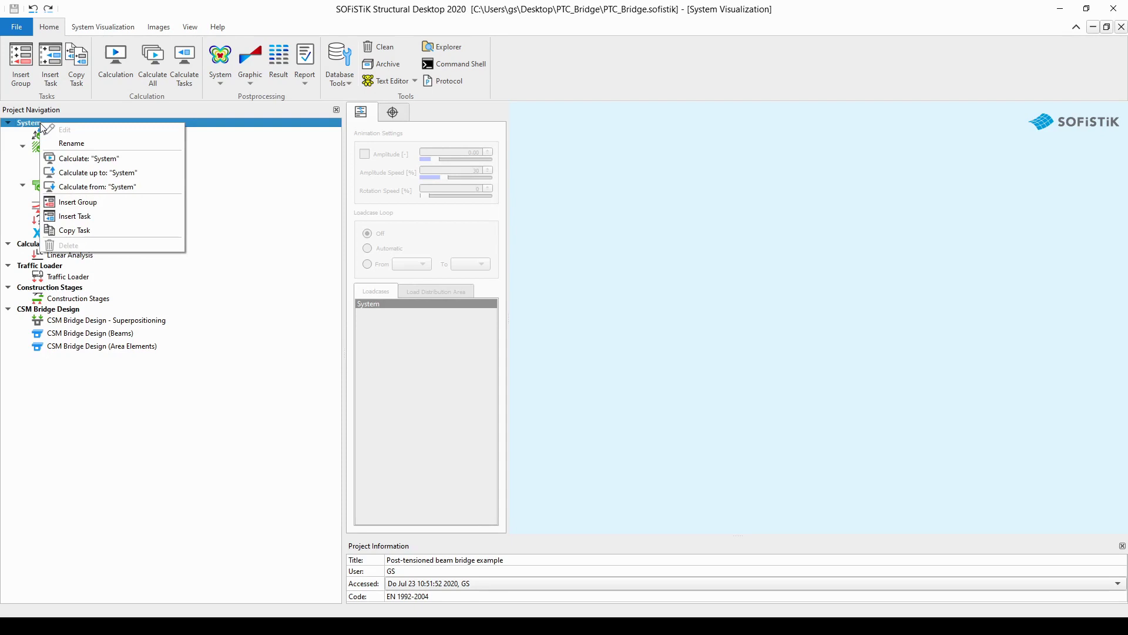
pyautogui.click(78, 203)
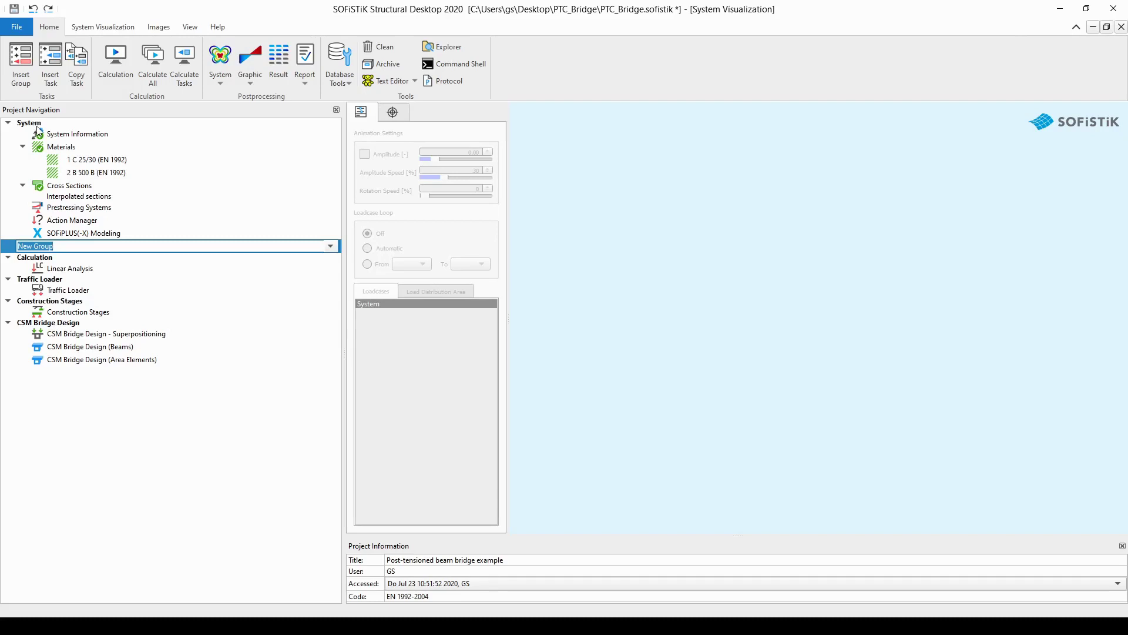
pyautogui.write('Test')
pyautogui.press('Return')
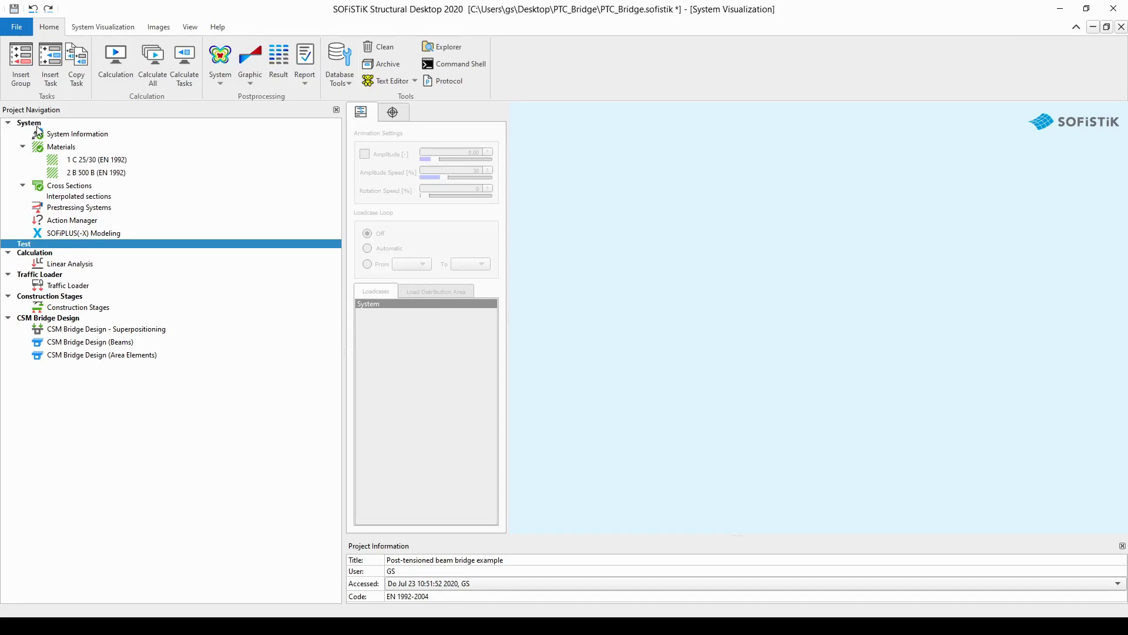
# Step: Insert a Text Editor task into the Test group
pyautogui.rightClick(48, 246)
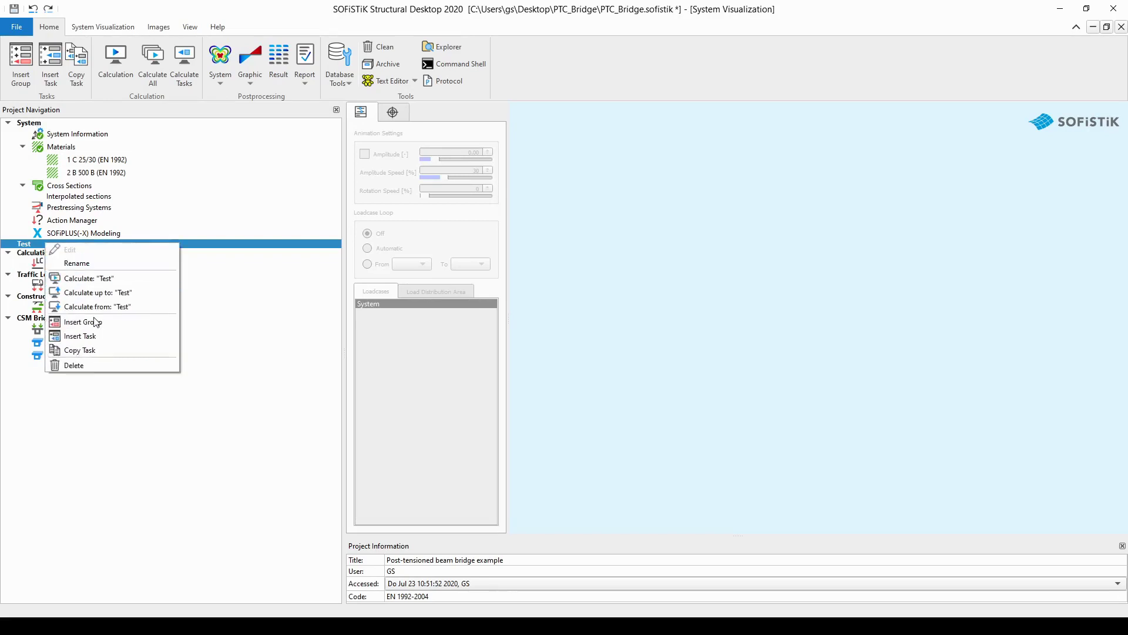
pyautogui.click(113, 341)
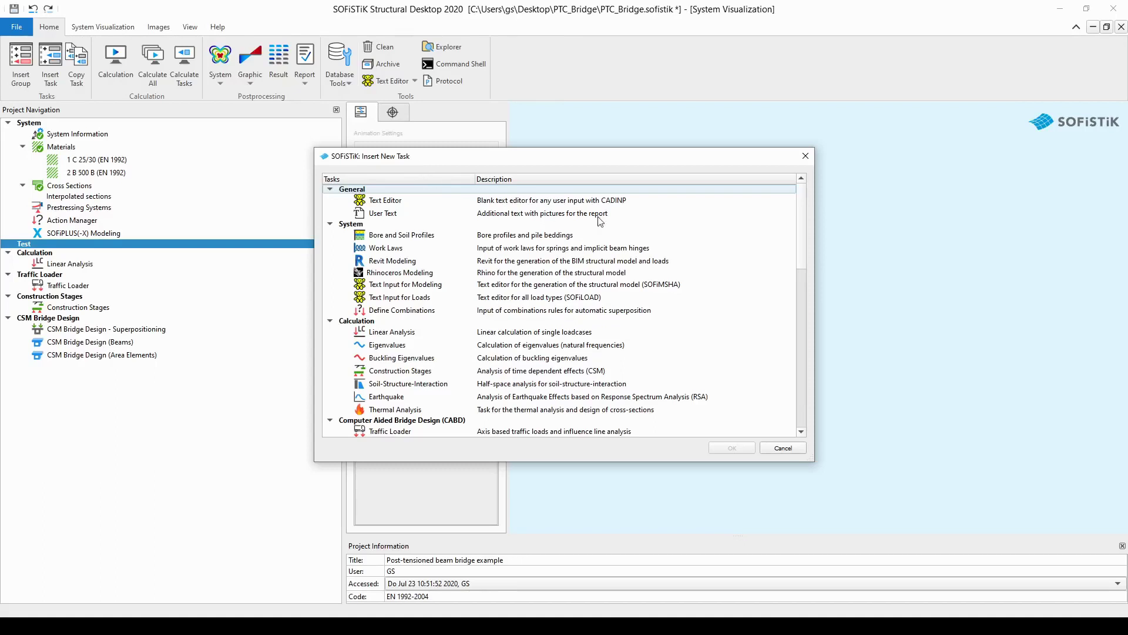
pyautogui.moveTo(803, 254)
pyautogui.mouseDown()
pyautogui.moveTo(806, 422)
pyautogui.moveTo(800, 232)
pyautogui.mouseUp()
pyautogui.click(403, 202)
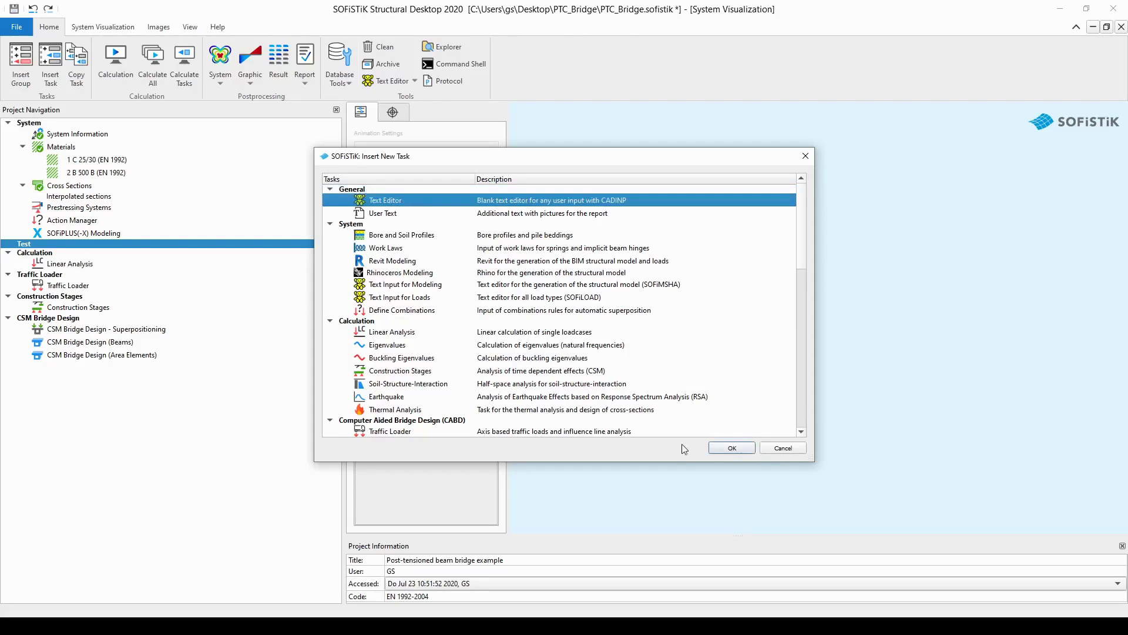
pyautogui.click(727, 450)
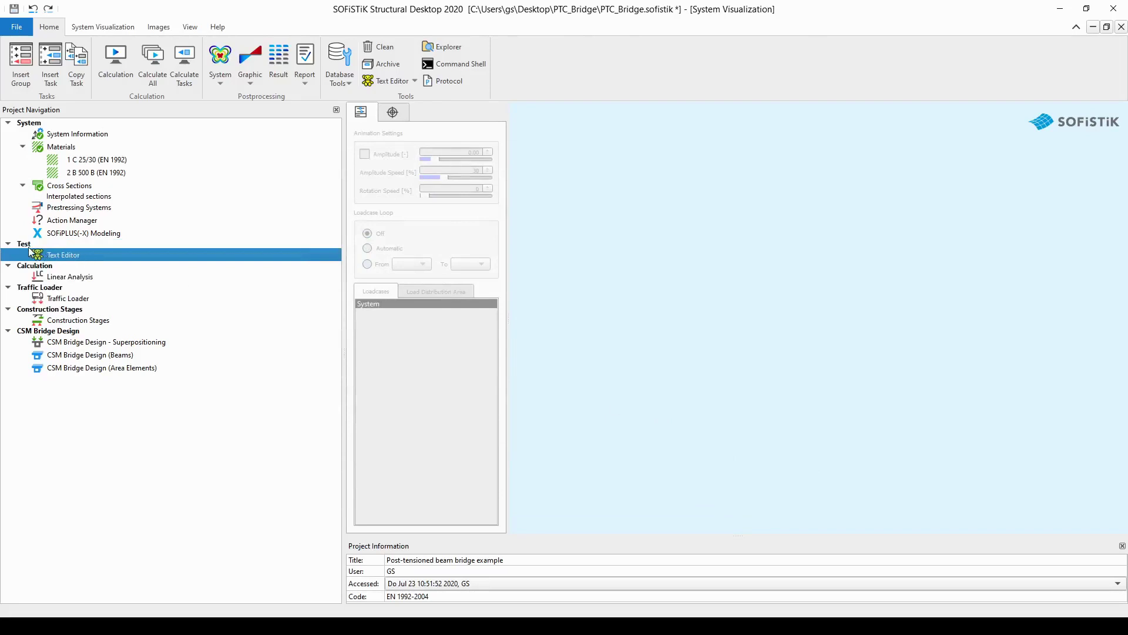
# Step: Insert a Linear Analysis task after the Text Editor task in the Test group
pyautogui.rightClick(91, 261)
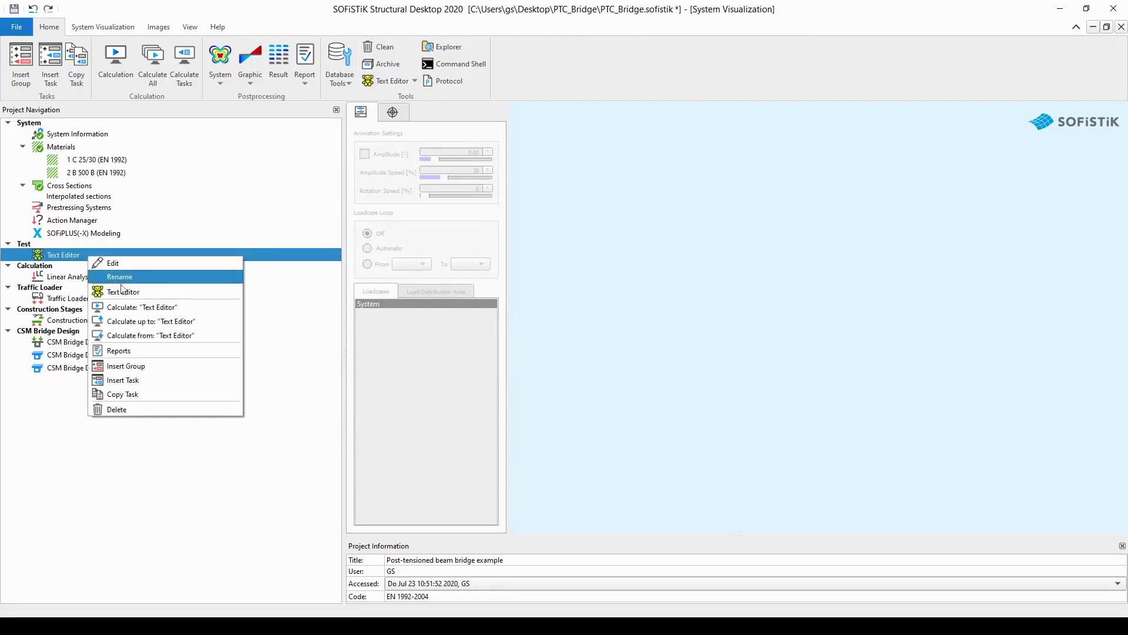
pyautogui.click(154, 380)
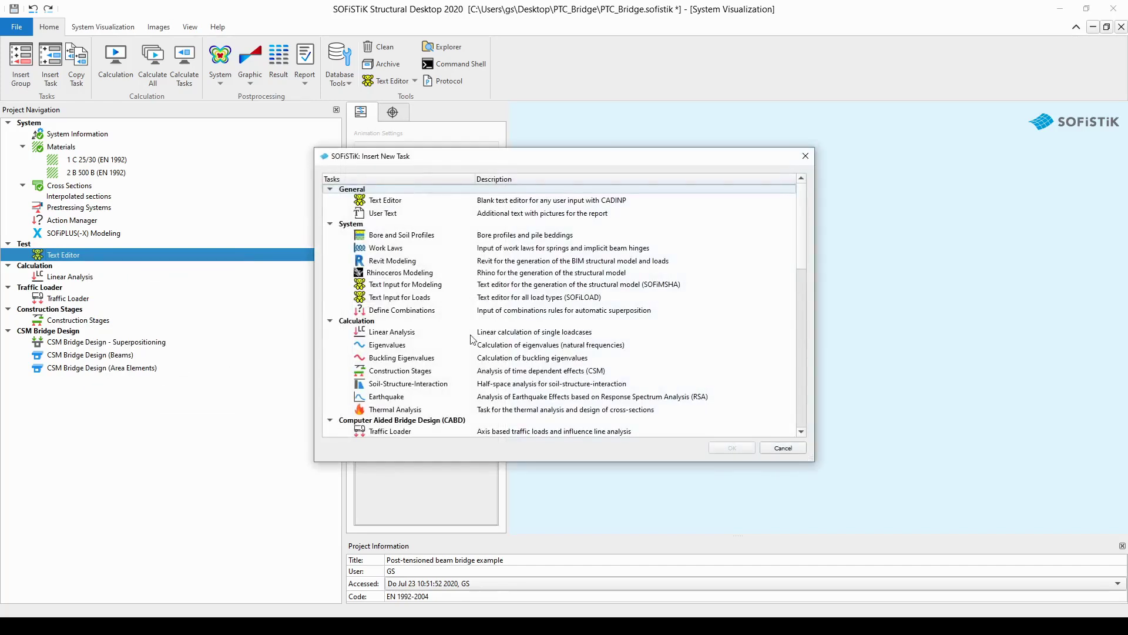
pyautogui.click(413, 334)
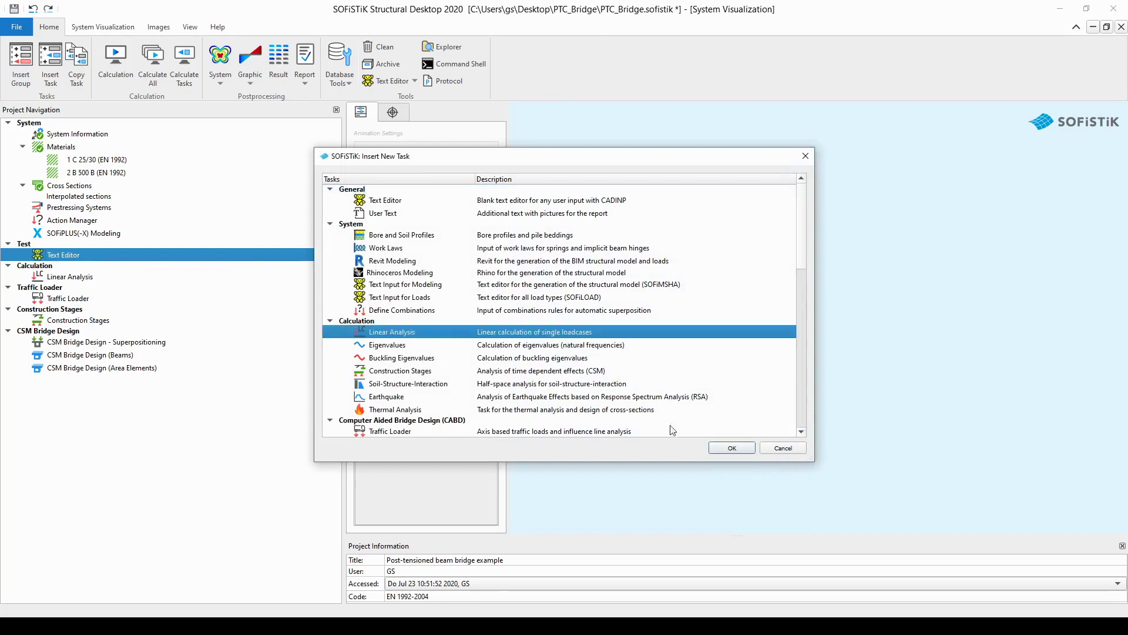
pyautogui.click(733, 449)
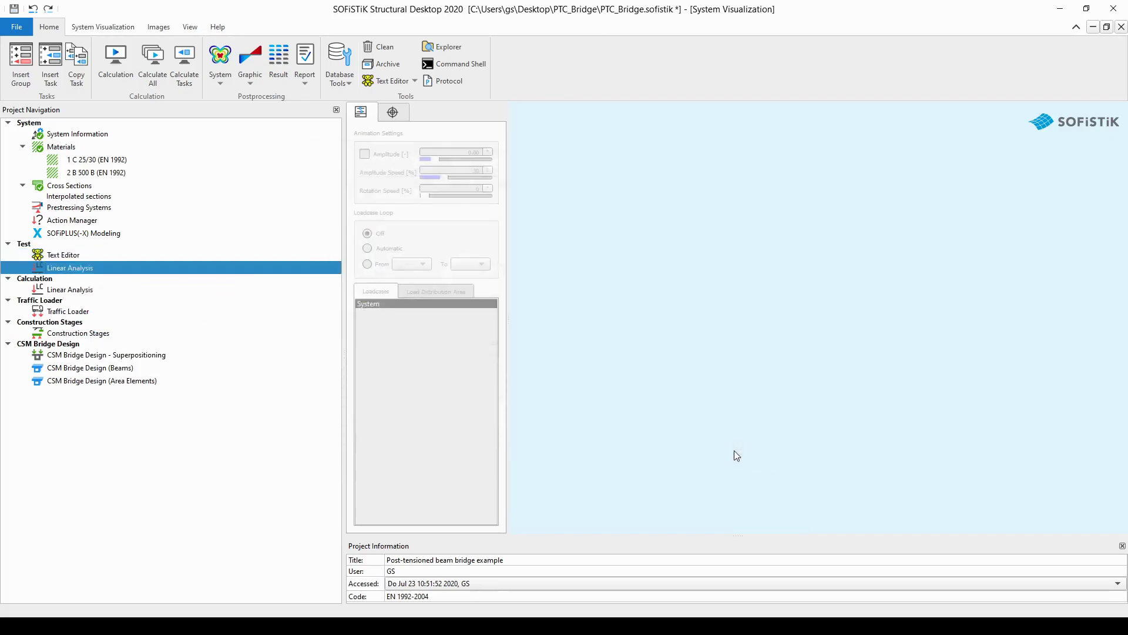
# Step: Insert a Thermal Analysis task after the Linear Analysis task in the Test group
pyautogui.rightClick(92, 270)
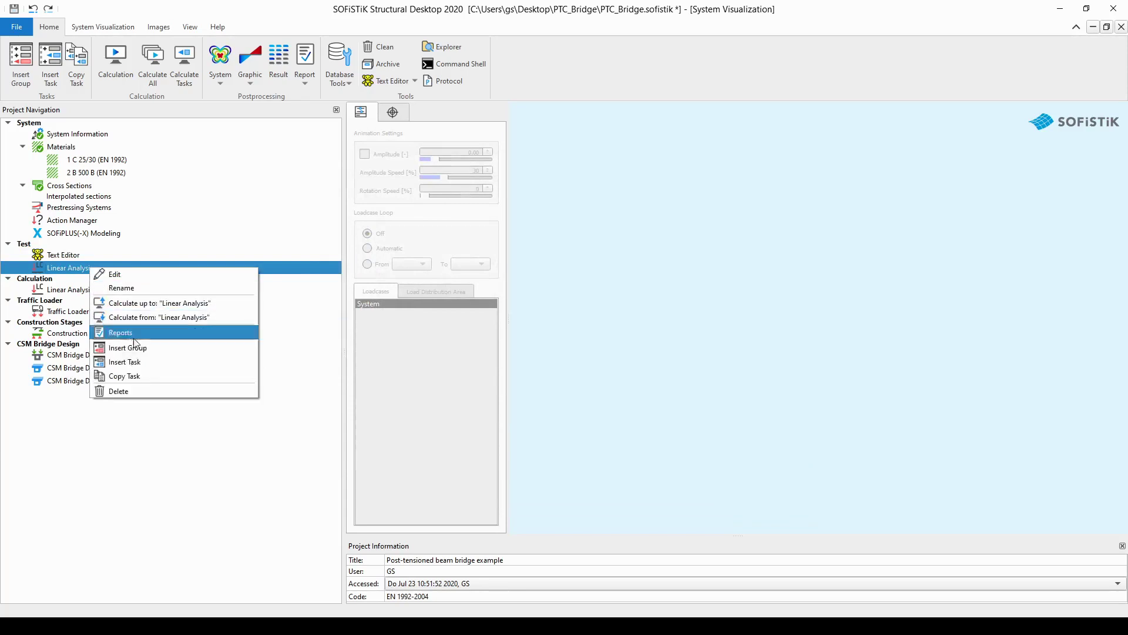
pyautogui.click(141, 364)
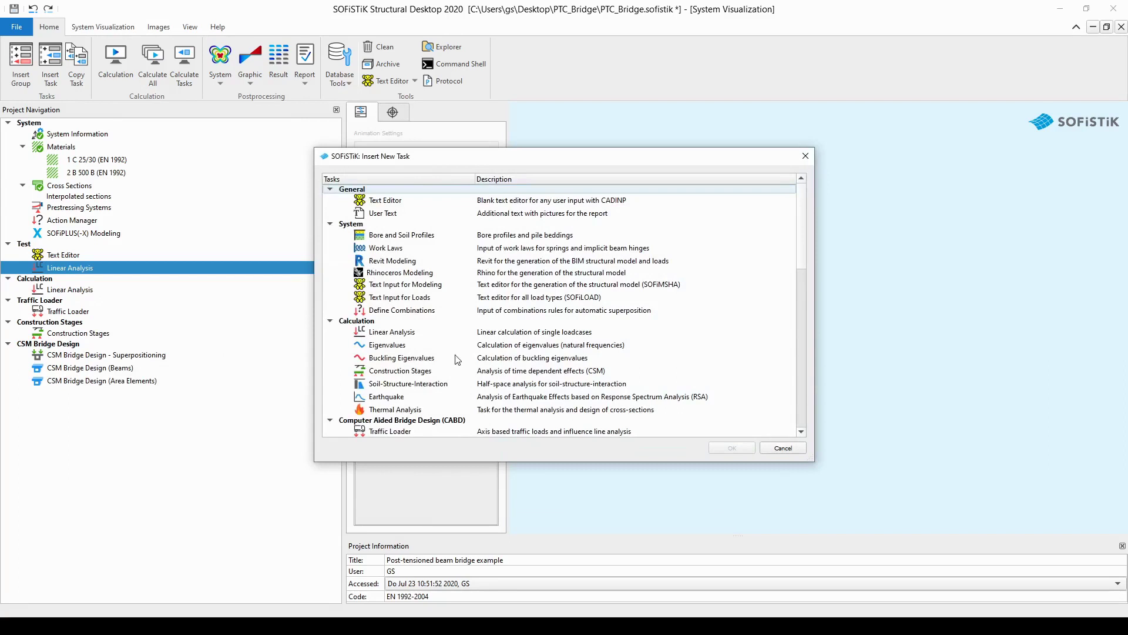
pyautogui.click(409, 412)
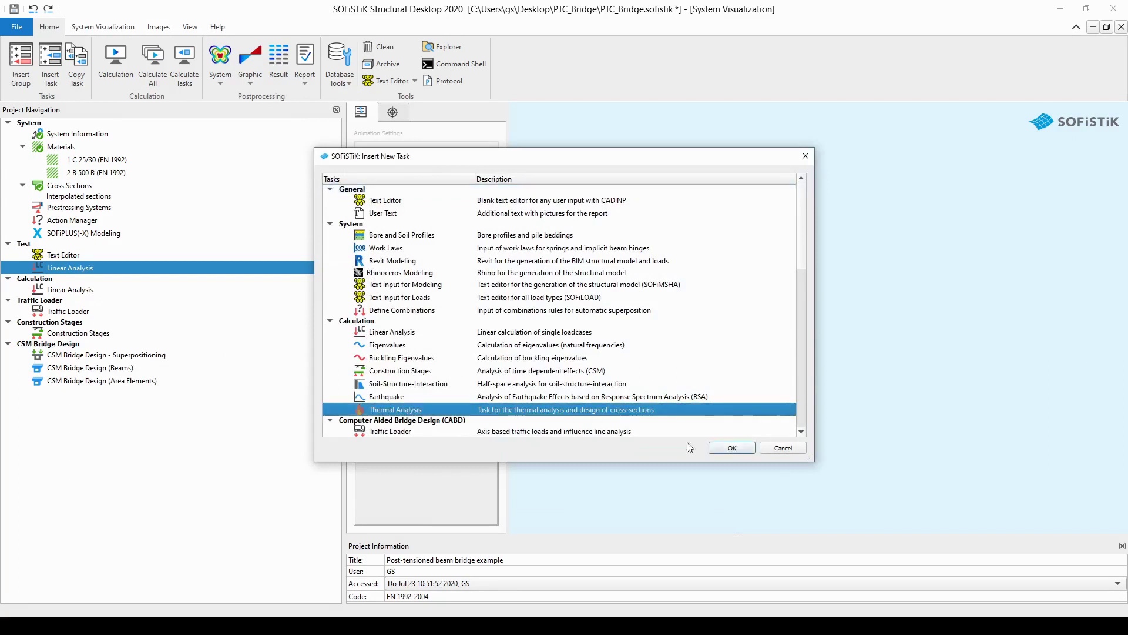
pyautogui.click(721, 449)
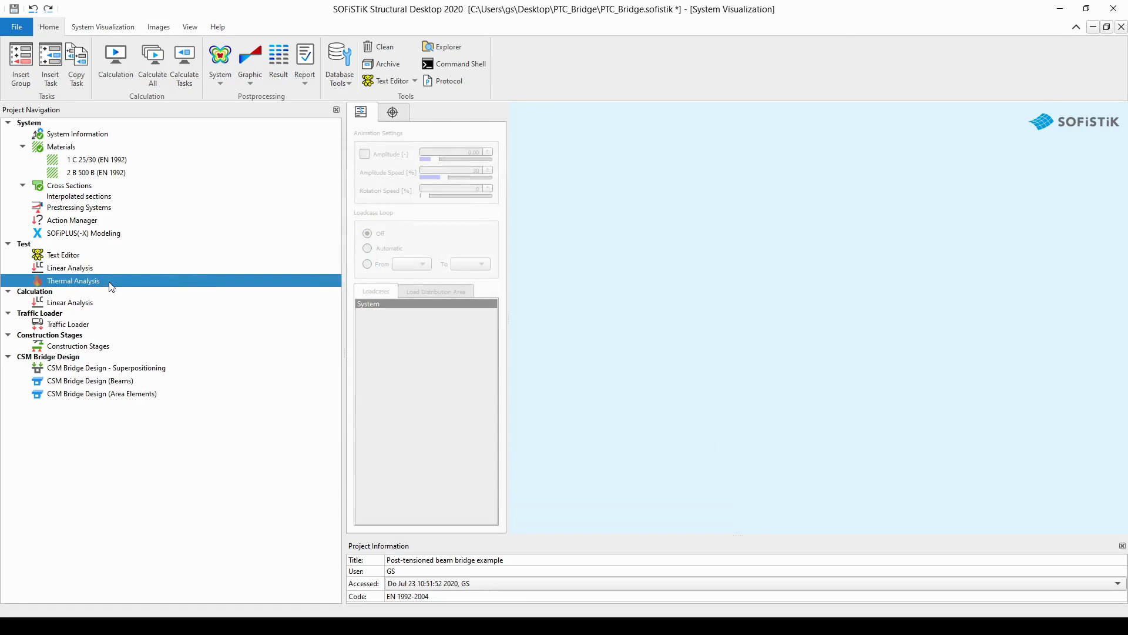
# Step: Move the Text Editor task between Linear Analysis and Thermal Analysis in the Test group
pyautogui.click(81, 258)
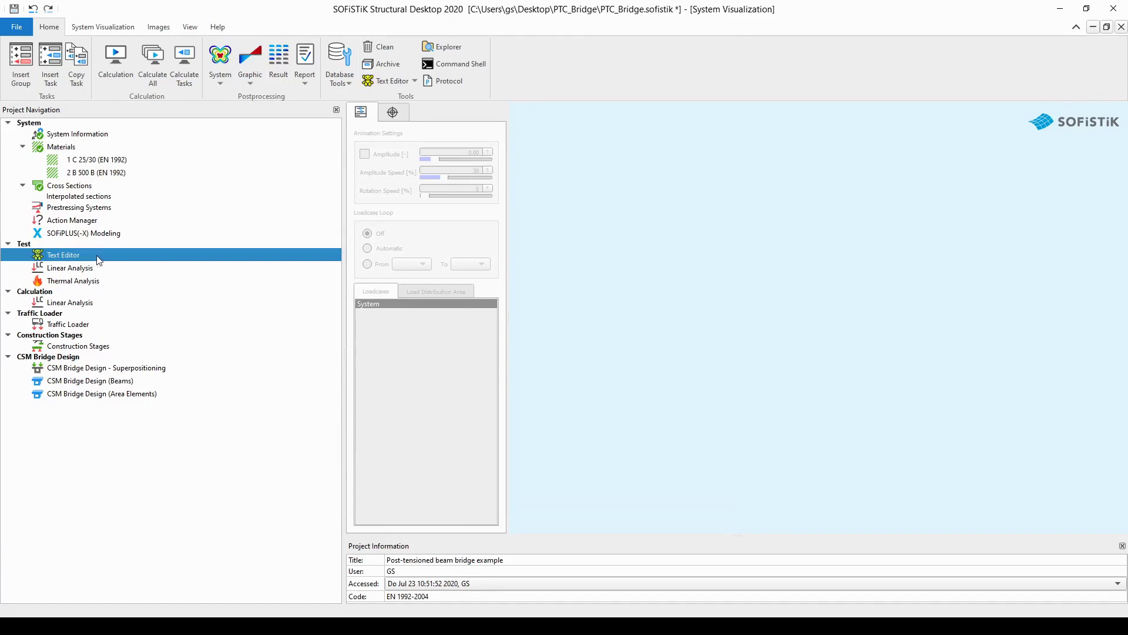
pyautogui.moveTo(104, 260); pyautogui.dragTo(191, 279)
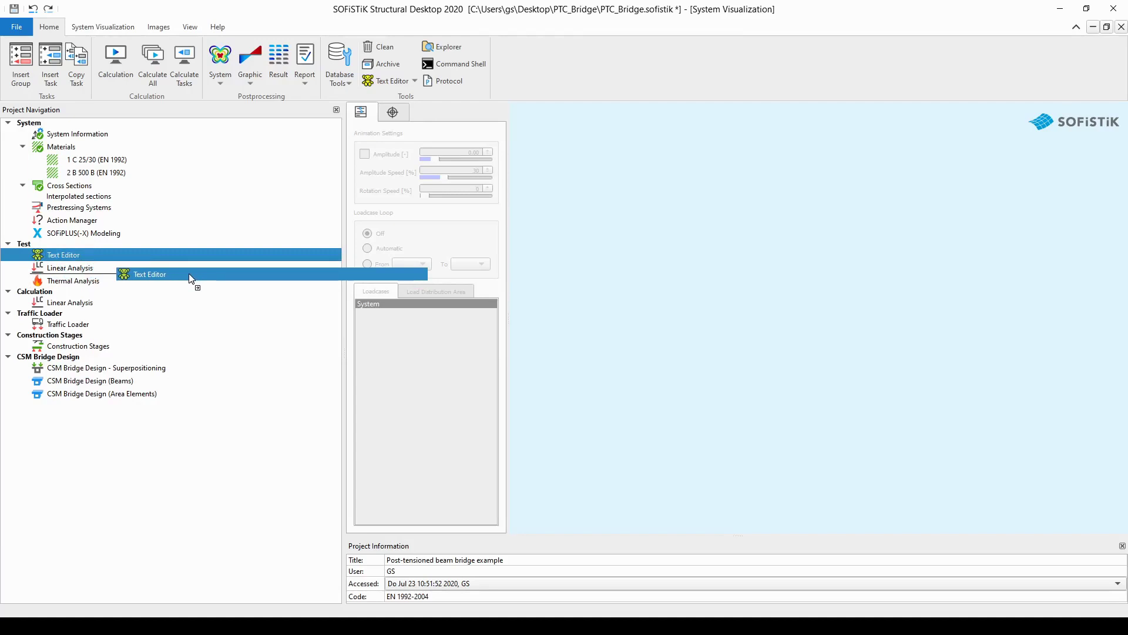
pyautogui.moveTo(192, 278); pyautogui.dragTo(191, 279)
pyautogui.moveTo(189, 274); pyautogui.dragTo(188, 274)
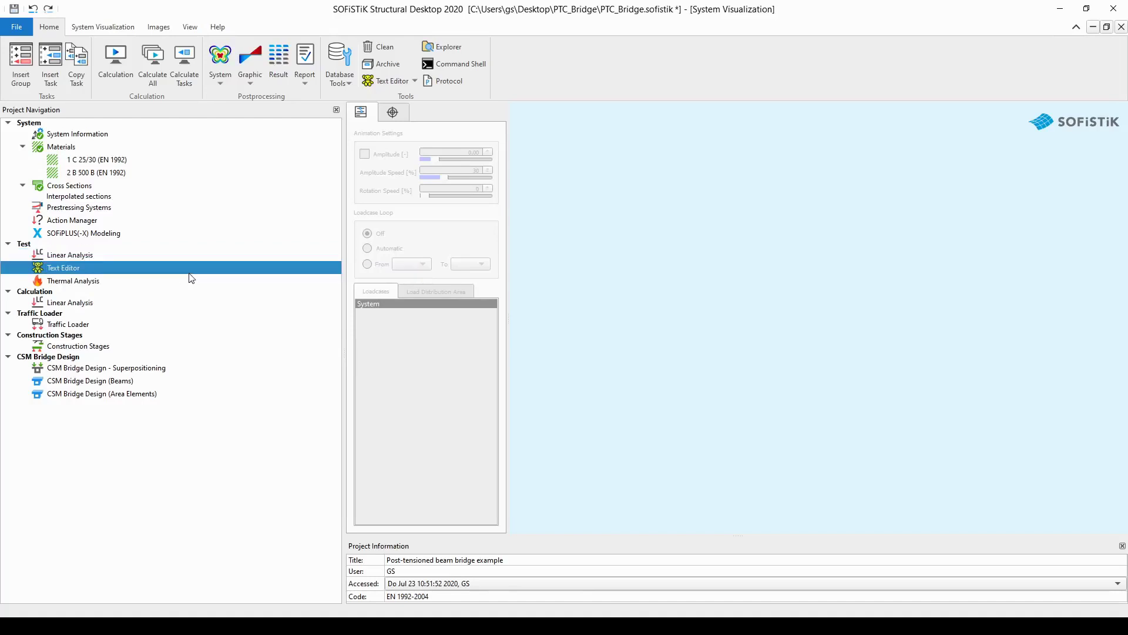
# Step: Copy the Text Editor task within the Test group, and place a copy of that copy after CSM Bridge Design (Beams)
pyautogui.rightClick(99, 271)
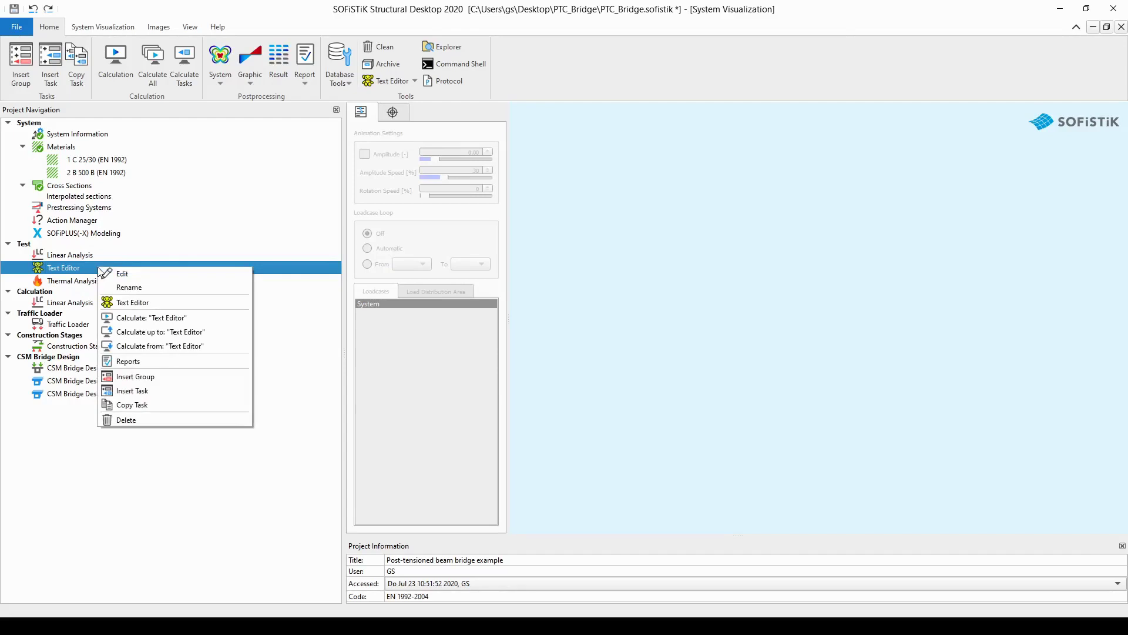
pyautogui.click(168, 408)
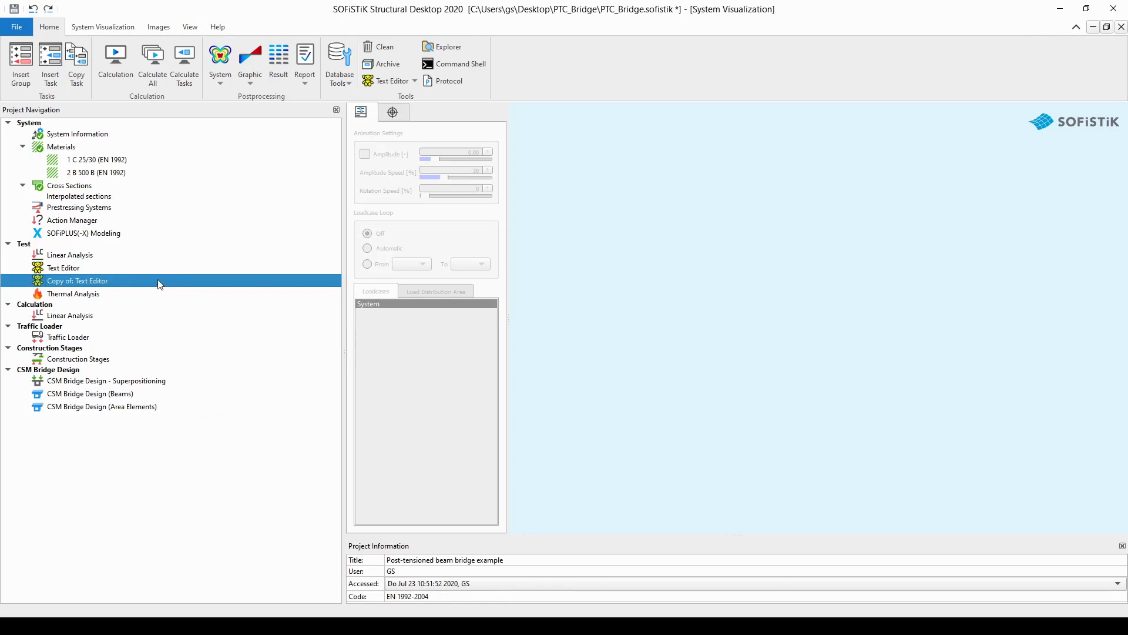
pyautogui.moveTo(160, 285); pyautogui.dragTo(176, 326)
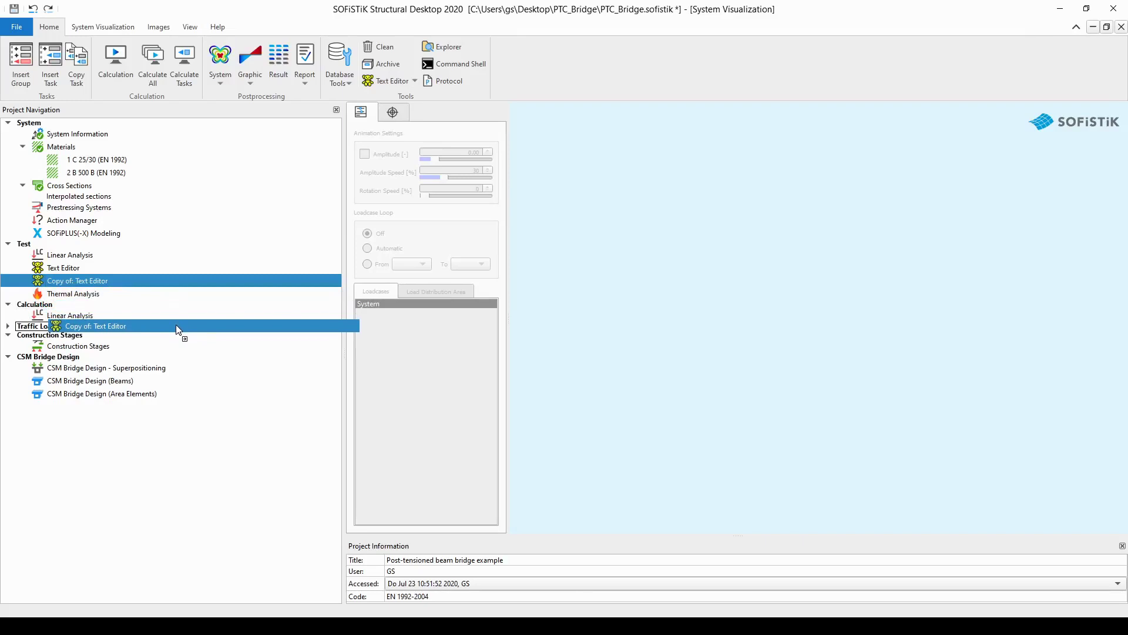
pyautogui.moveTo(176, 326); pyautogui.dragTo(288, 391)
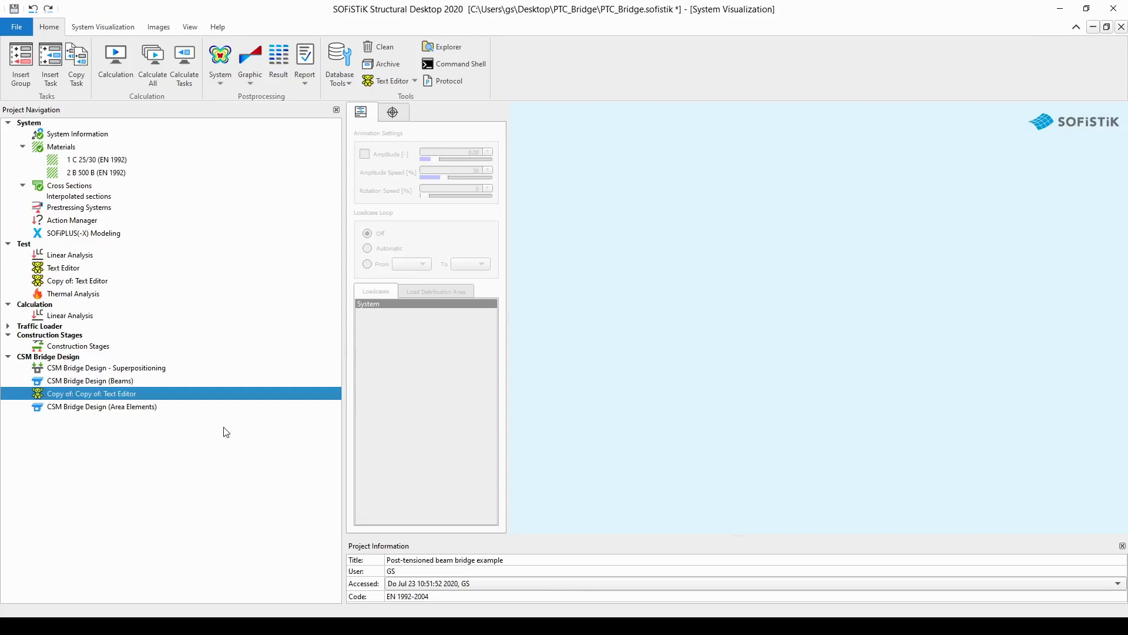
# Step: Delete the copied Text Editor task from the CSM Bridge Design group
pyautogui.rightClick(155, 393)
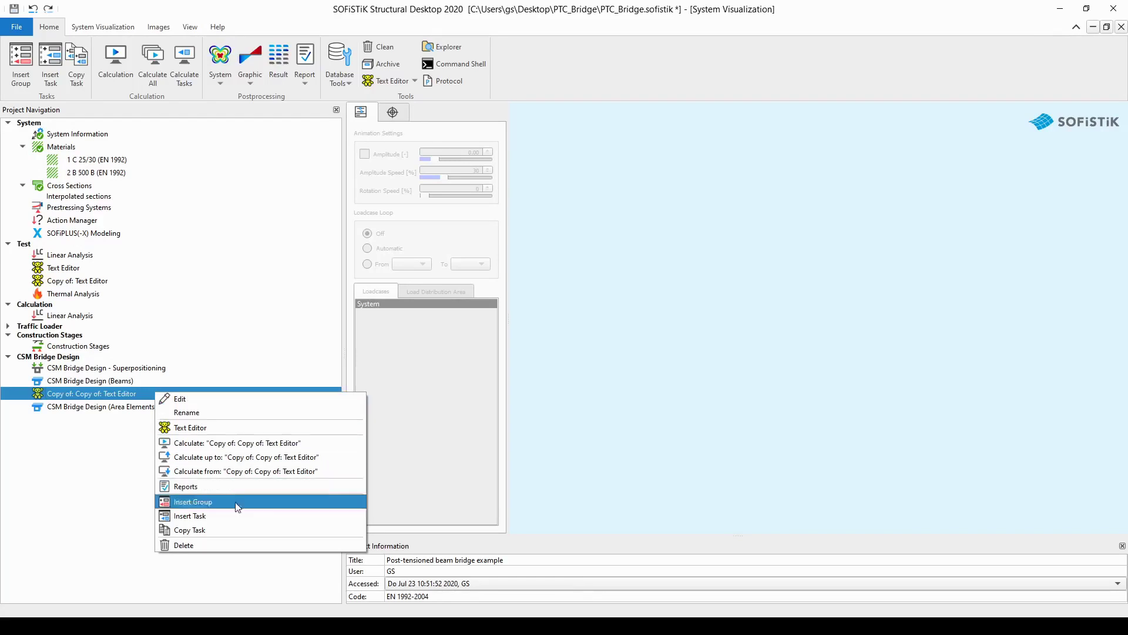
pyautogui.click(242, 546)
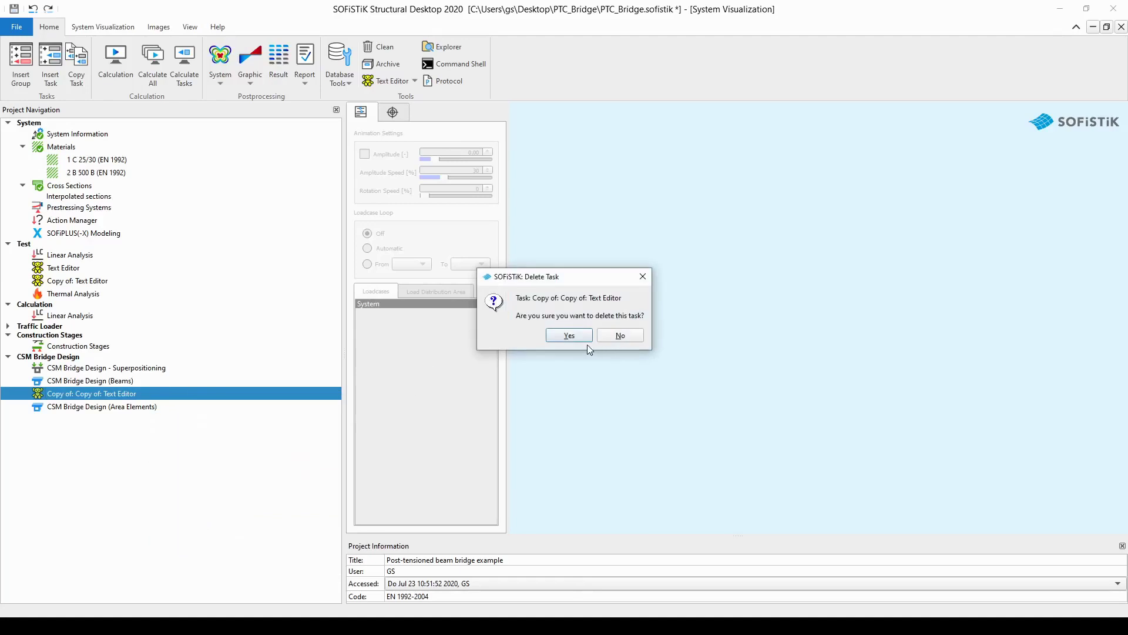
pyautogui.click(569, 339)
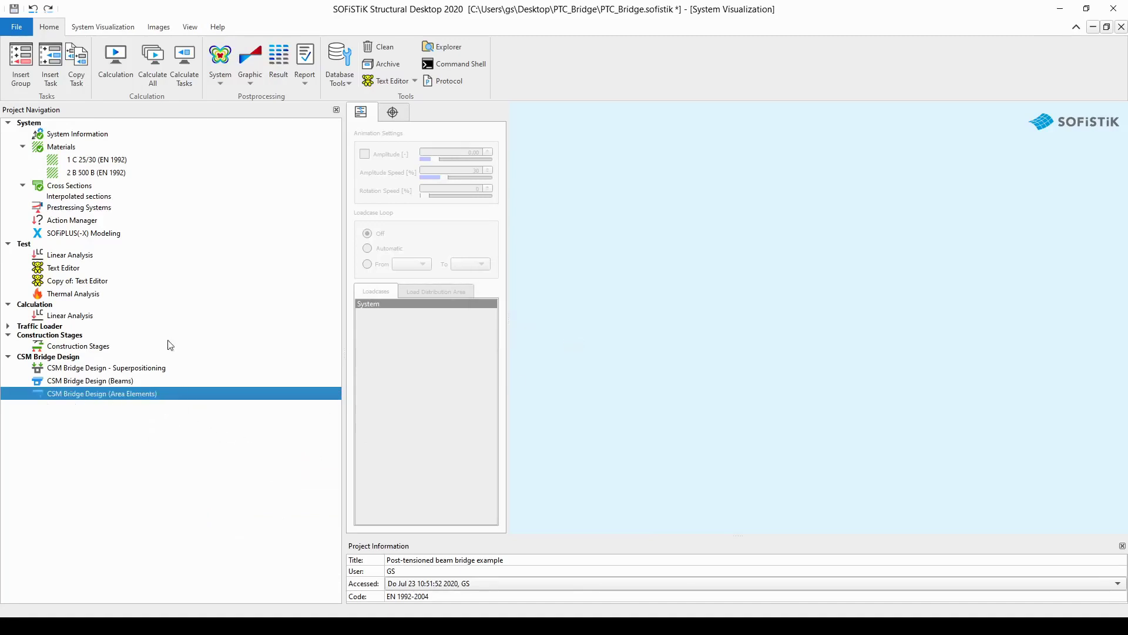
# Step: Delete the Test group with all its tasks from the project navigation
pyautogui.click(30, 245)
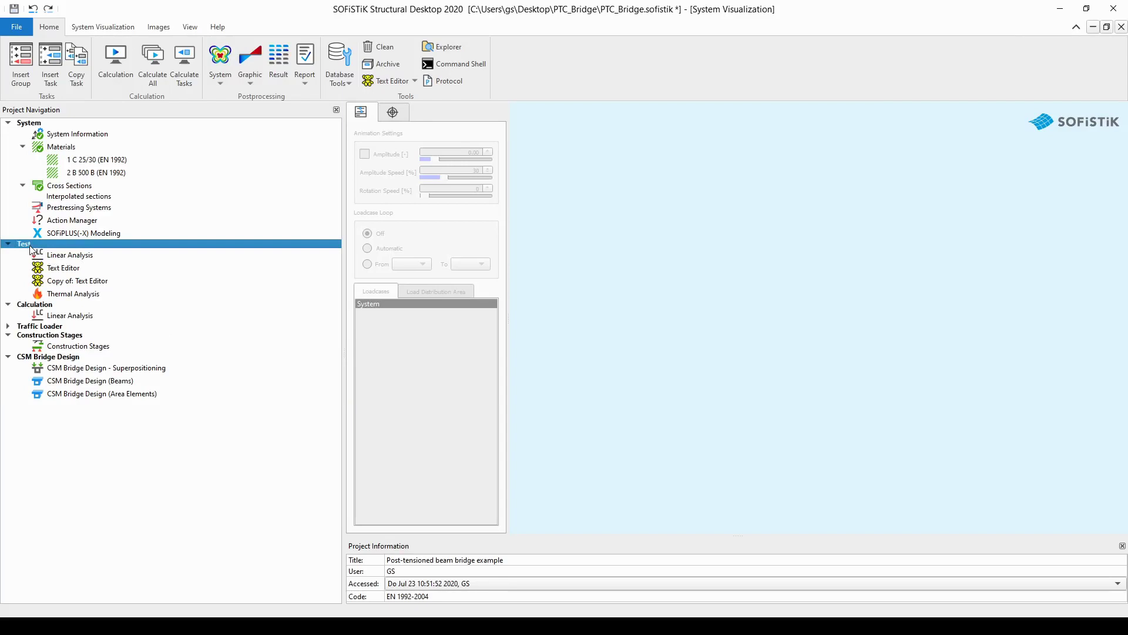
pyautogui.rightClick(30, 245)
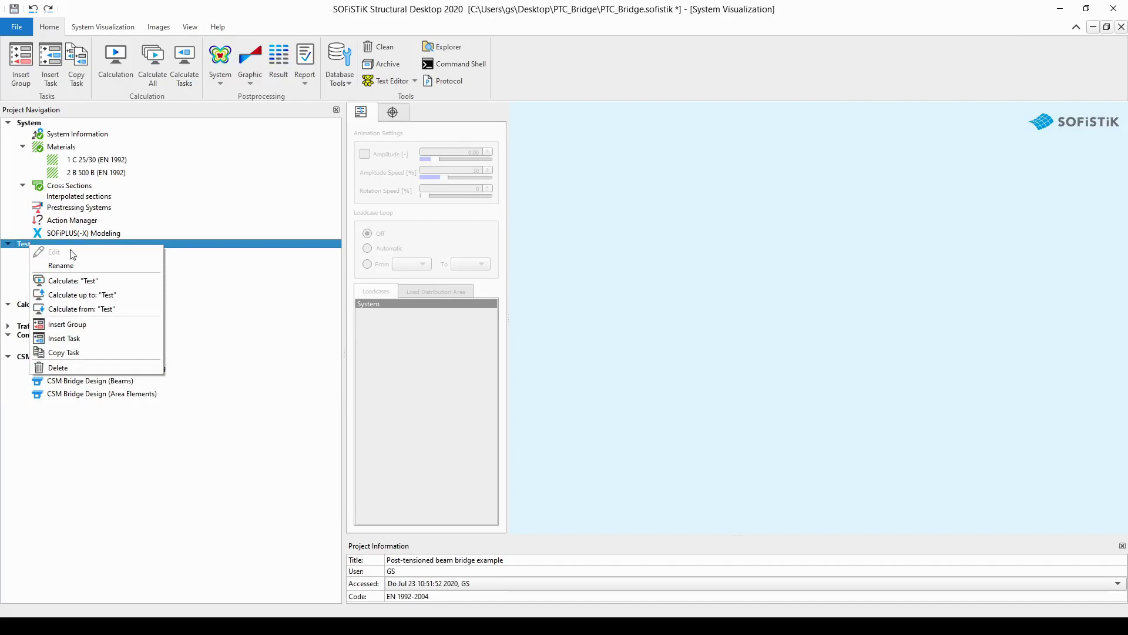
pyautogui.click(101, 367)
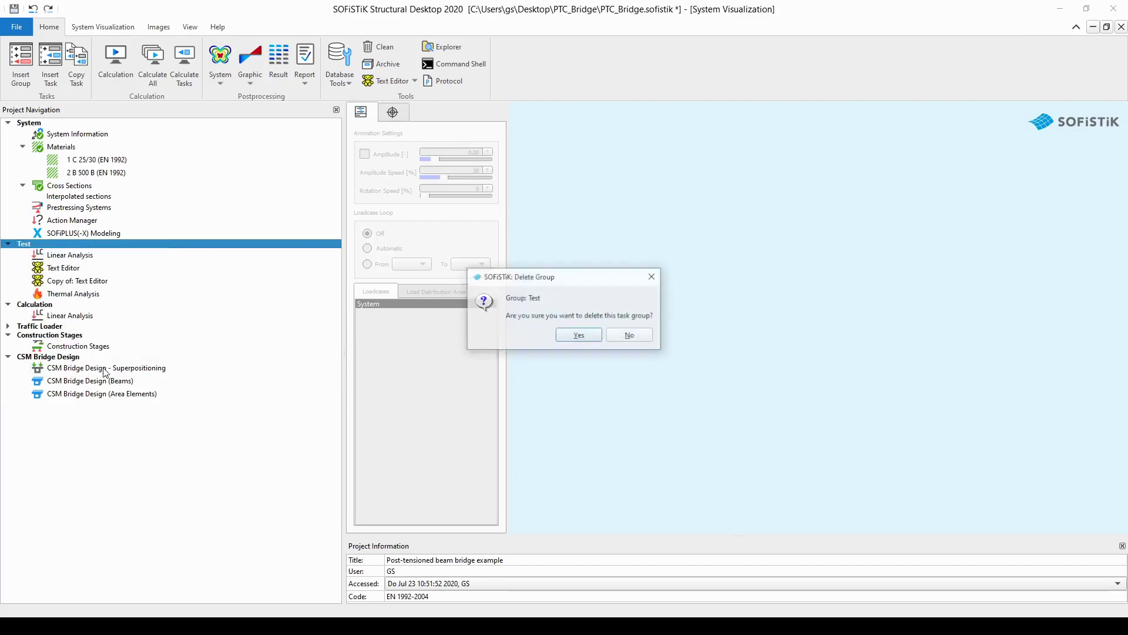
pyautogui.click(574, 335)
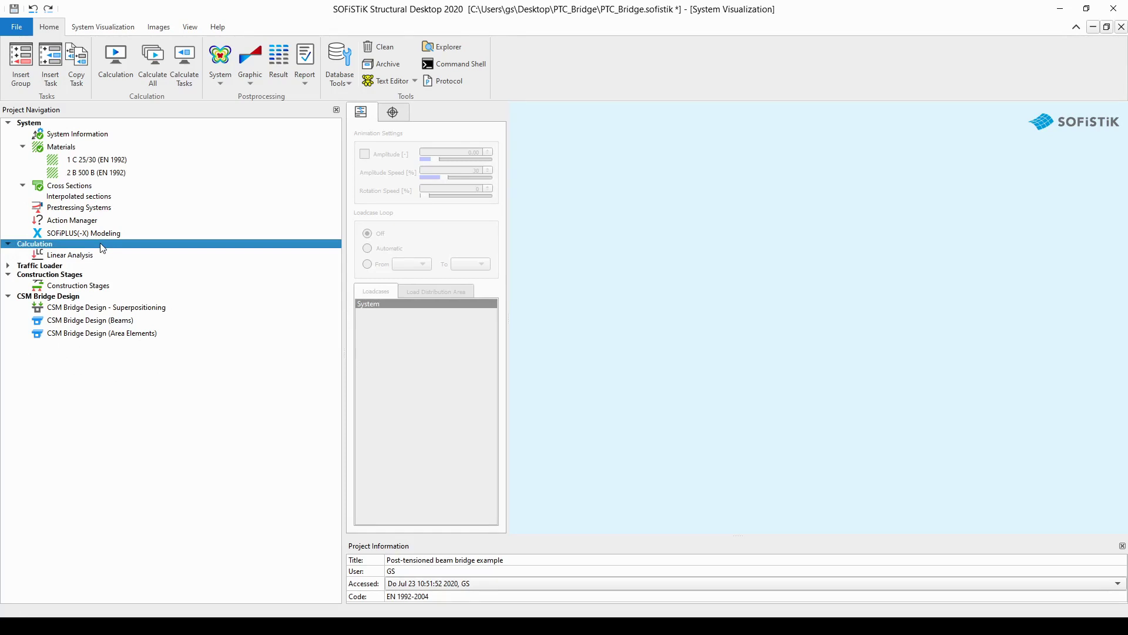
# Step: Start a new design code material number 3 as EN 1992 standard reinforcing steel with classification 500B
pyautogui.click(83, 151)
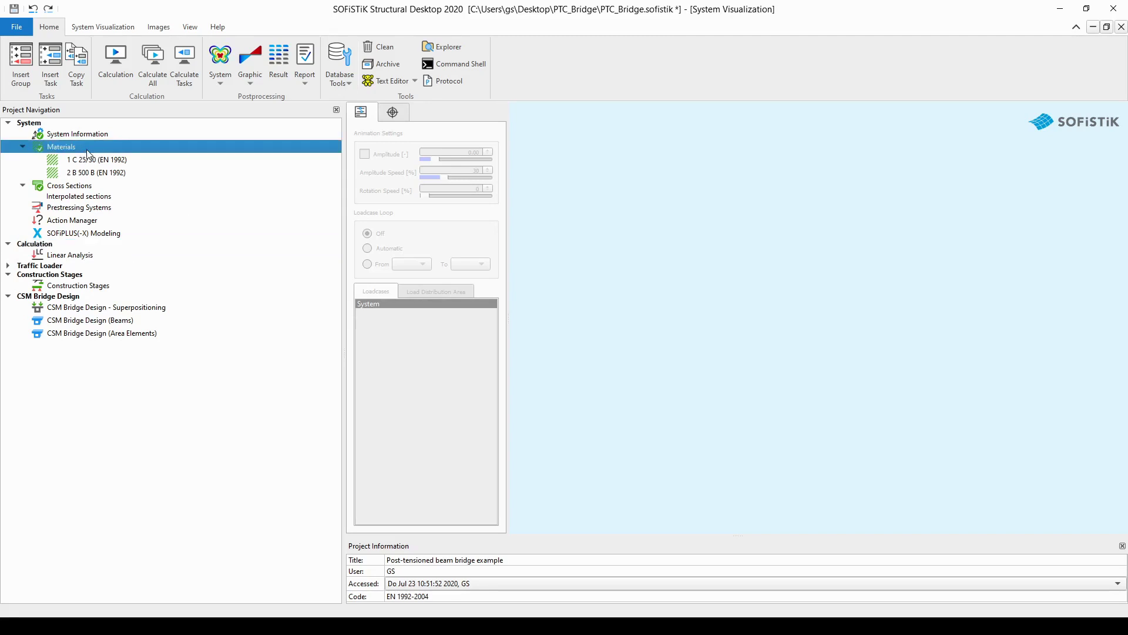
pyautogui.rightClick(92, 143)
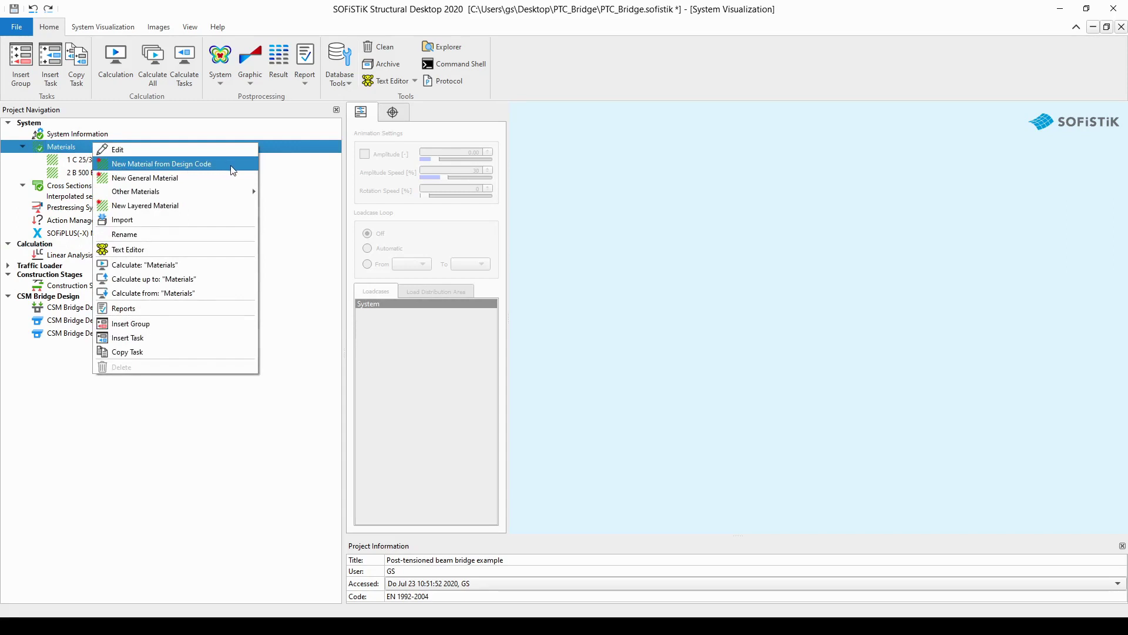
pyautogui.click(232, 170)
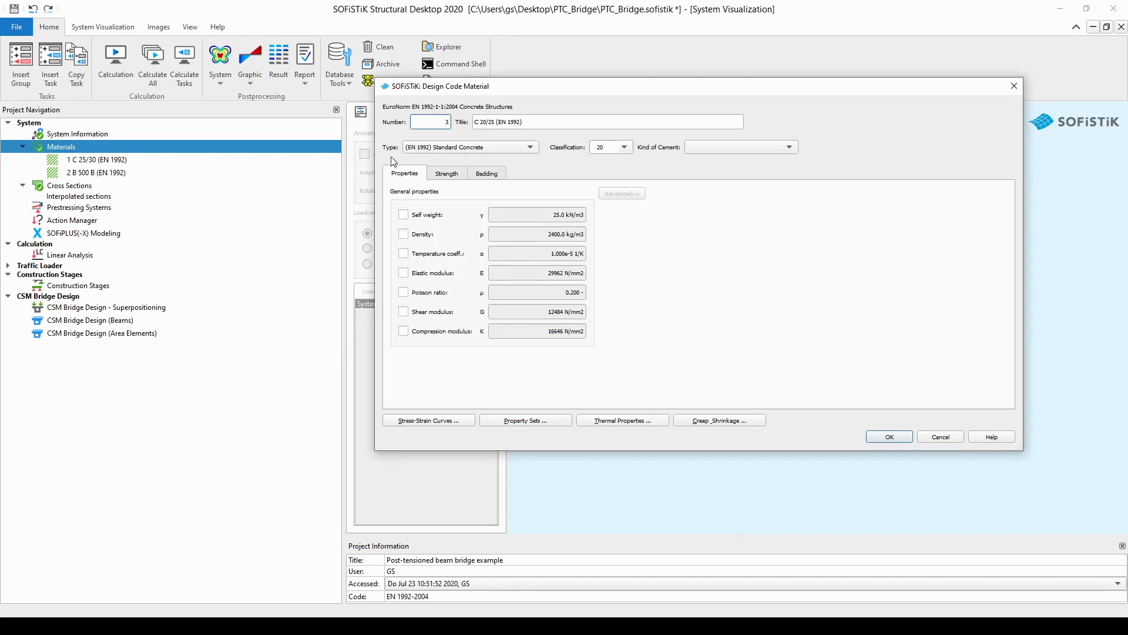
pyautogui.click(534, 147)
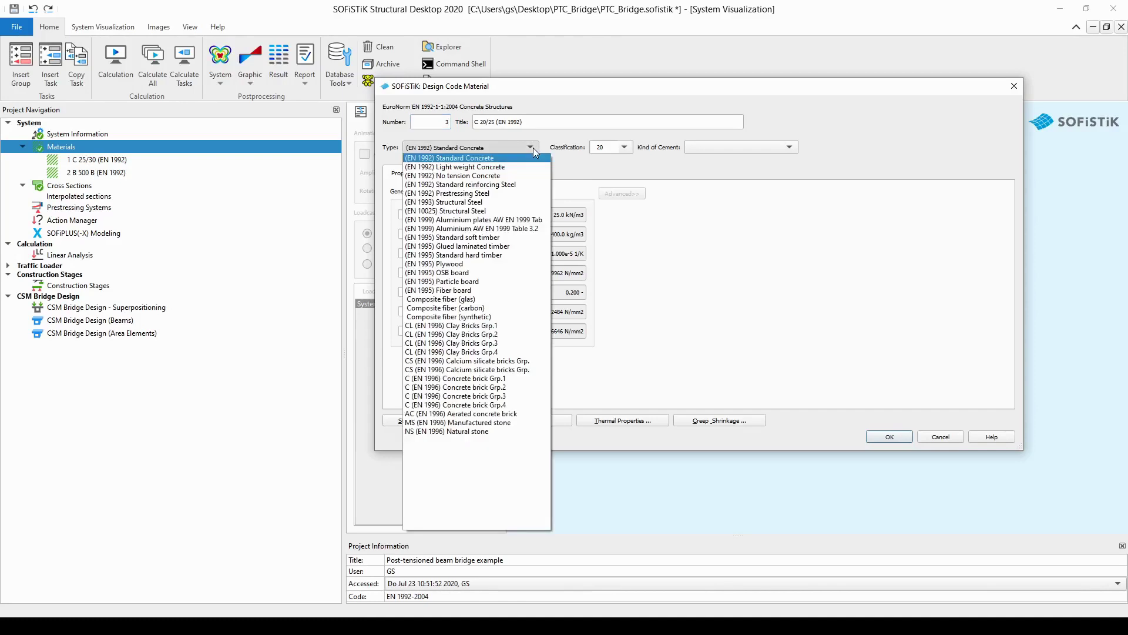
pyautogui.click(520, 186)
pyautogui.click(617, 148)
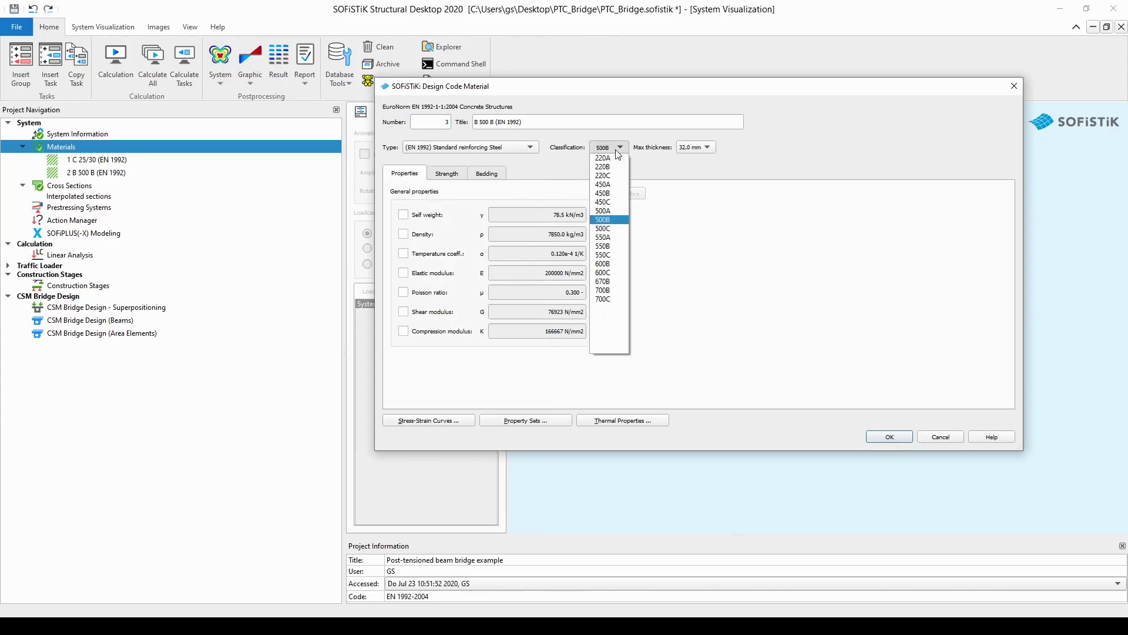
pyautogui.click(619, 221)
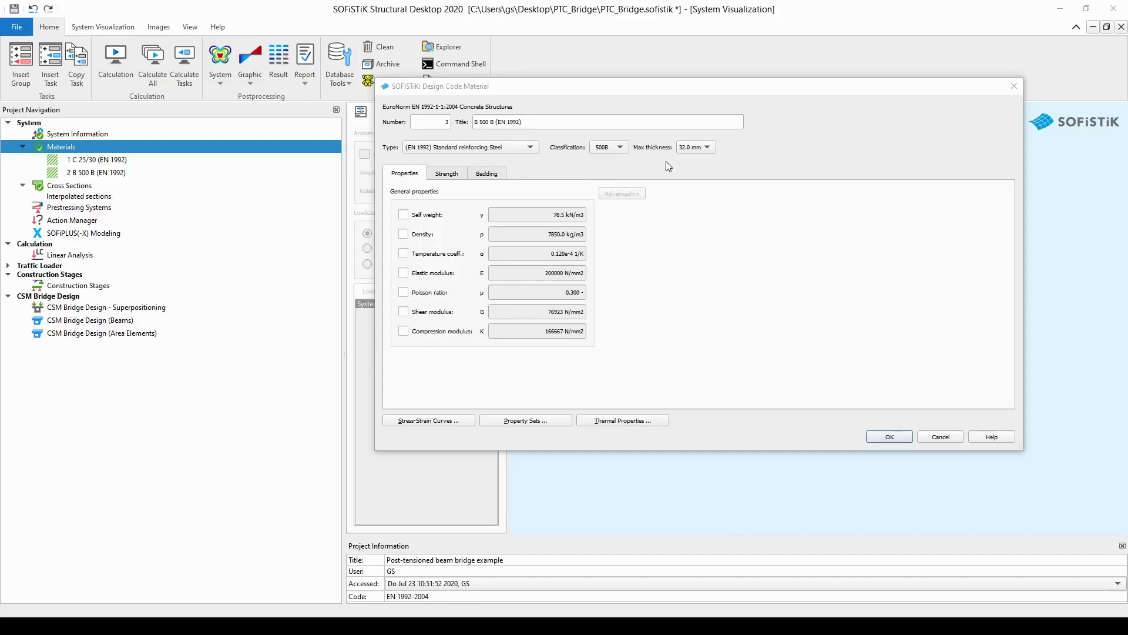
# Step: Extend the new material's title to "B 500 B (EN 1992) stirrup"
pyautogui.click(549, 122)
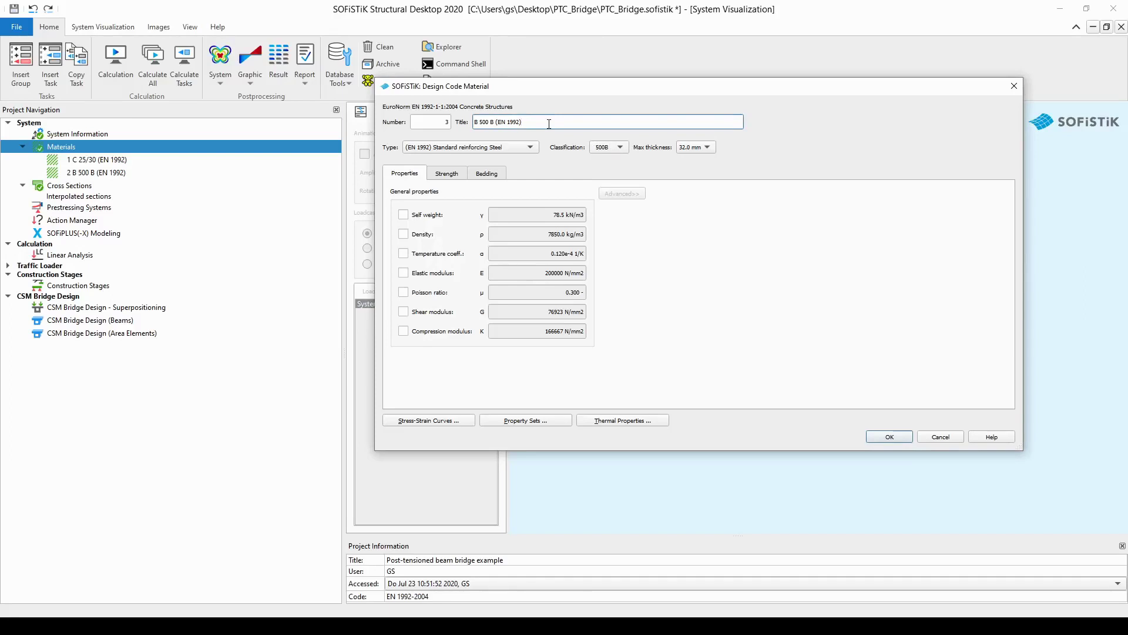
pyautogui.write('stiruu')
pyautogui.press('BackSpace')
pyautogui.write('rup')
# Step: Override the stirrup steel's allowed stress range with 80 MPa in its strength values
pyautogui.click(463, 176)
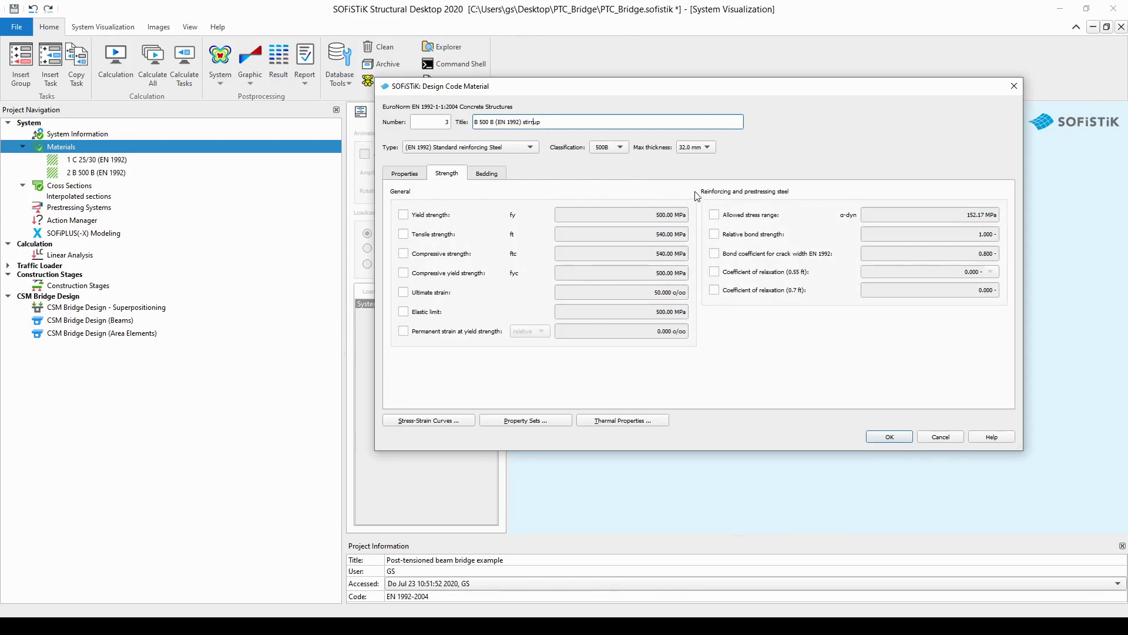
pyautogui.click(714, 215)
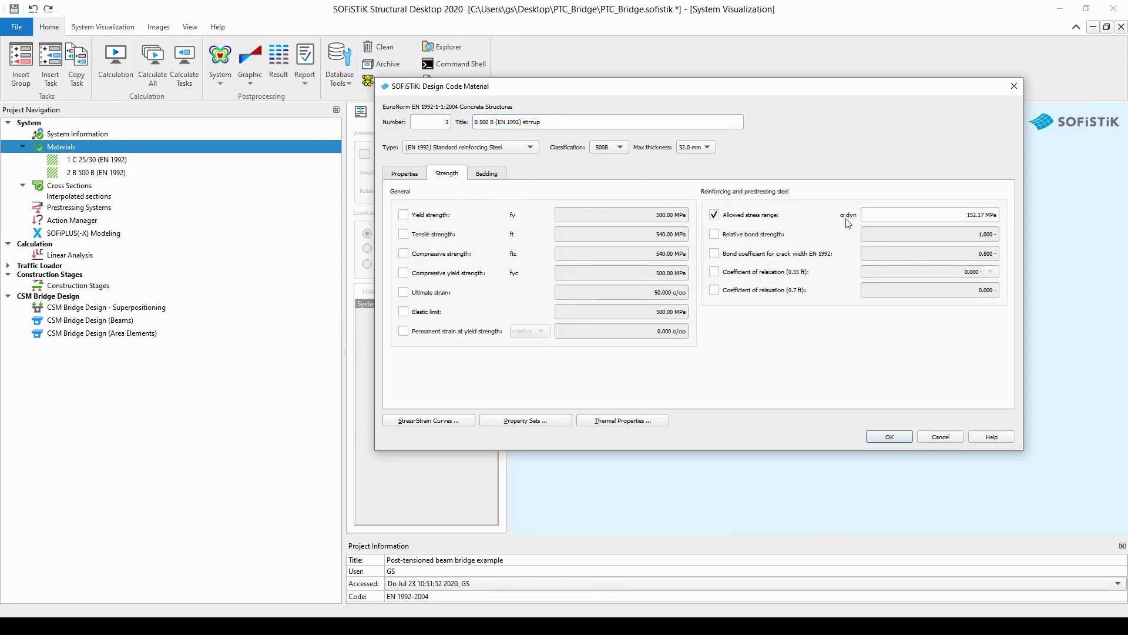
pyautogui.click(899, 215)
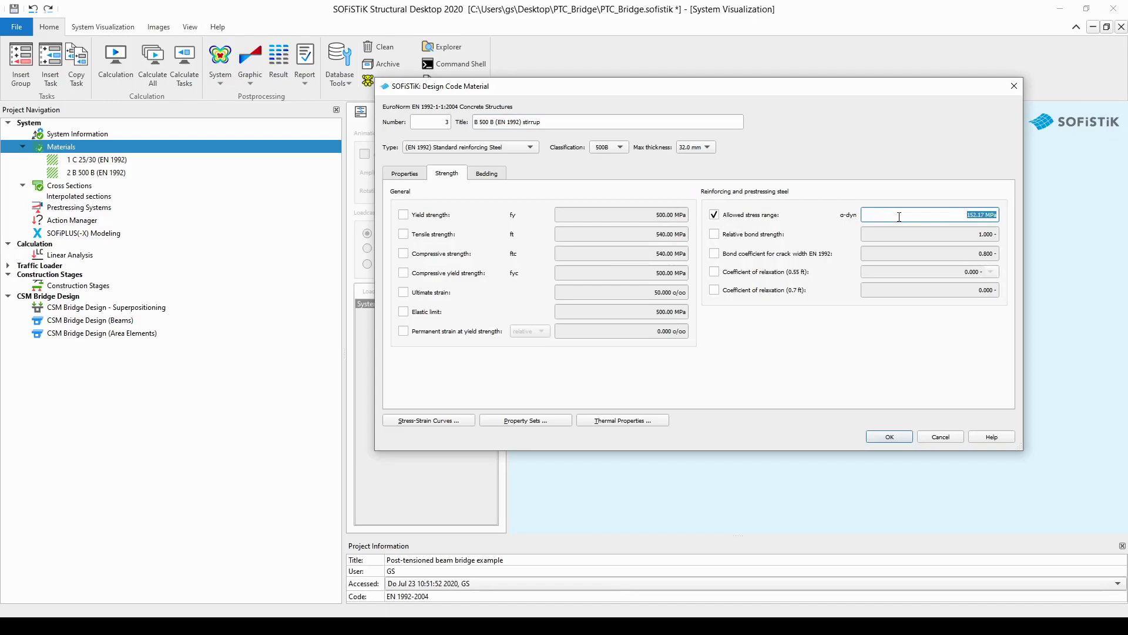
pyautogui.write('80')
pyautogui.press('Tab')
# Step: Examine the stirrup steel's bedding values and its stress-strain curves for ultimate limit state, serviceability limit state and calculatoric values
pyautogui.click(487, 174)
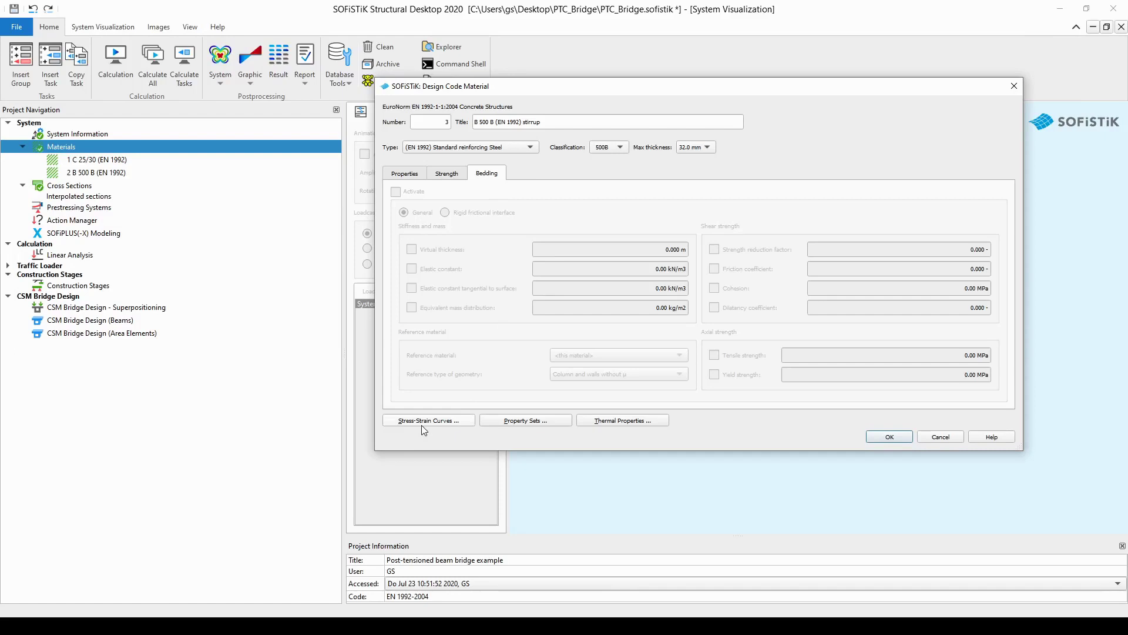
pyautogui.click(457, 419)
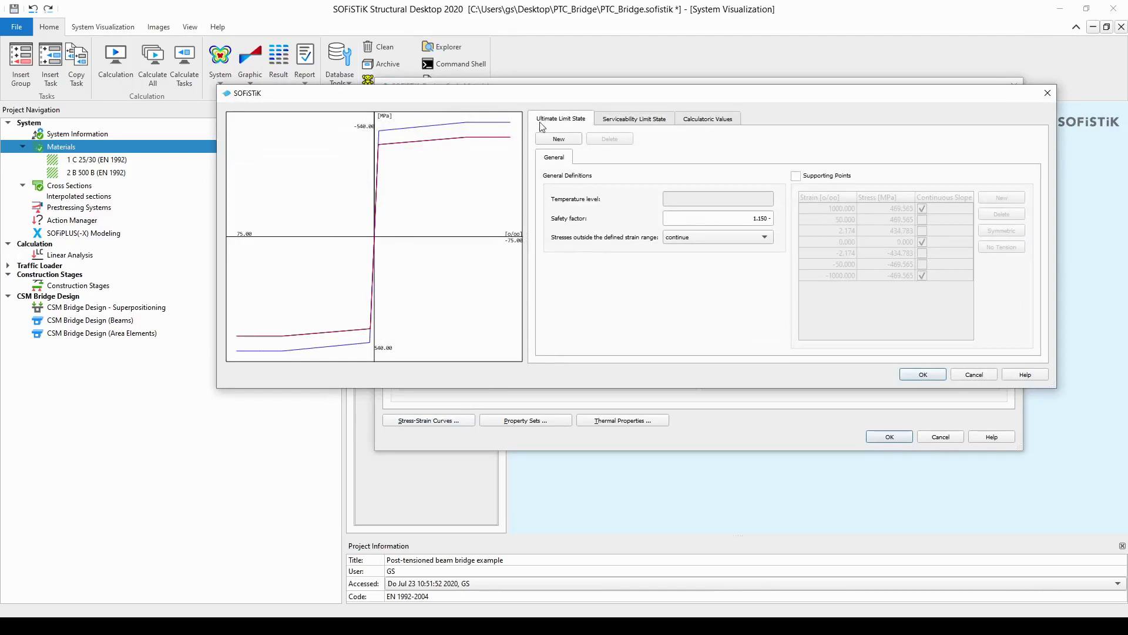
pyautogui.click(606, 119)
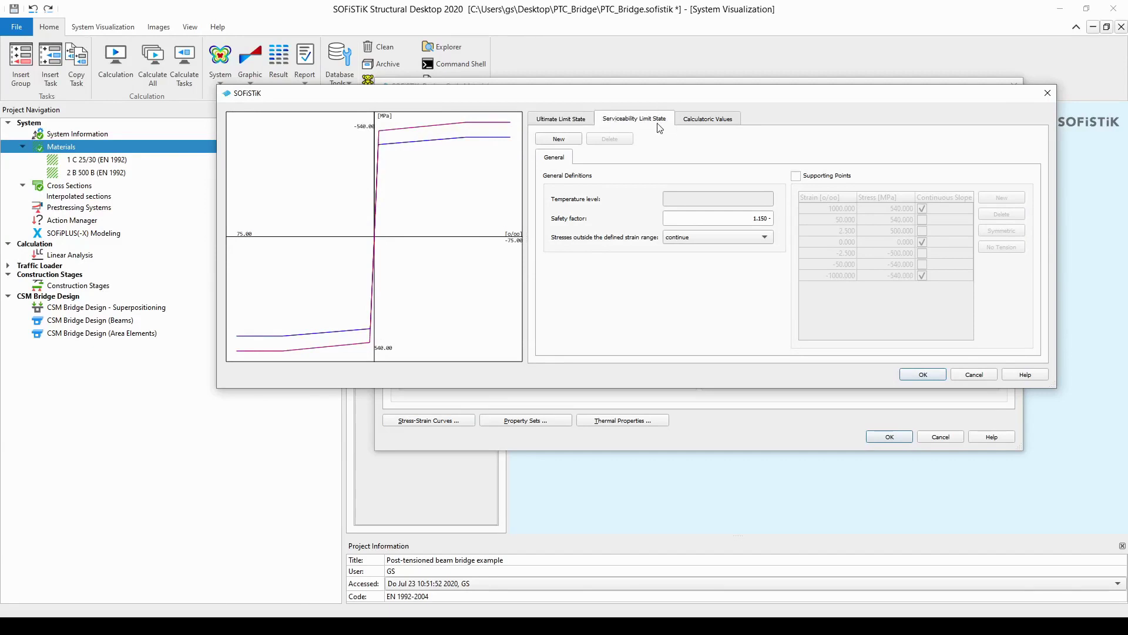
pyautogui.click(680, 123)
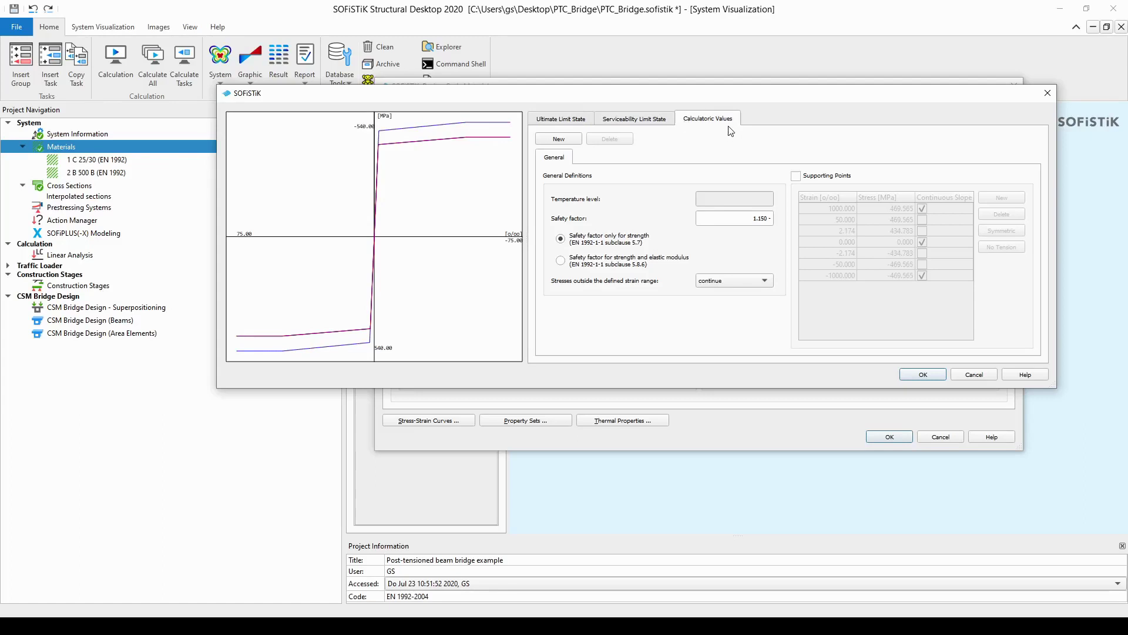
pyautogui.click(580, 120)
pyautogui.click(610, 120)
pyautogui.click(679, 120)
pyautogui.click(651, 120)
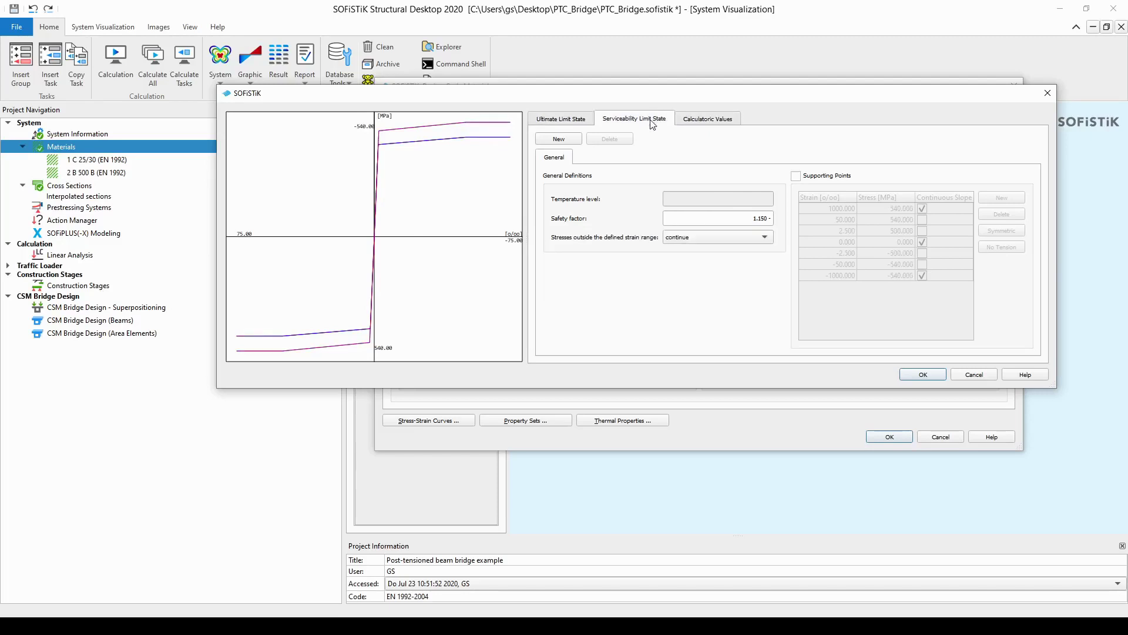
pyautogui.click(587, 123)
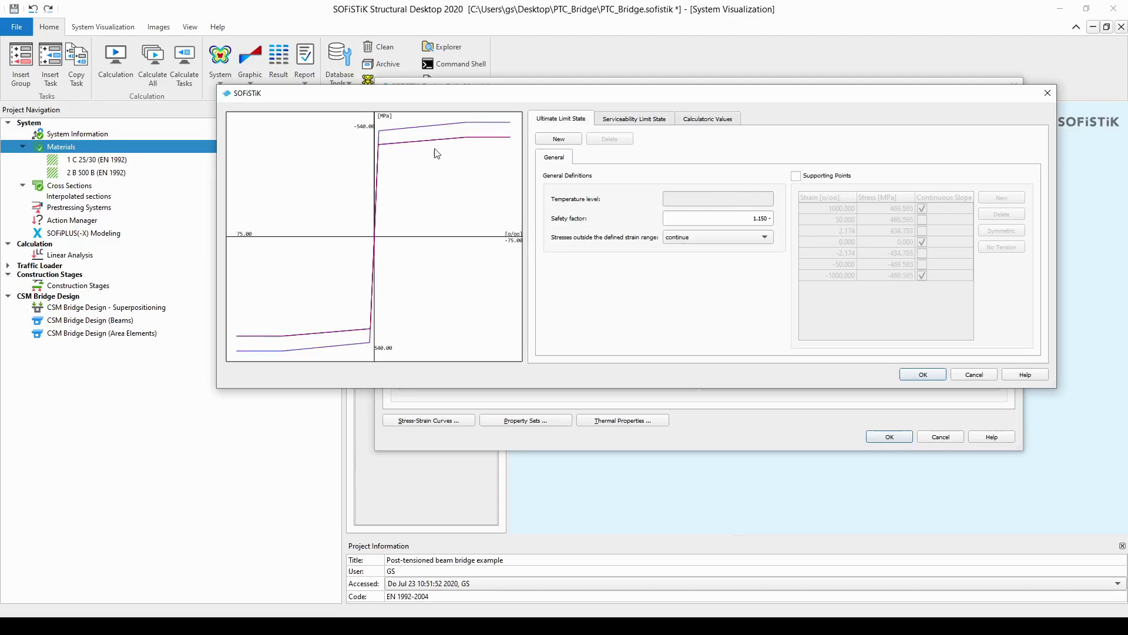
pyautogui.click(627, 122)
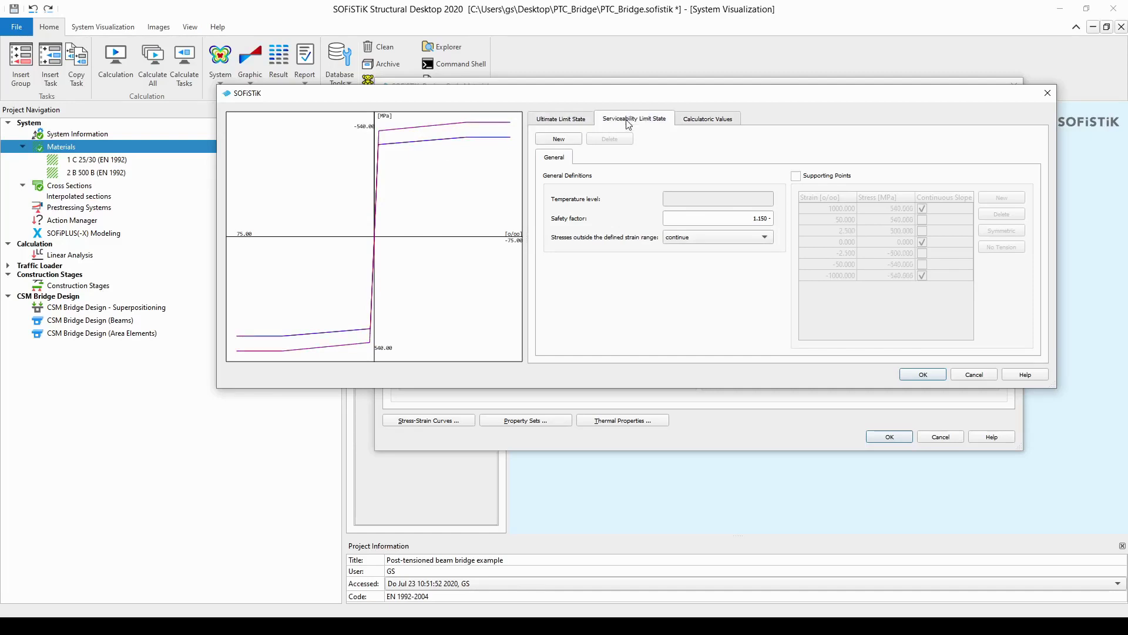
pyautogui.click(696, 124)
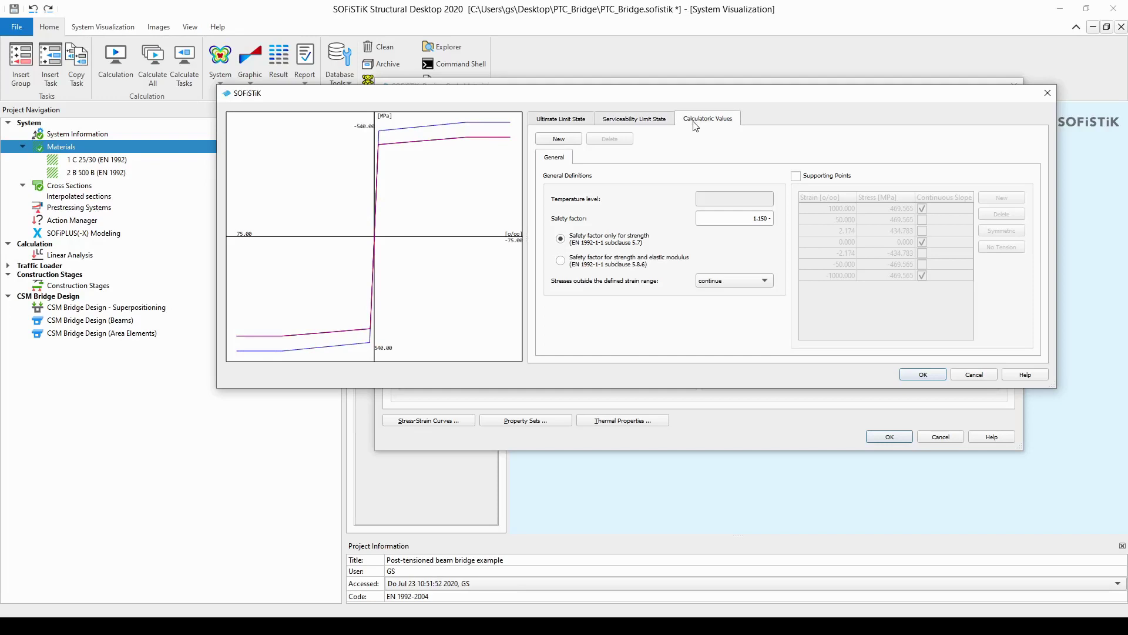
pyautogui.click(662, 124)
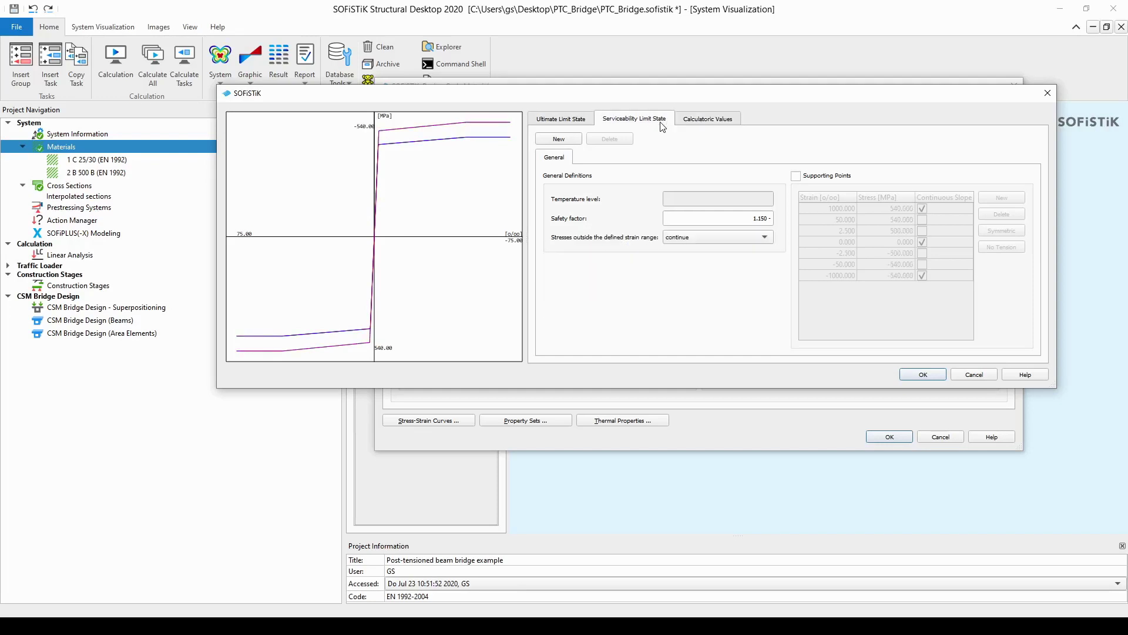
pyautogui.click(585, 121)
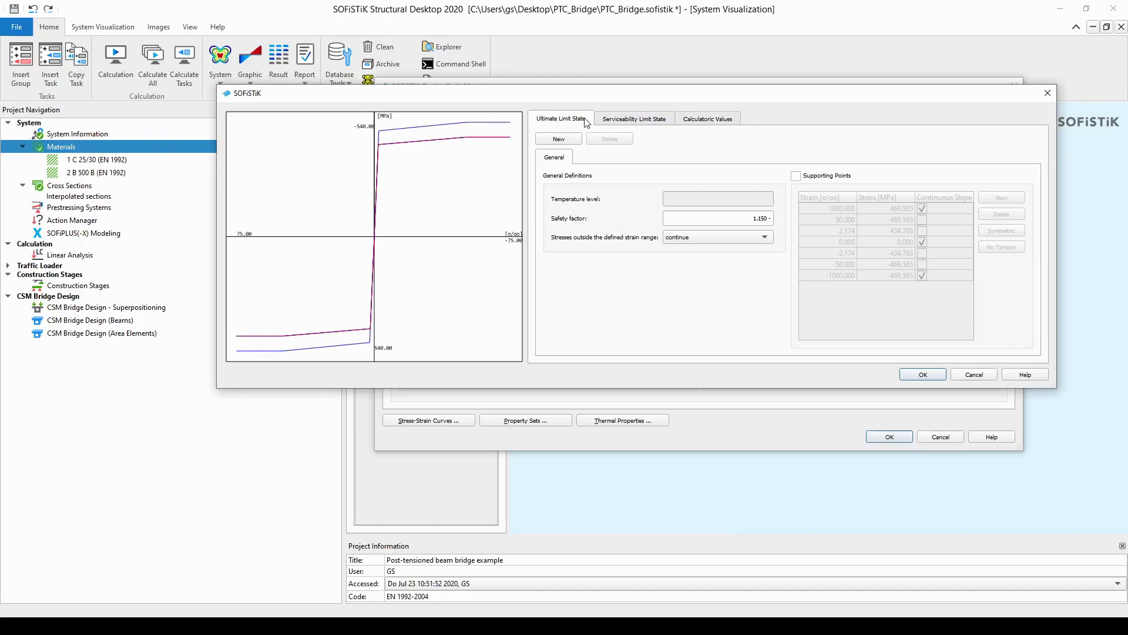
# Step: Enable the supporting points of the stirrup steel's ultimate limit state stress-strain curve for editing and disable them again
pyautogui.click(797, 176)
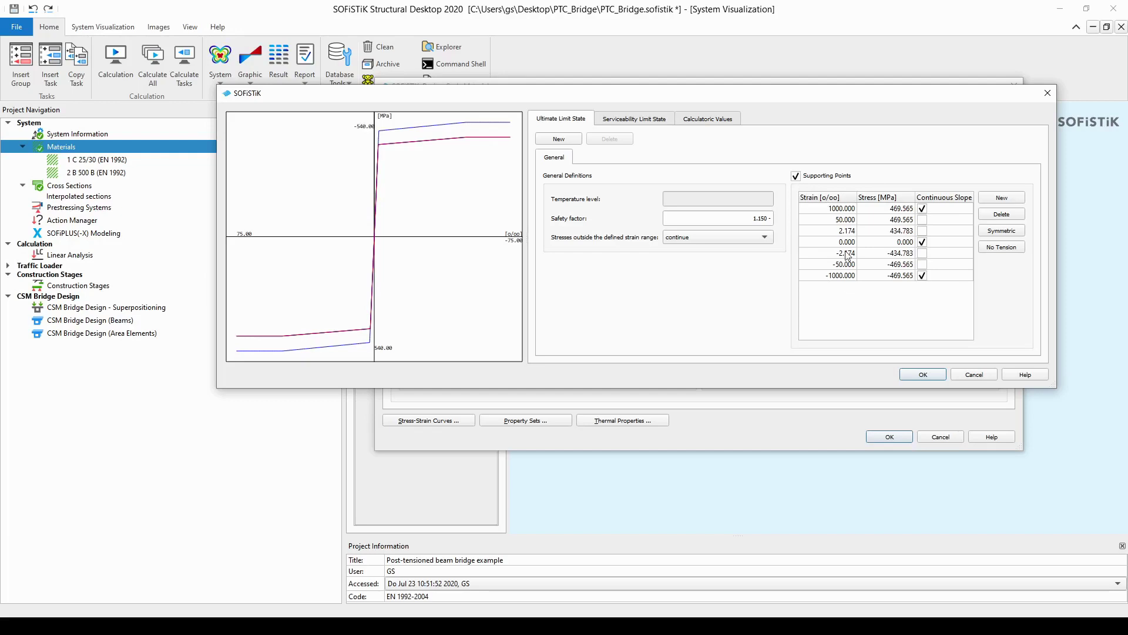
pyautogui.click(844, 222)
pyautogui.click(887, 223)
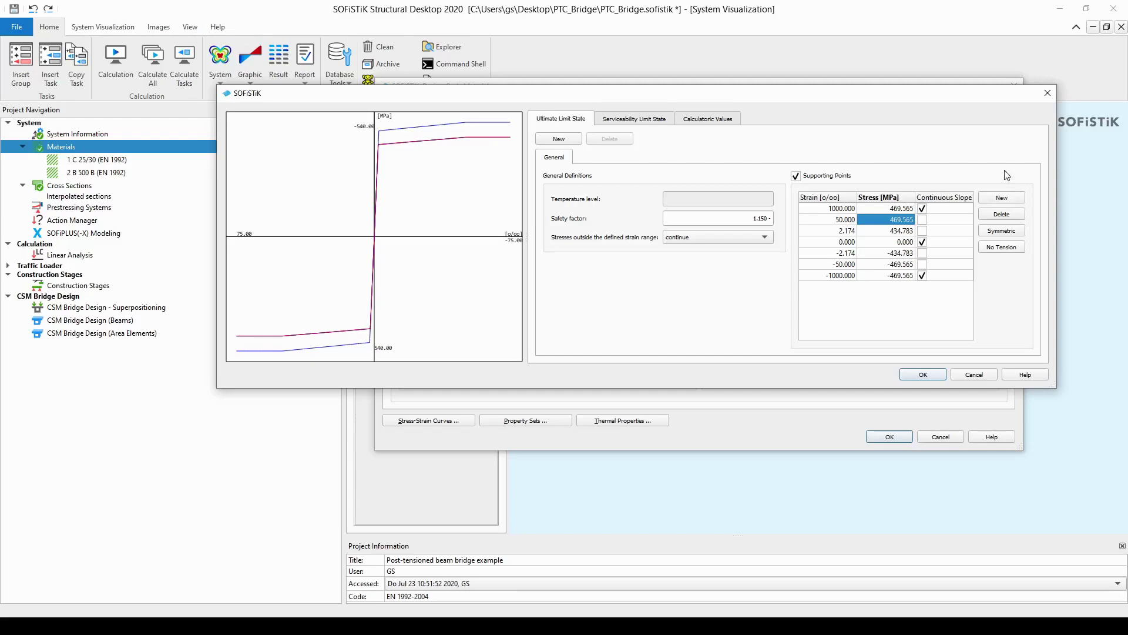
pyautogui.click(795, 177)
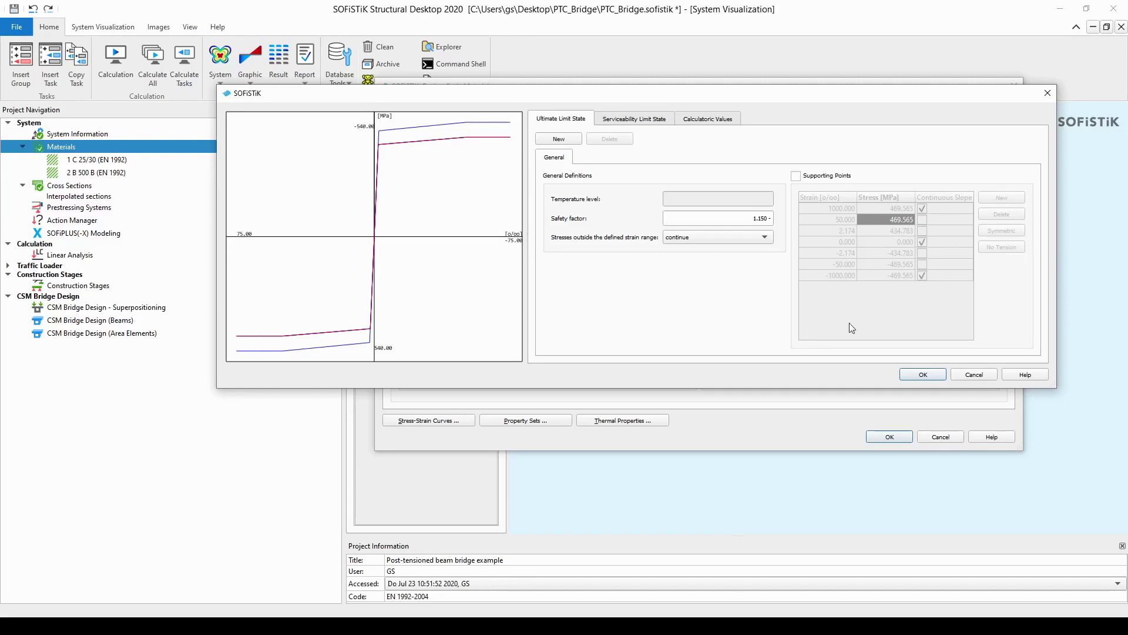
# Step: Accept the stress-strain curves and finish creating the stirrup steel as material 3
pyautogui.click(923, 375)
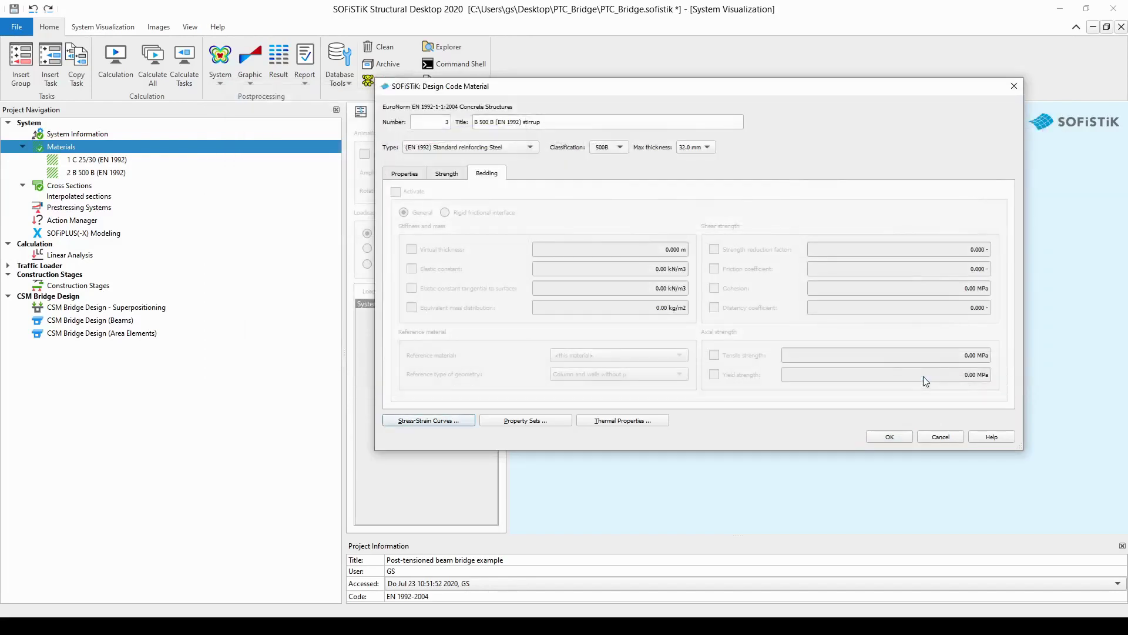
pyautogui.click(890, 438)
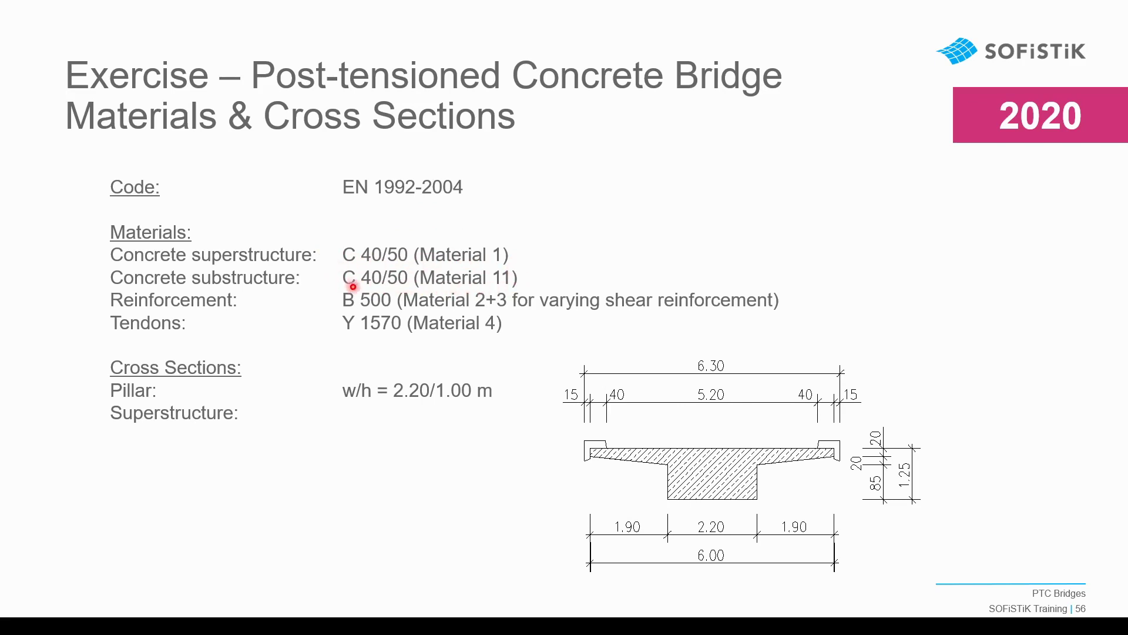
# Step: Switch back to SOFiSTiK Structural Desktop and set the classification of concrete material 1 to 40
pyautogui.hotkey('alt', 'Tab')
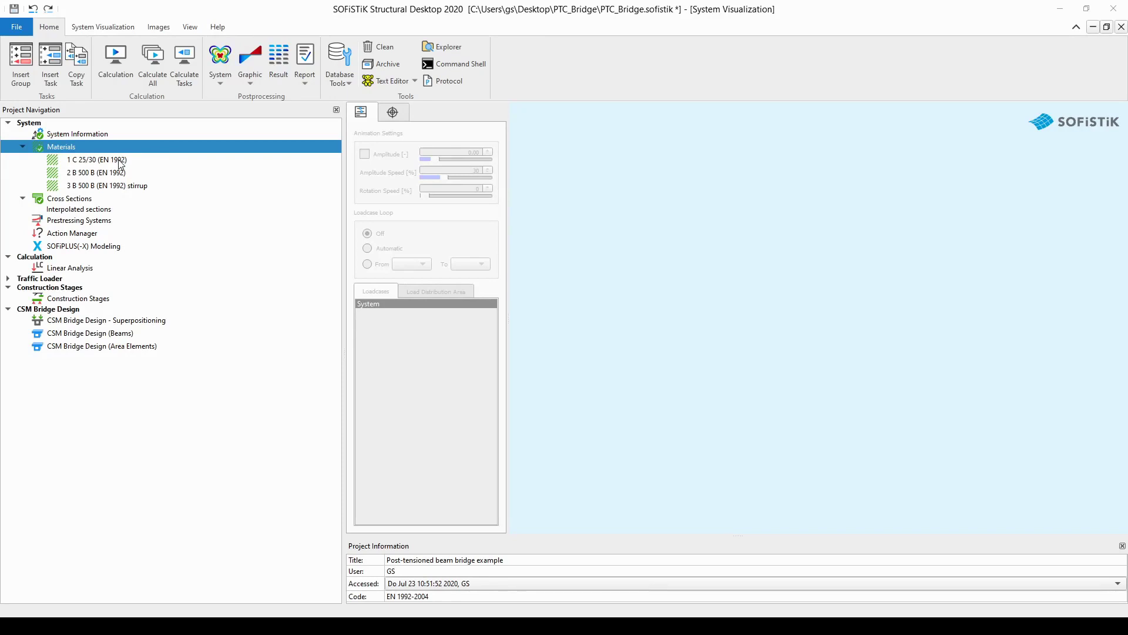
pyautogui.doubleClick(118, 160)
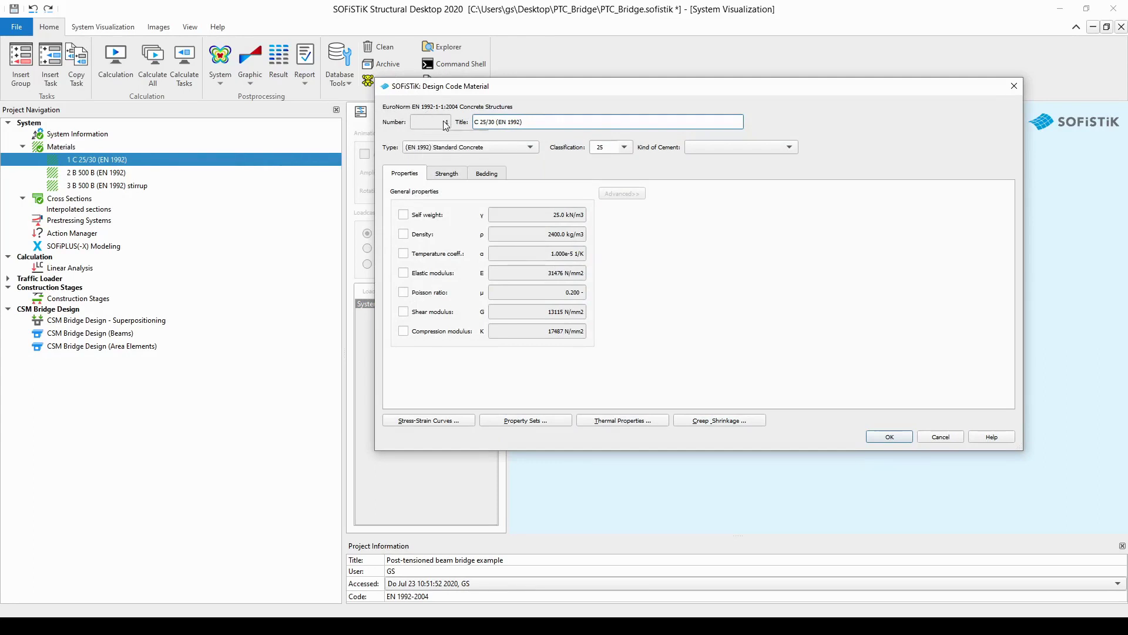
pyautogui.click(627, 149)
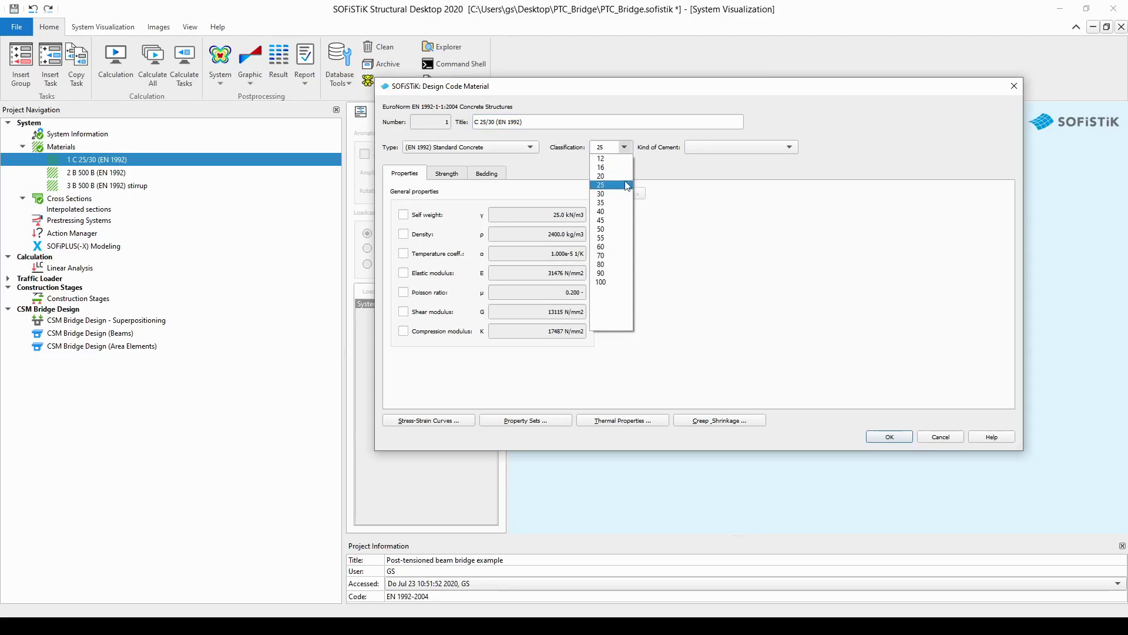
pyautogui.click(621, 212)
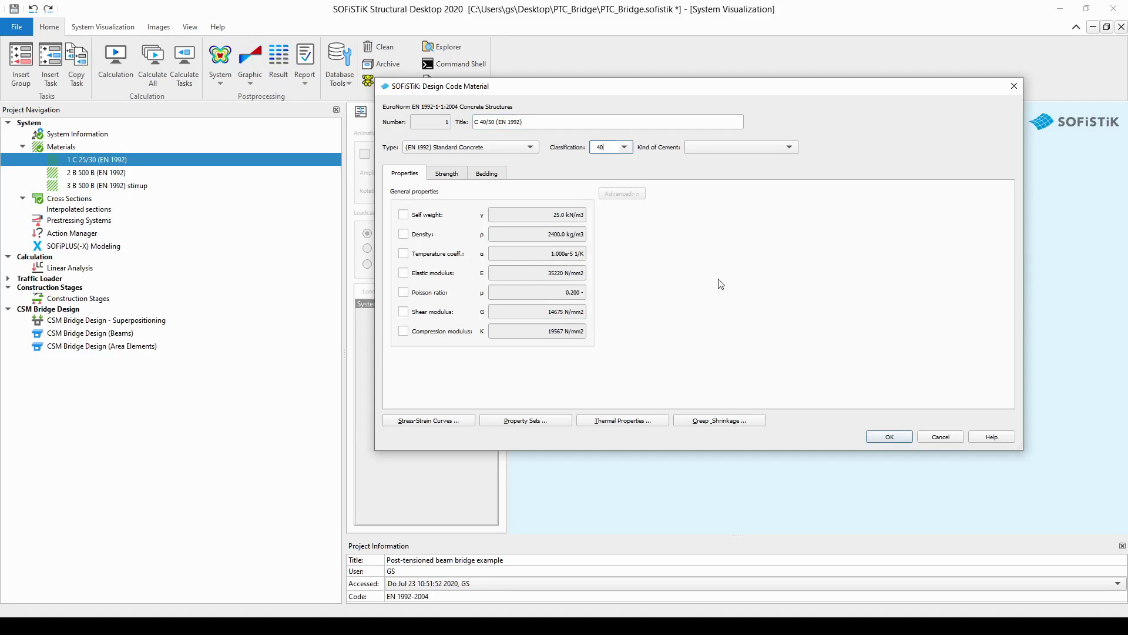
pyautogui.click(891, 437)
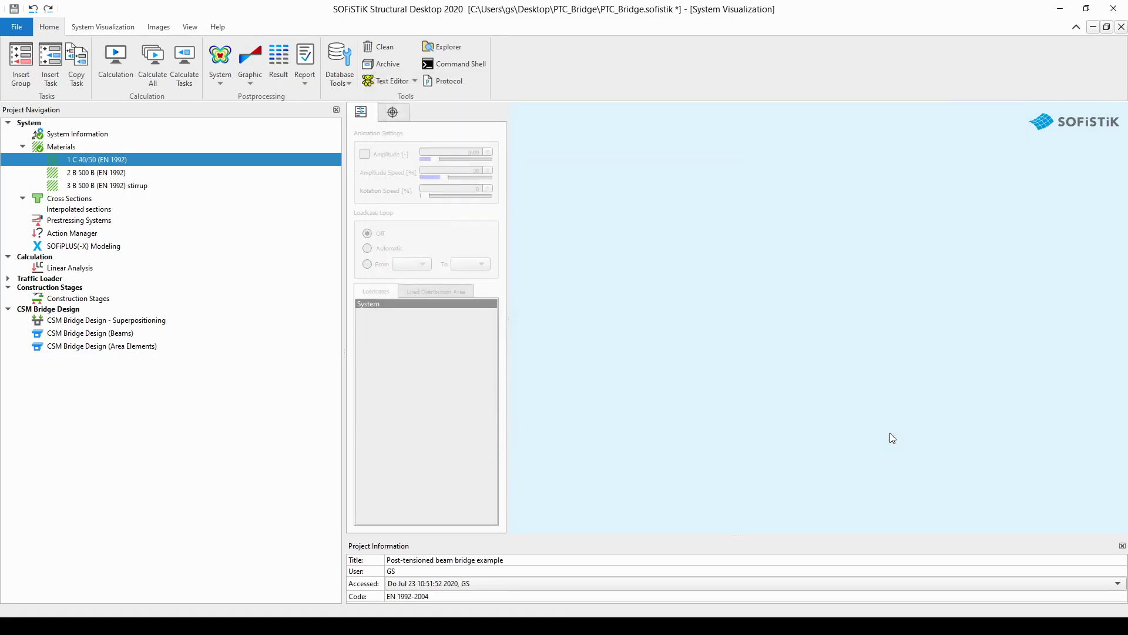
# Step: Clone the superstructure concrete, material 1, as material number 11 for the substructure
pyautogui.rightClick(137, 165)
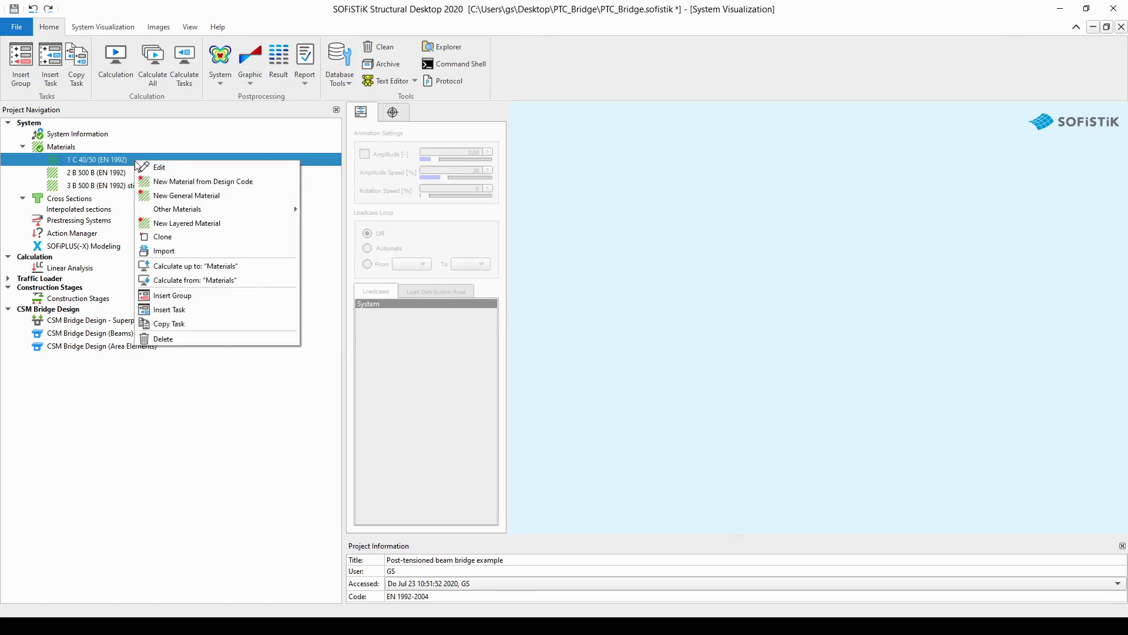
pyautogui.click(197, 241)
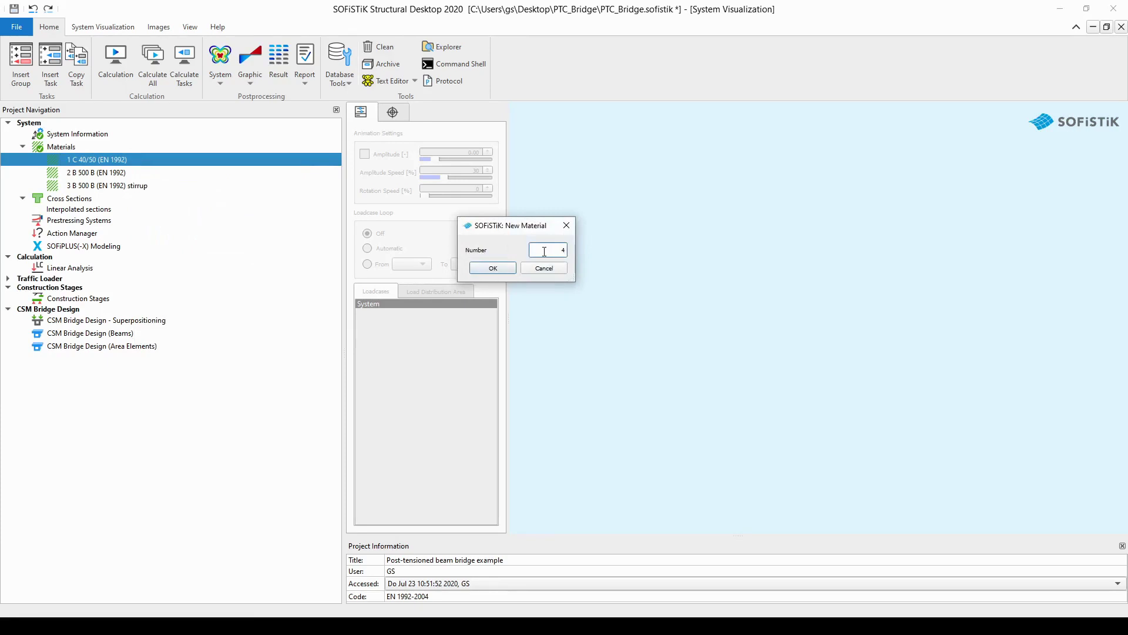
pyautogui.doubleClick(563, 250)
pyautogui.click(503, 271)
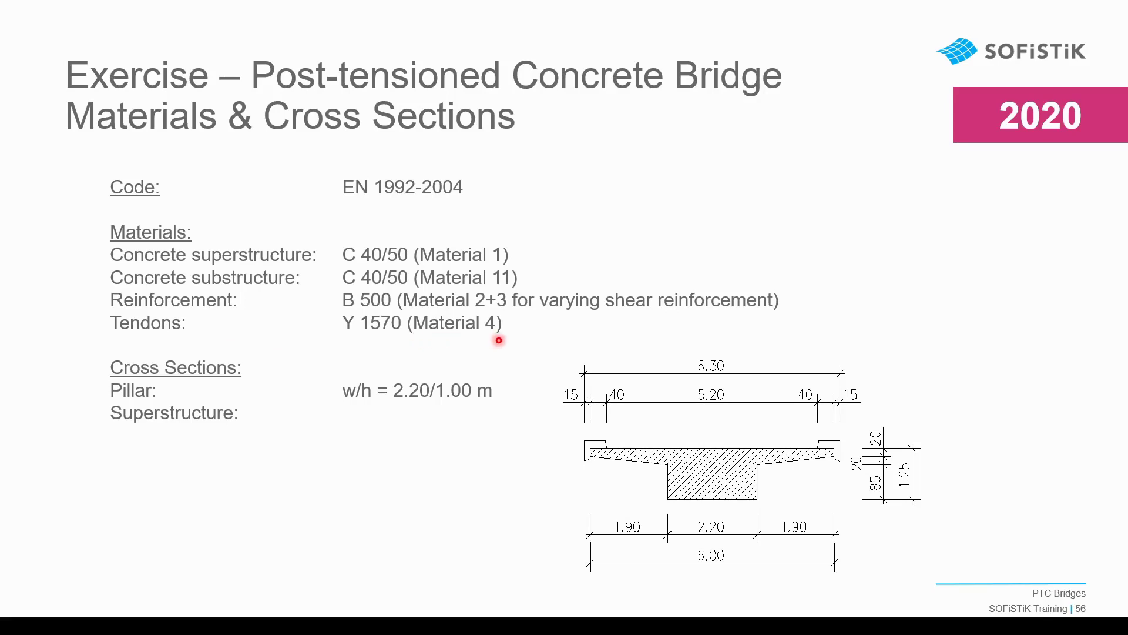
# Step: Back in SOFiSTiK Structural Desktop, add design code material 4 as EN 1992 prestressing steel with classification 1570C and save the project
pyautogui.hotkey('alt', 'Tab')
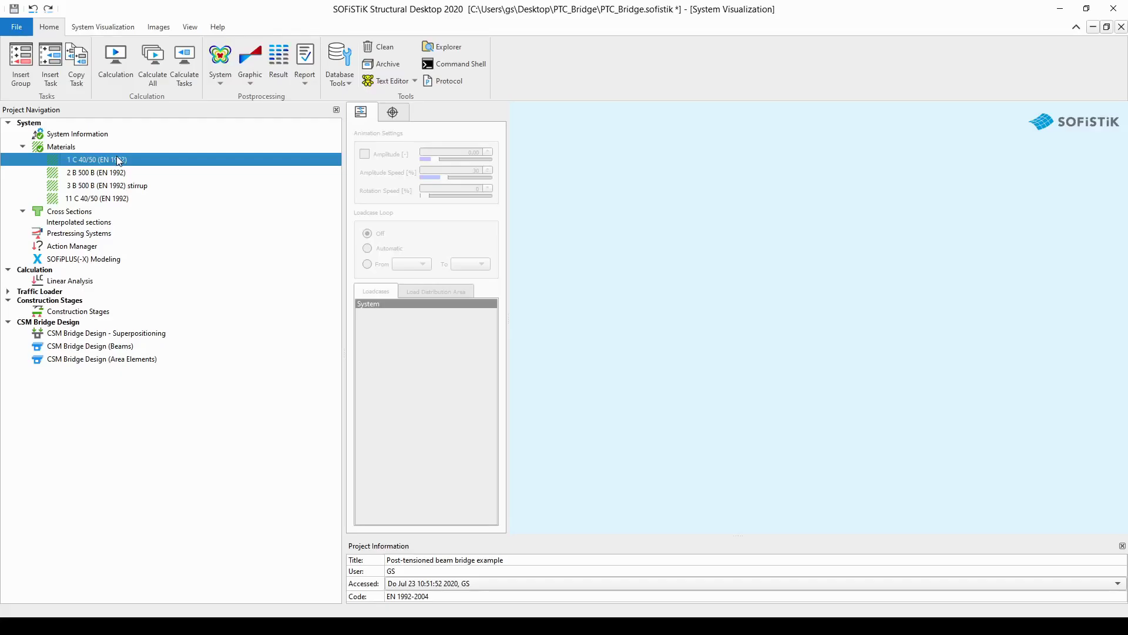
pyautogui.rightClick(79, 146)
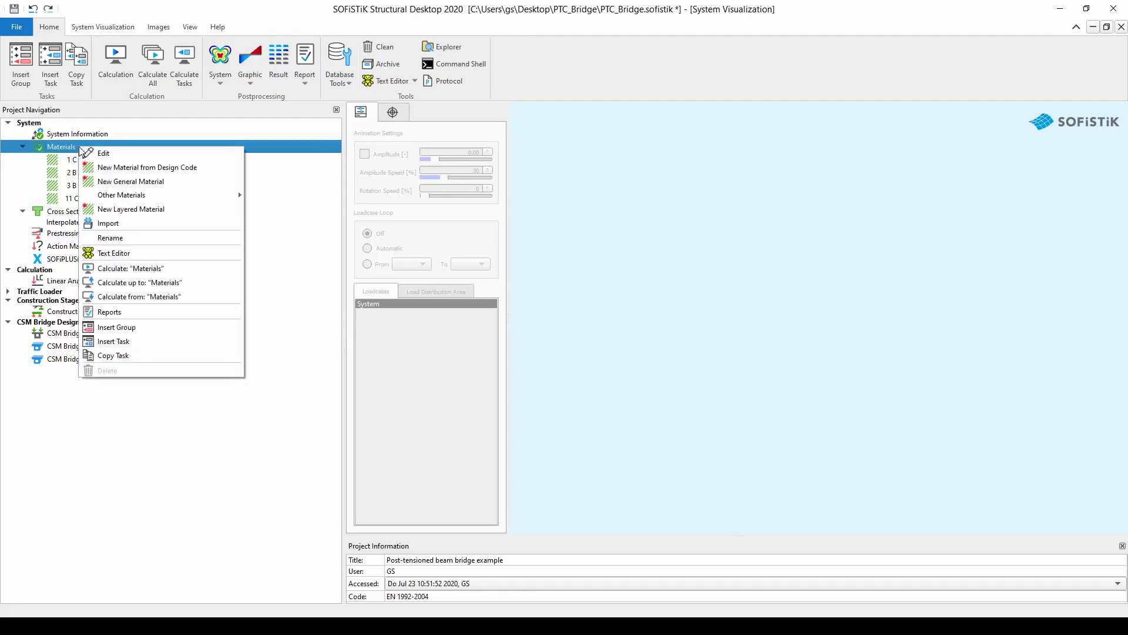
pyautogui.click(215, 170)
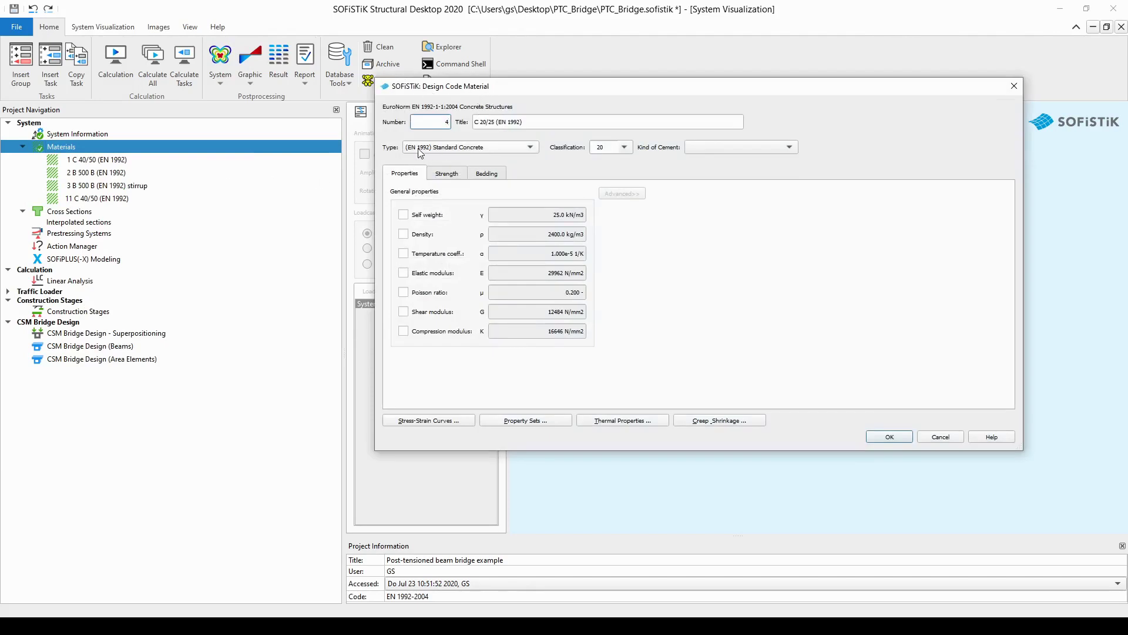
pyautogui.click(453, 149)
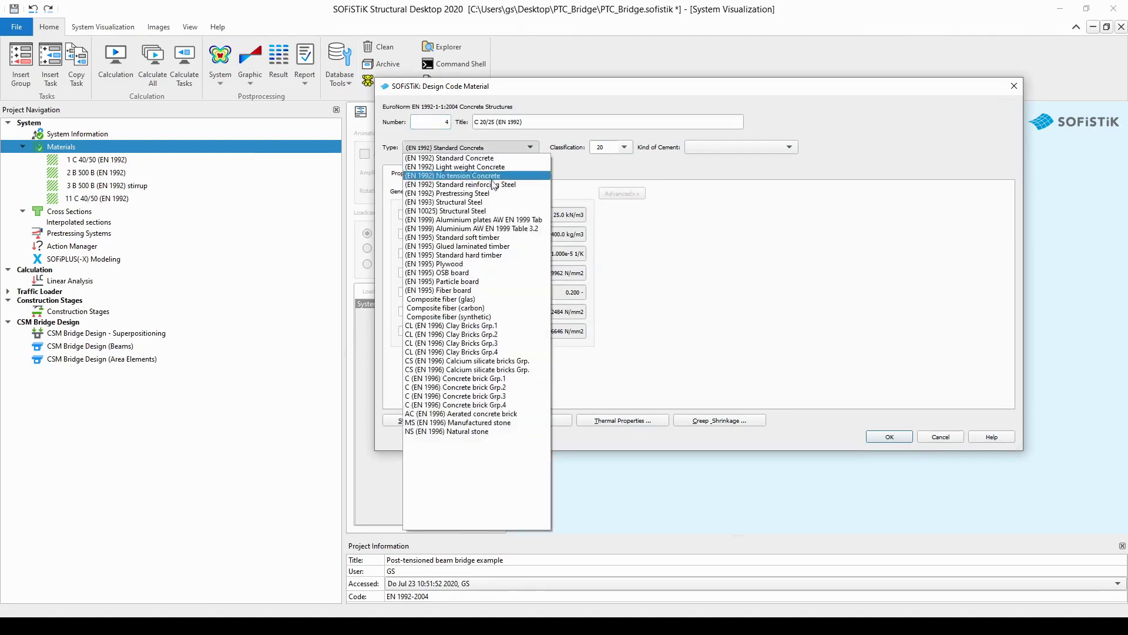
pyautogui.click(510, 194)
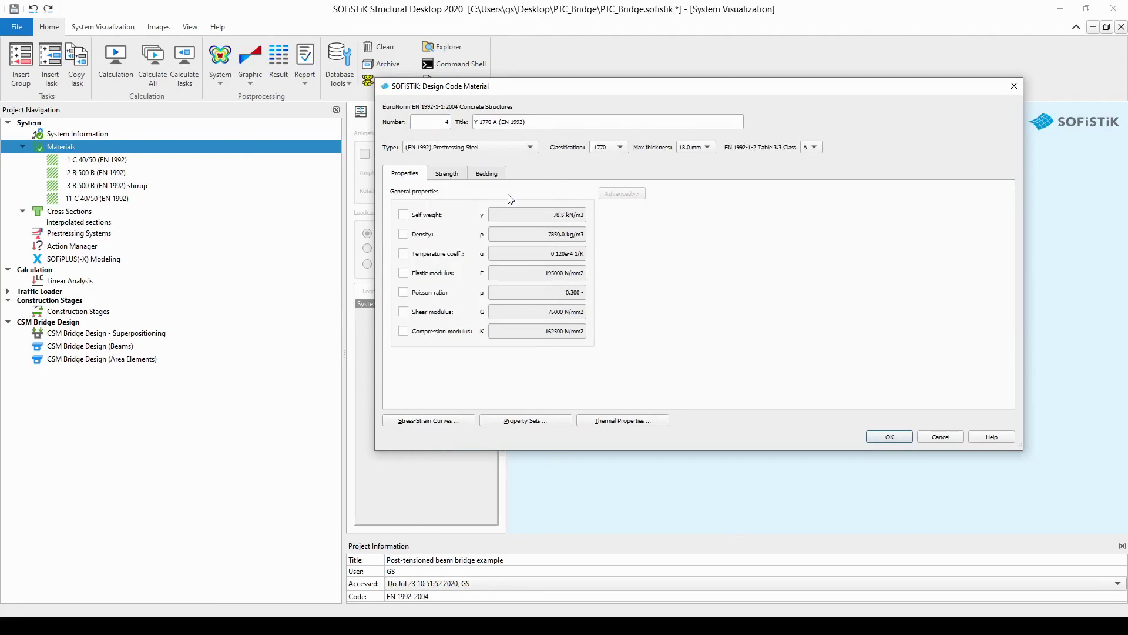
pyautogui.click(623, 150)
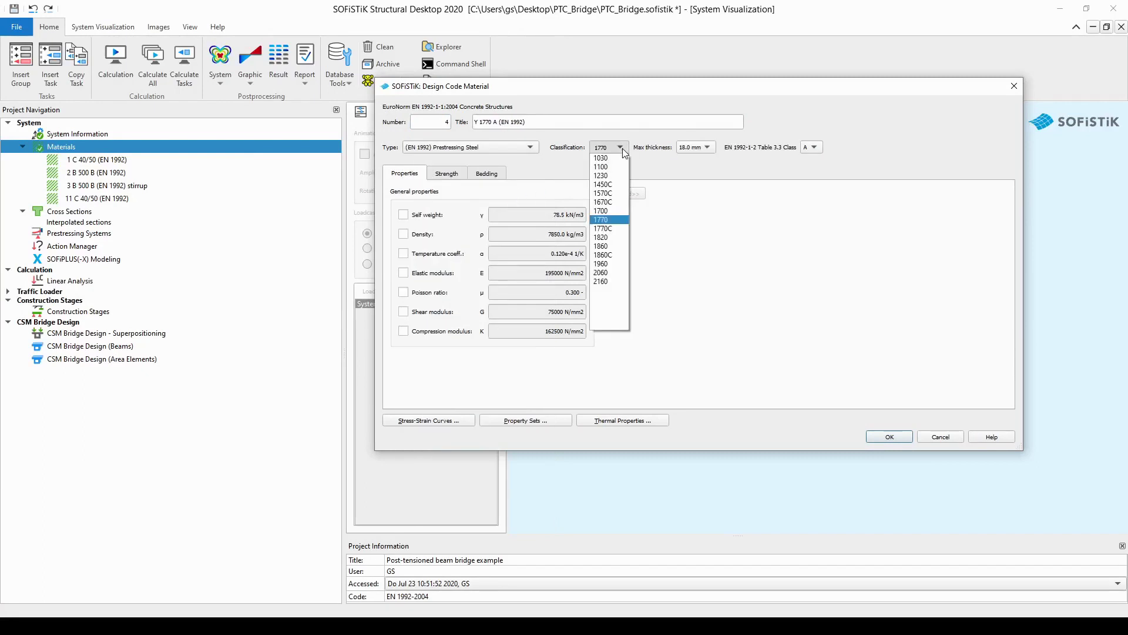
pyautogui.click(621, 193)
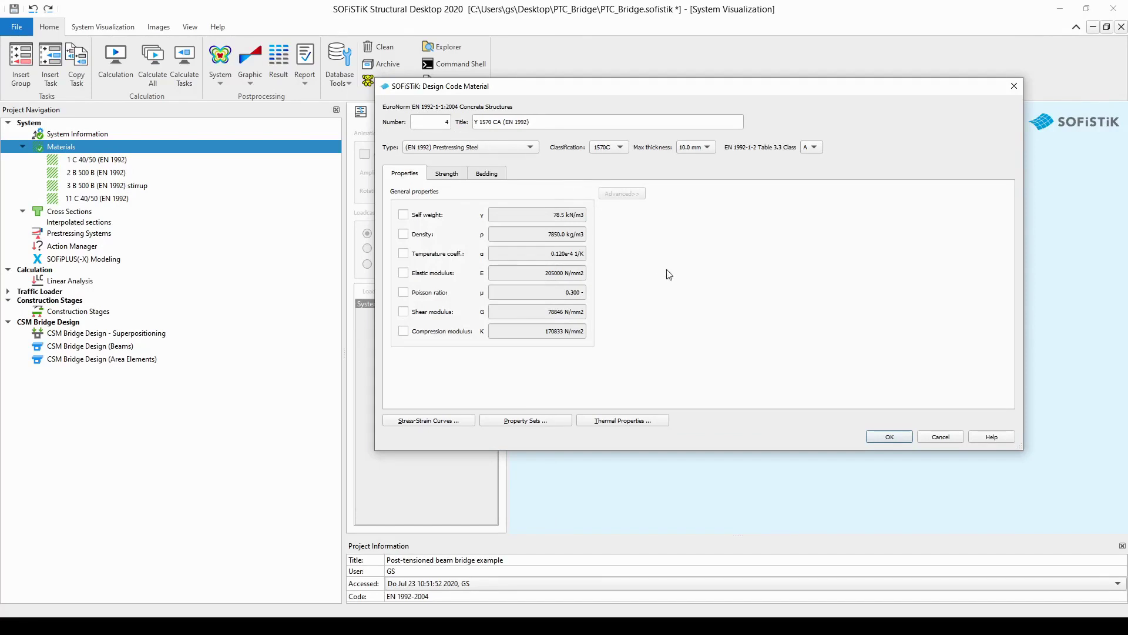
pyautogui.click(886, 438)
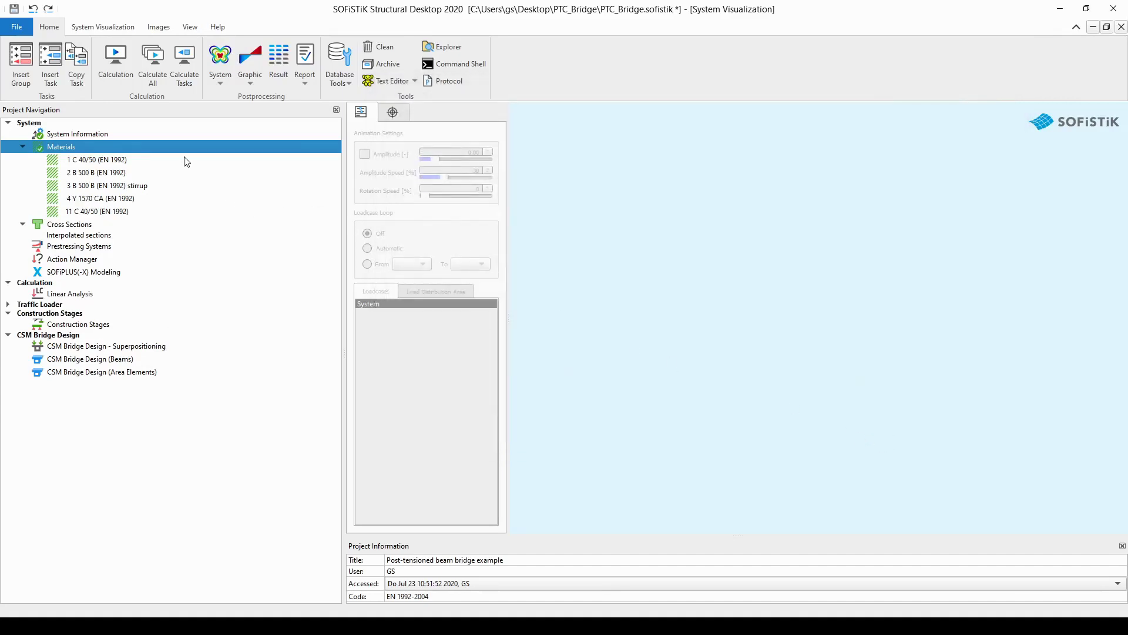
pyautogui.click(14, 10)
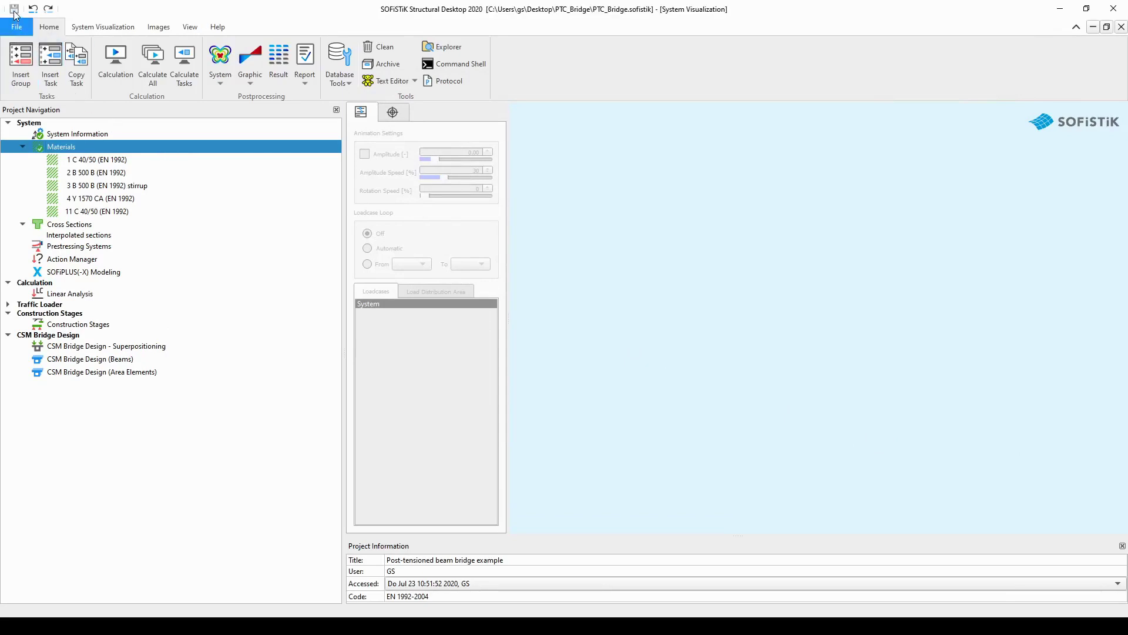
# Step: Try activating bedding for concrete material 1 with its elastic constant and tangential elastic constant overridden, and discard the changes
pyautogui.click(141, 163)
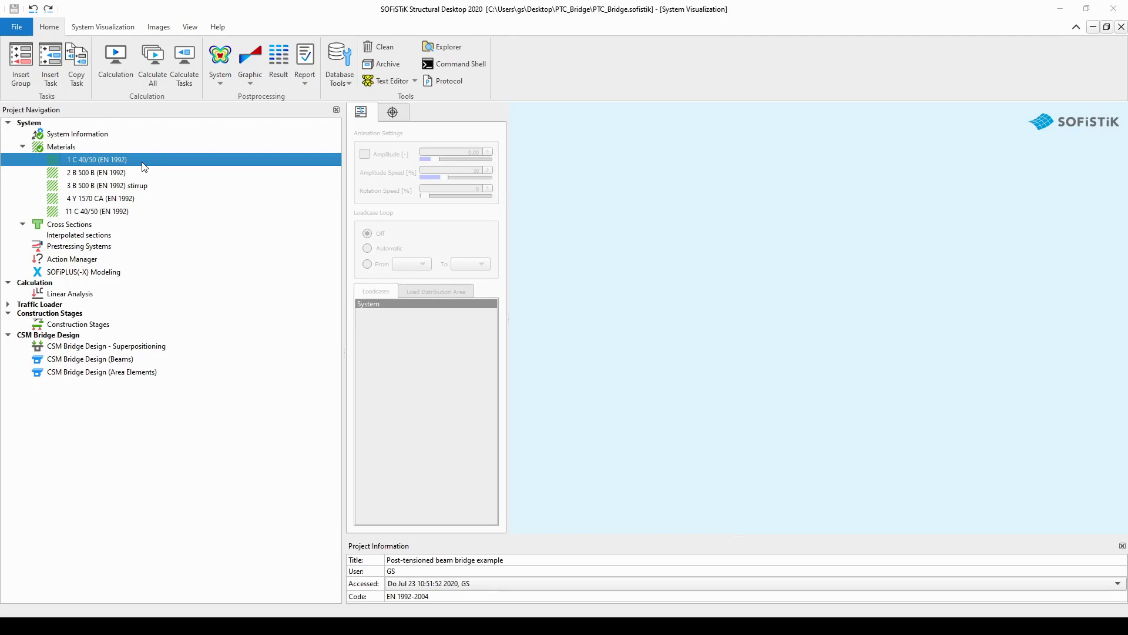
pyautogui.doubleClick(144, 167)
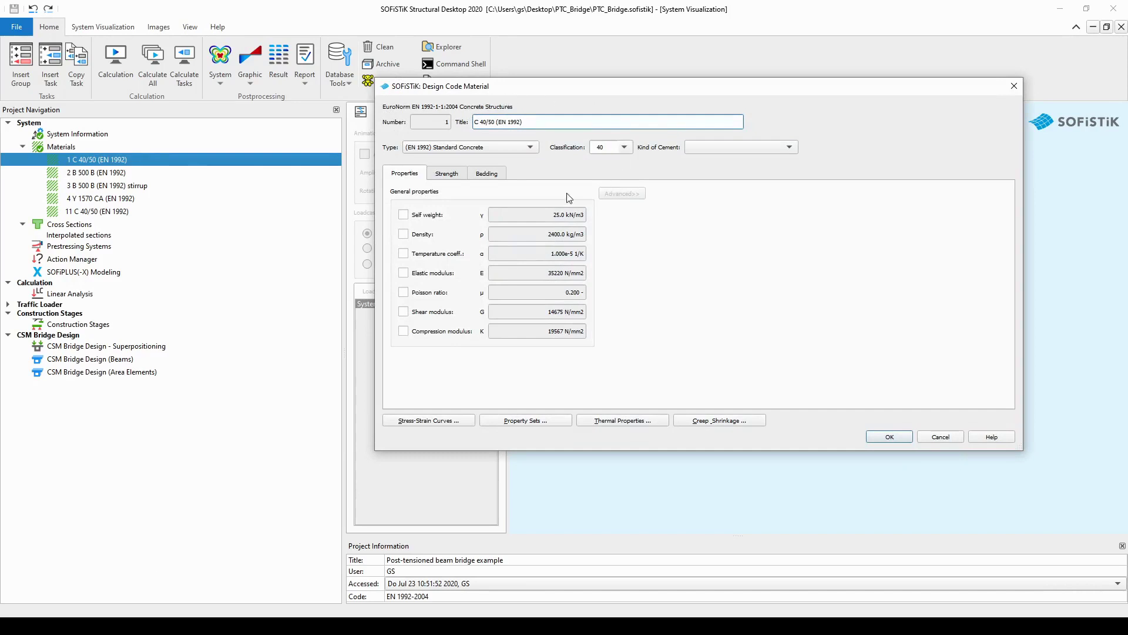
pyautogui.click(495, 176)
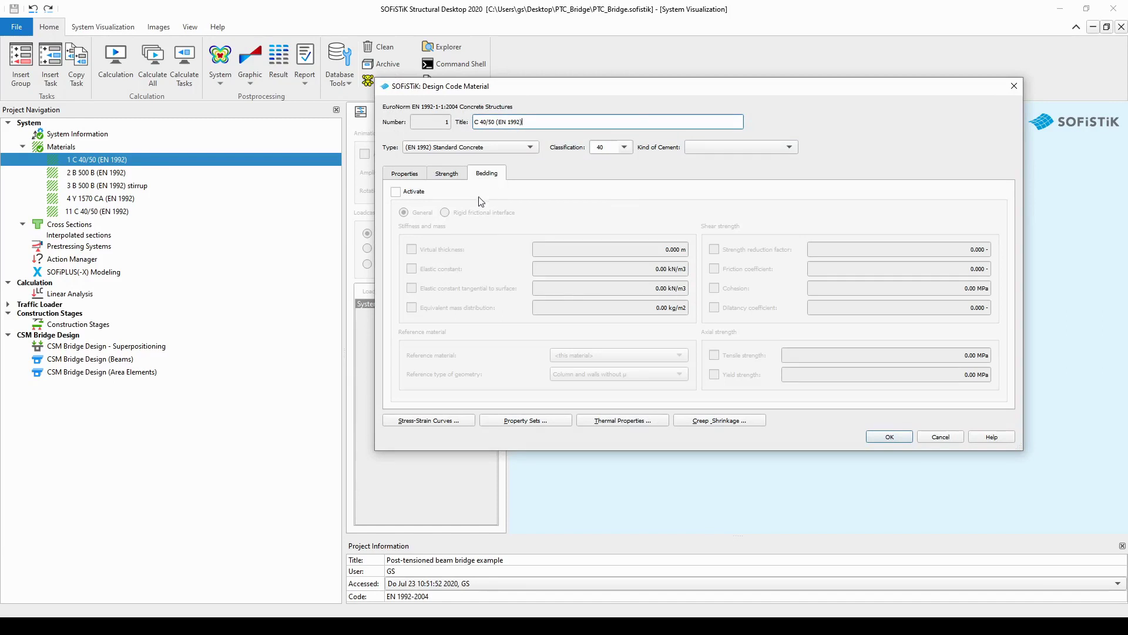
pyautogui.click(396, 192)
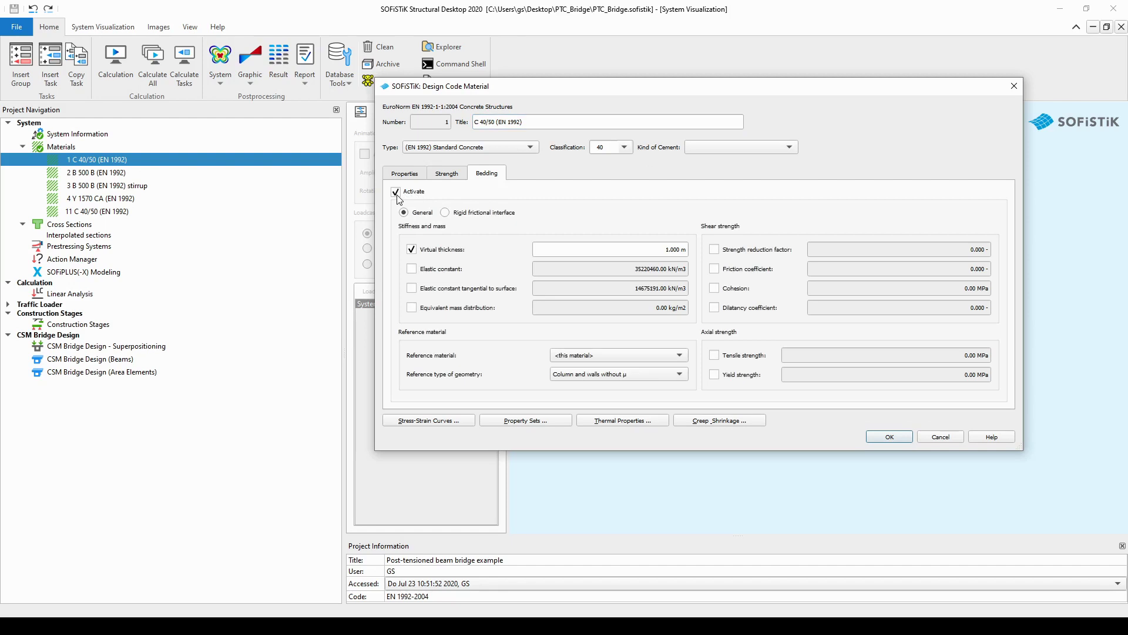
pyautogui.click(412, 270)
pyautogui.click(412, 289)
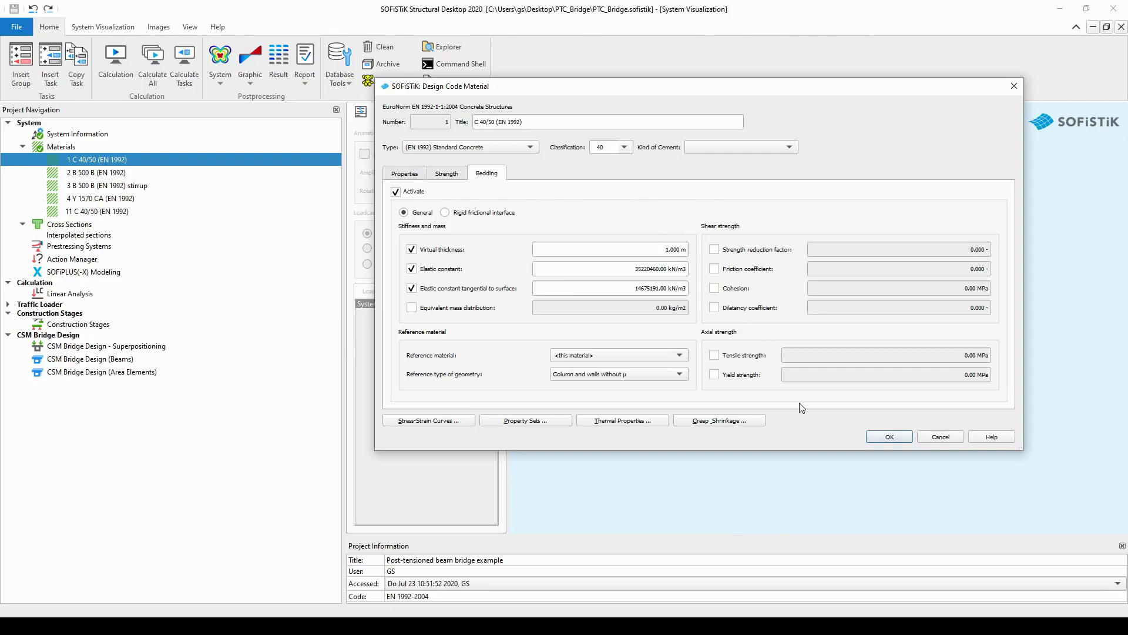
pyautogui.click(942, 437)
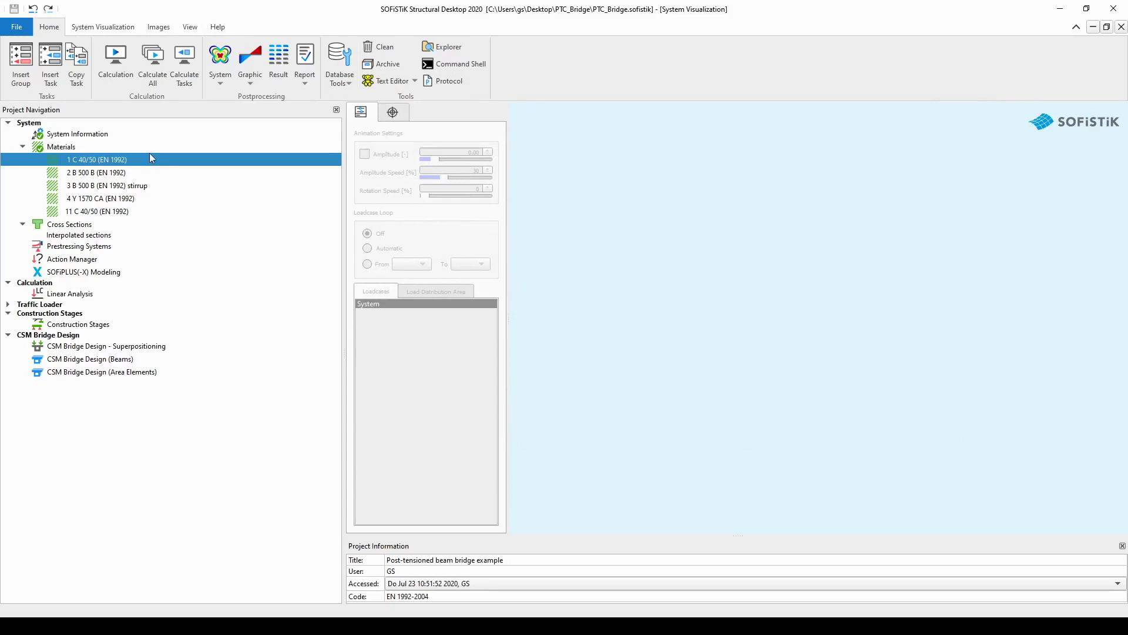
# Step: Calculate the Materials task on its own
pyautogui.click(84, 149)
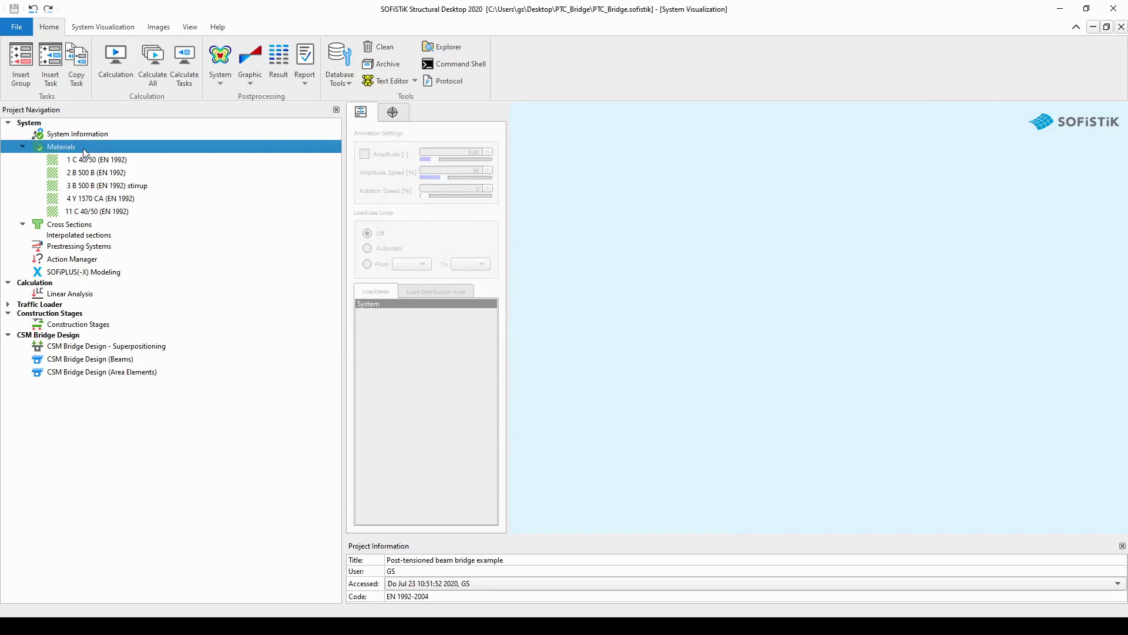
pyautogui.rightClick(84, 152)
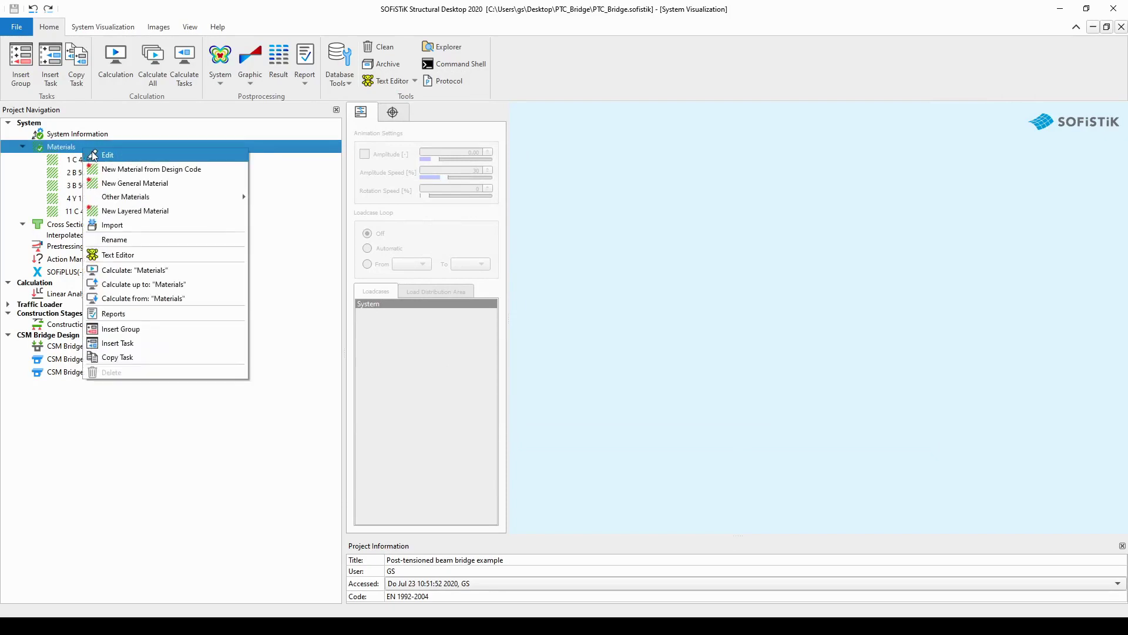
pyautogui.click(184, 276)
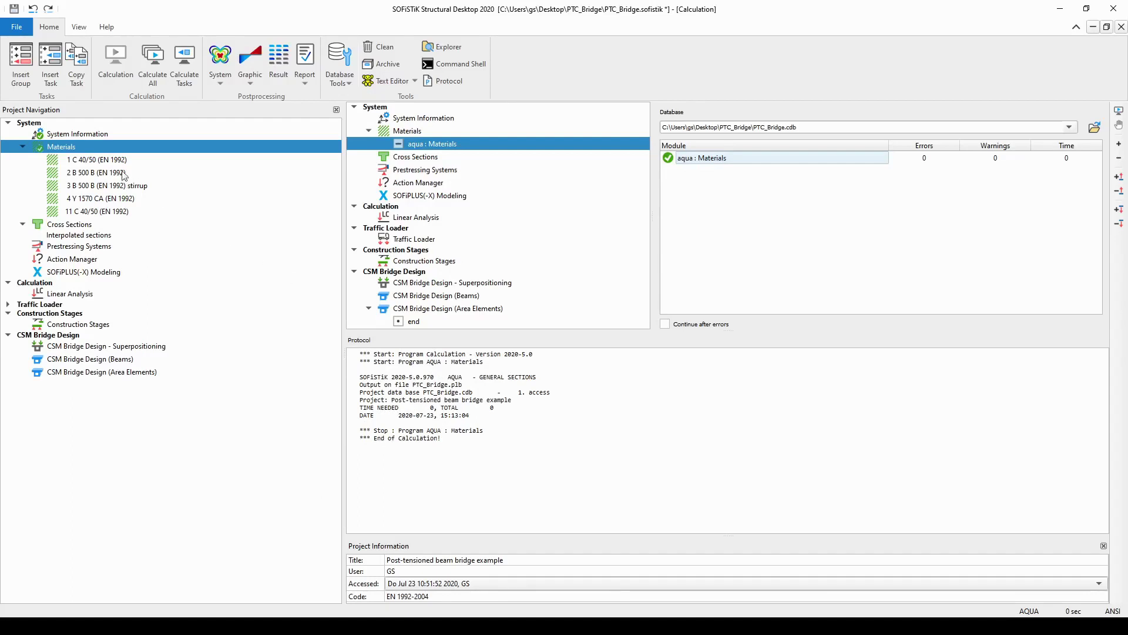
# Step: Open the report of the Materials task and look through the design code parameters and material tables
pyautogui.rightClick(92, 152)
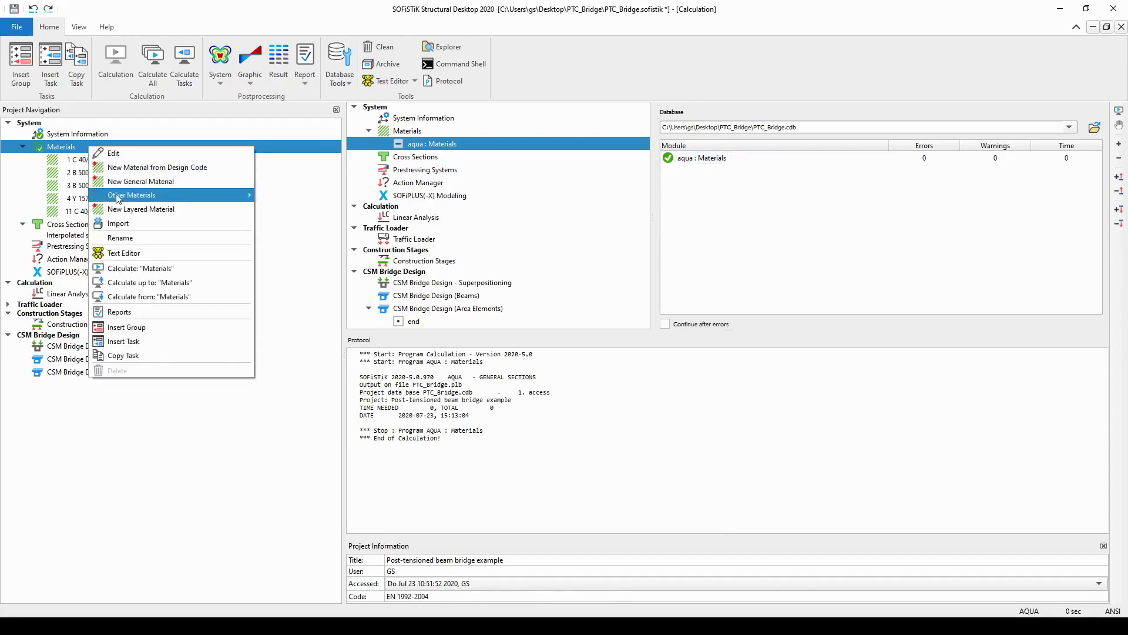
pyautogui.click(164, 316)
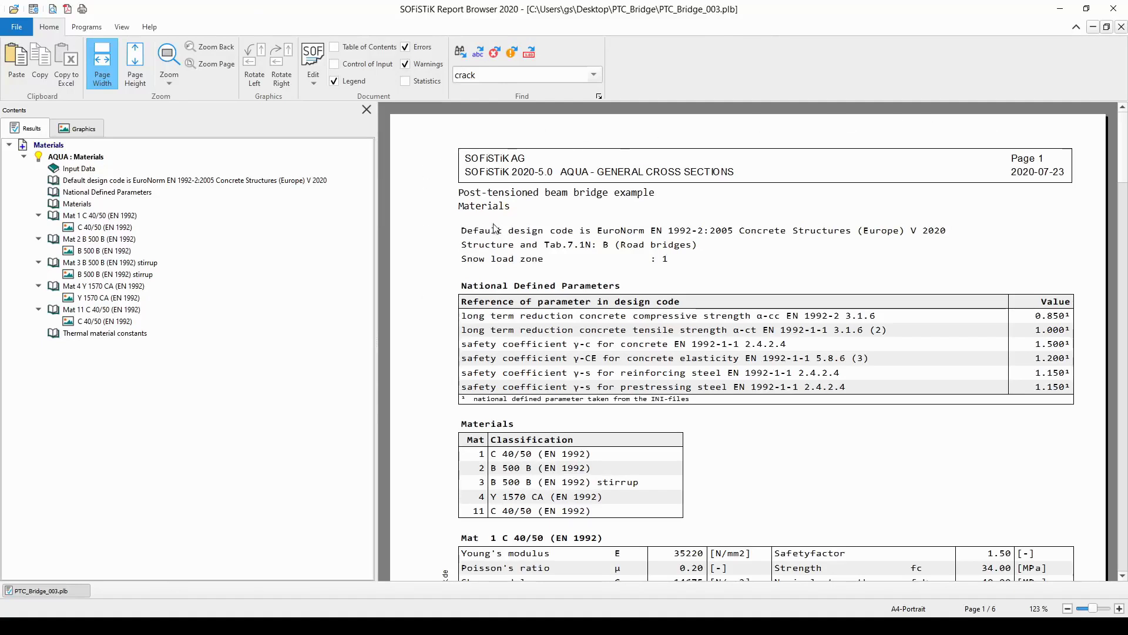
pyautogui.scroll(-1, 497, 228)
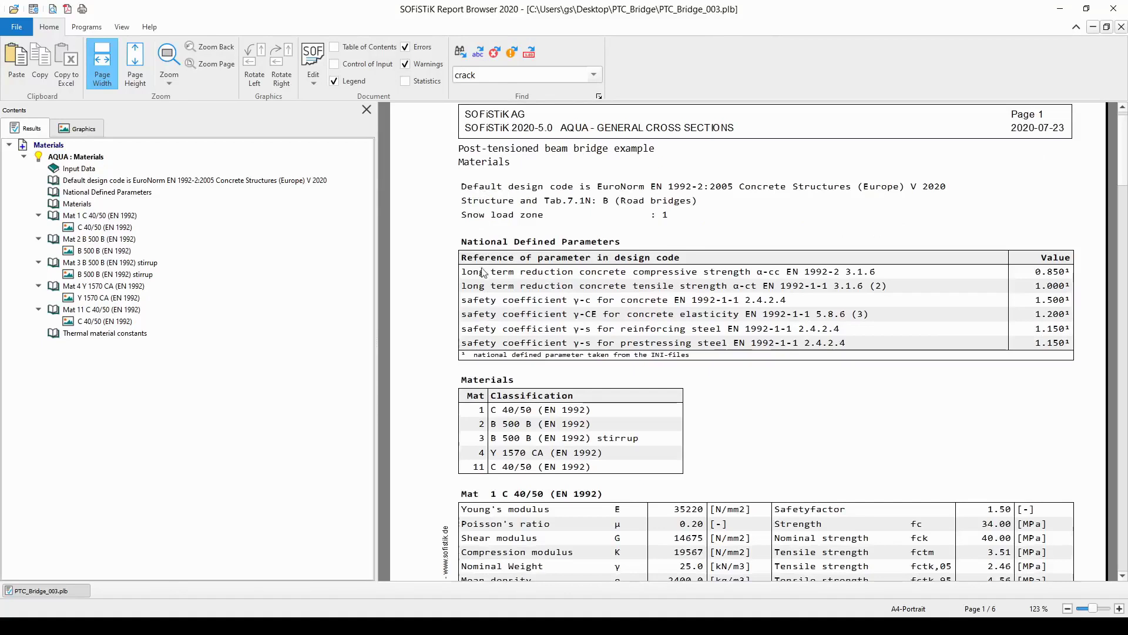
pyautogui.scroll(-5, 495, 231)
pyautogui.scroll(6, 488, 244)
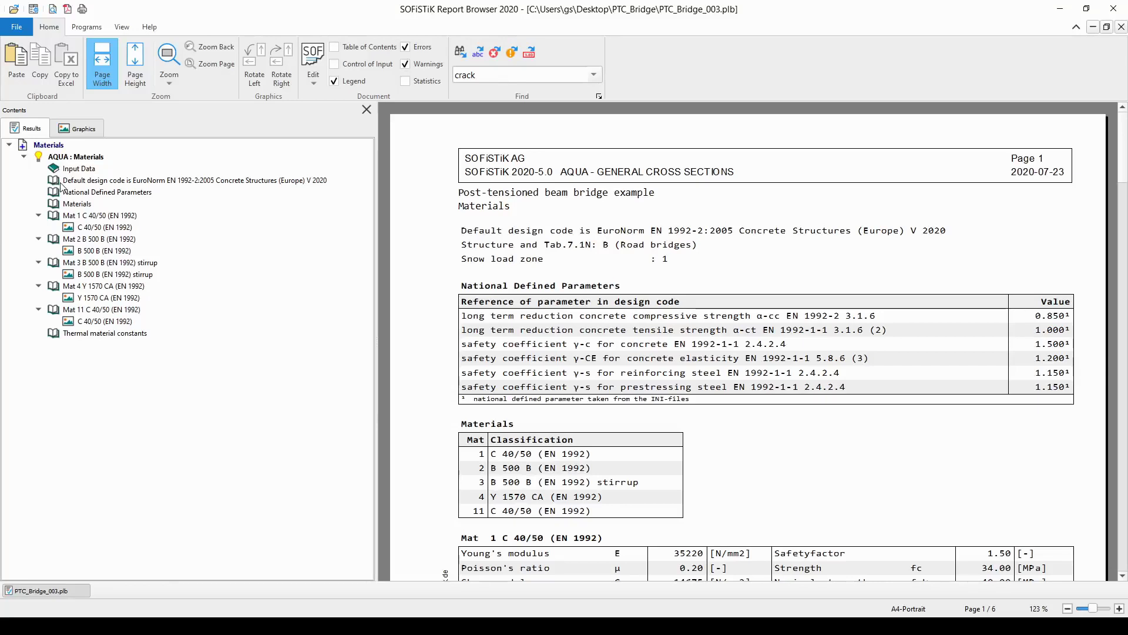
# Step: Hide the Materials classification table in the report and show it again
pyautogui.click(62, 203)
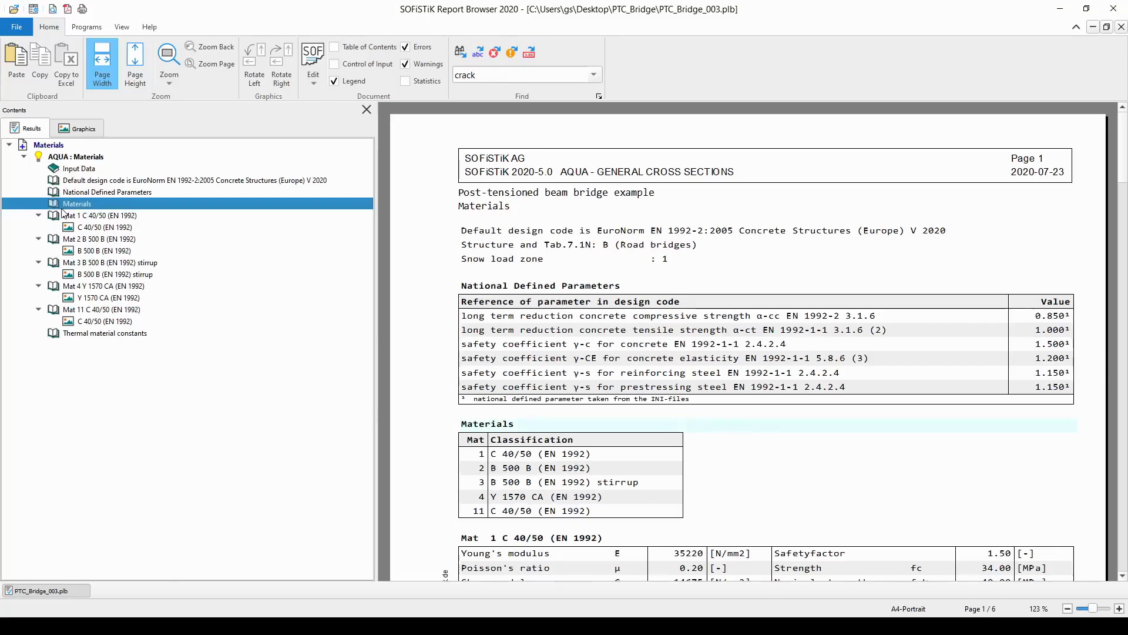
pyautogui.click(54, 204)
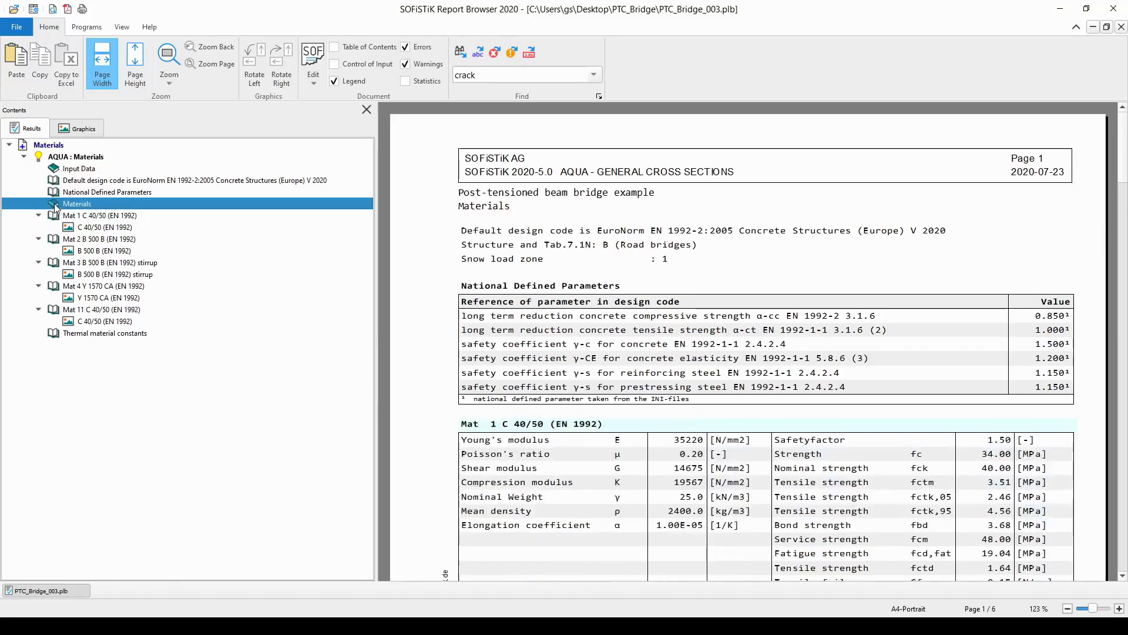
pyautogui.click(54, 205)
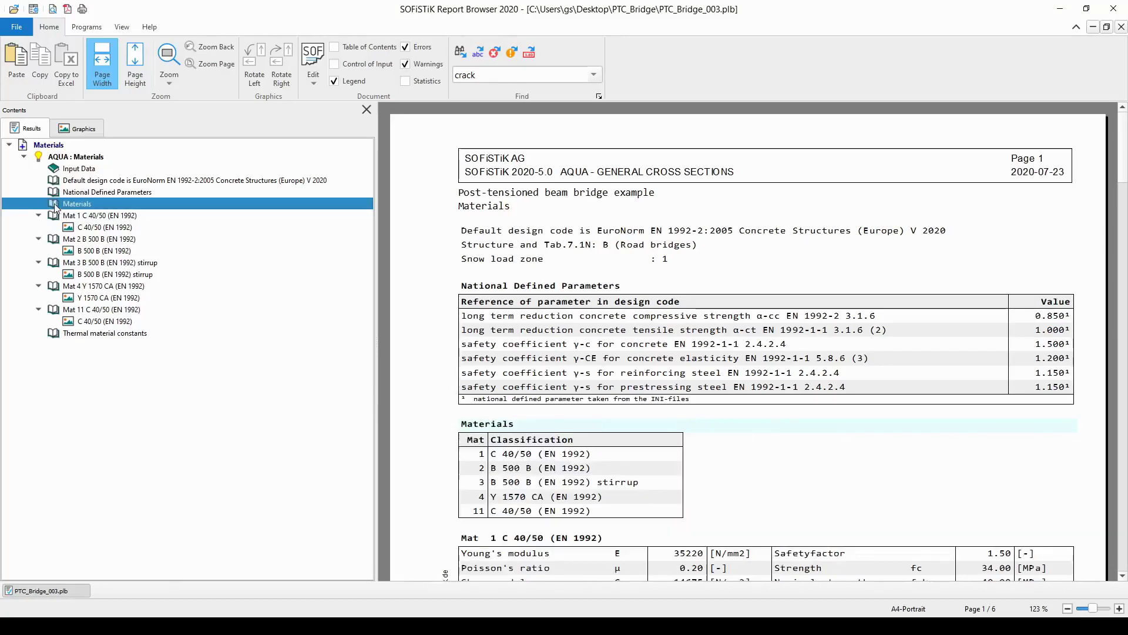
pyautogui.click(54, 205)
pyautogui.click(54, 204)
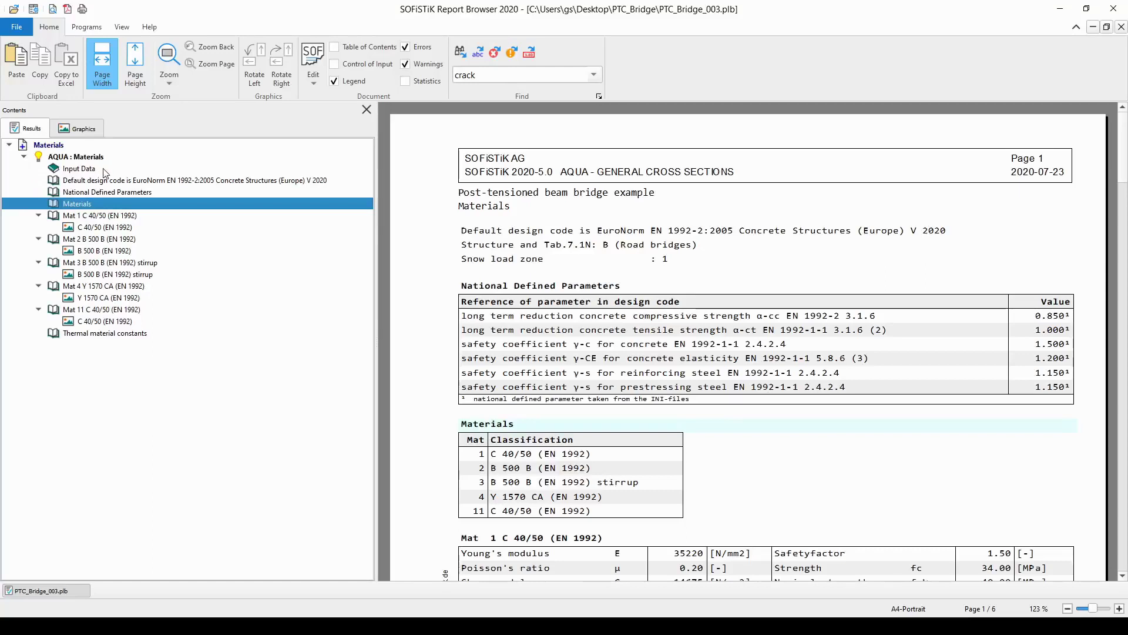
# Step: Show the input data in the report, hide it again, and toggle the visibility of the thermal material constants
pyautogui.click(56, 170)
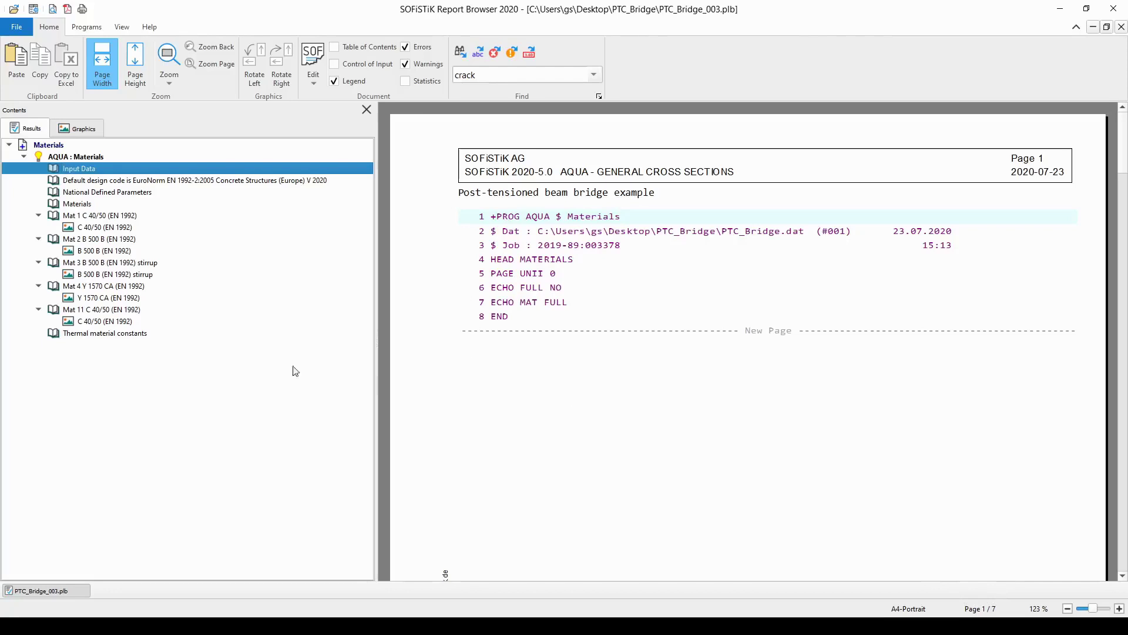
pyautogui.click(54, 170)
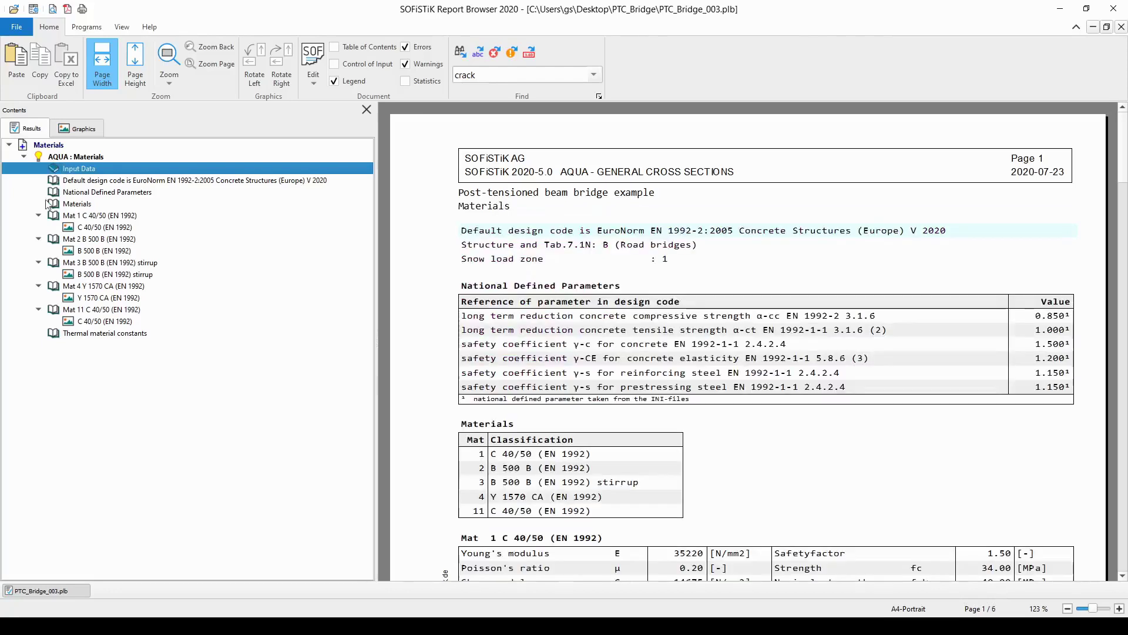
pyautogui.click(53, 335)
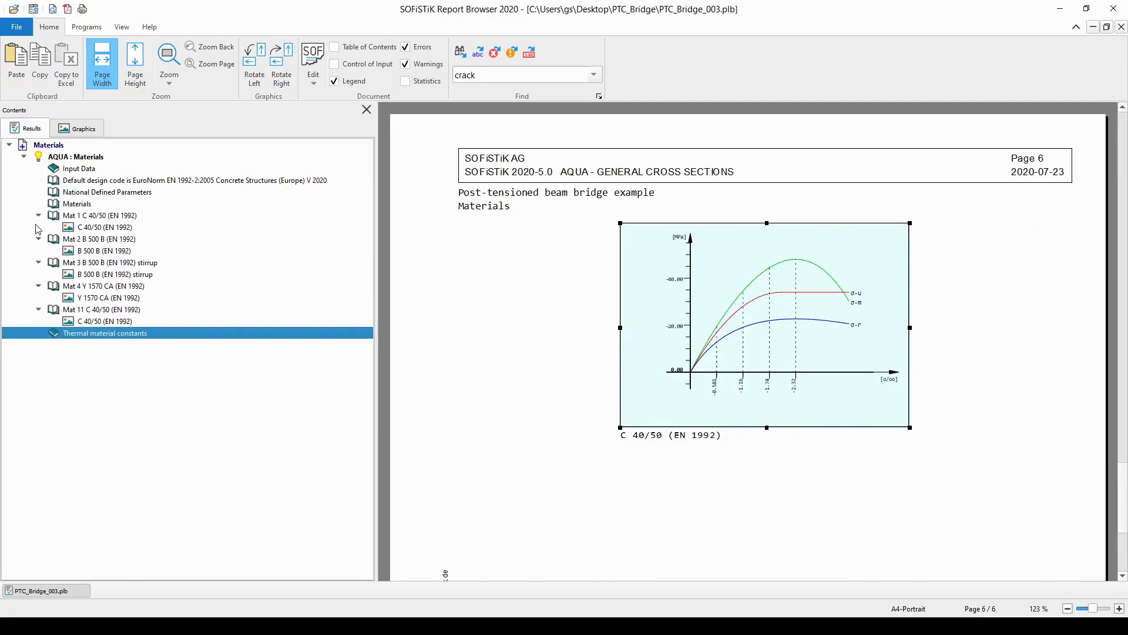
# Step: Examine the stress-strain curve graphics of the concrete, reinforcement, stirrup and prestressing materials, and return to the report's results
pyautogui.click(66, 228)
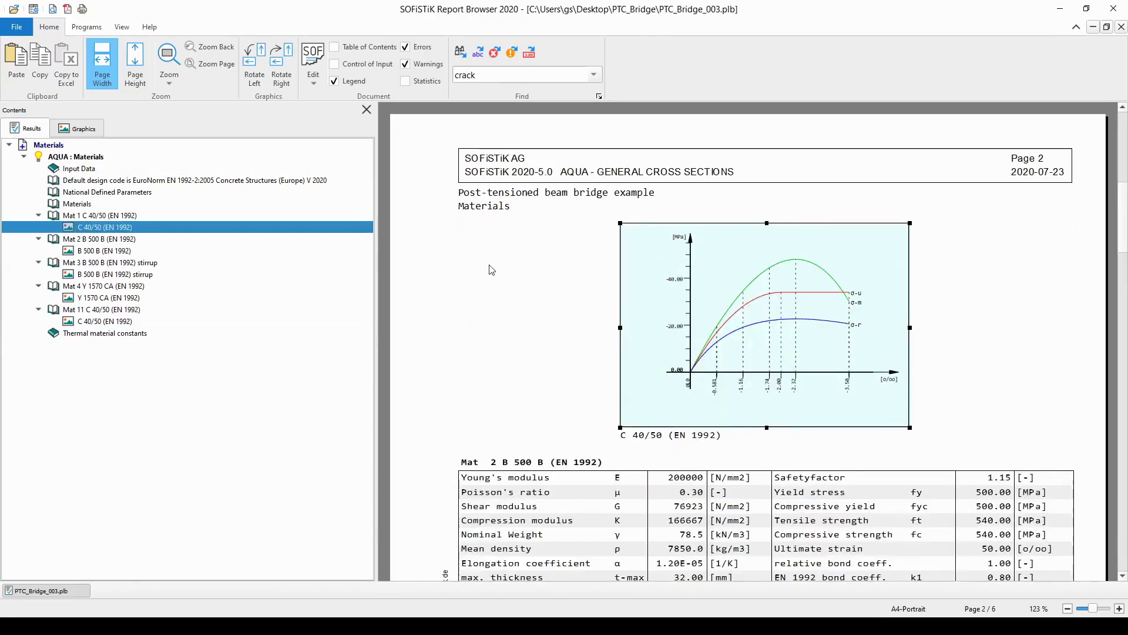
pyautogui.click(70, 229)
pyautogui.click(98, 137)
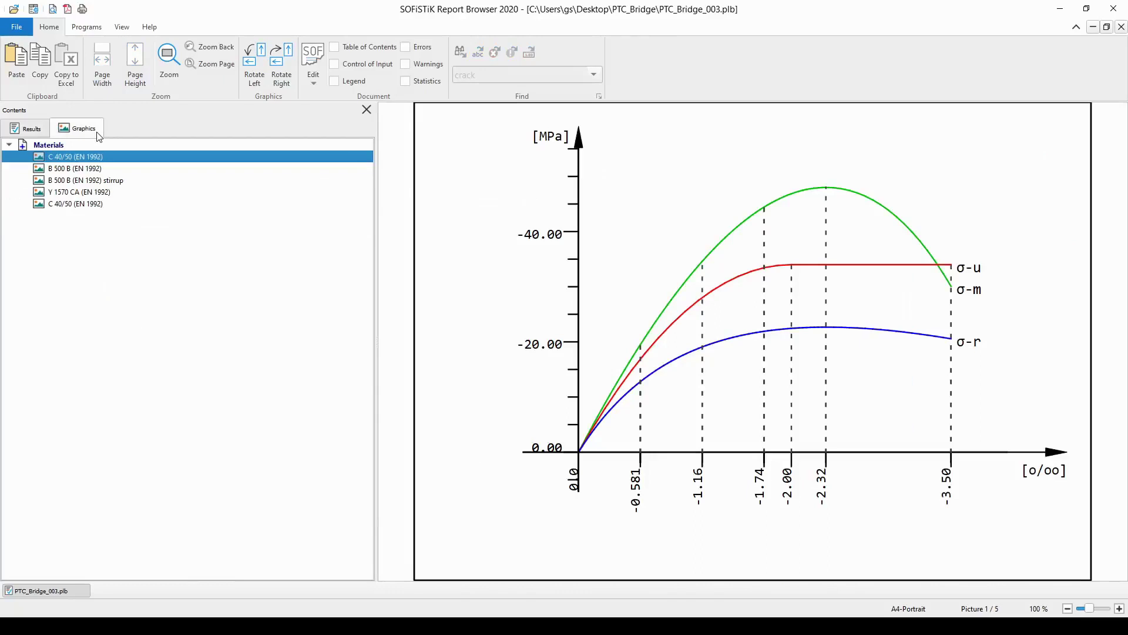
pyautogui.click(96, 169)
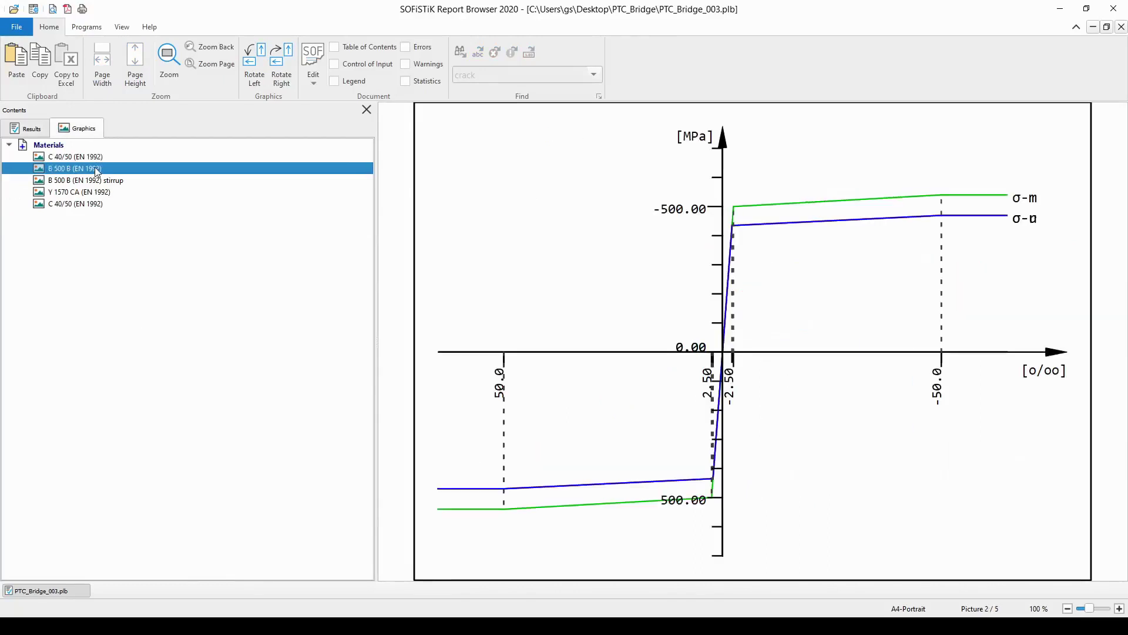
pyautogui.click(98, 181)
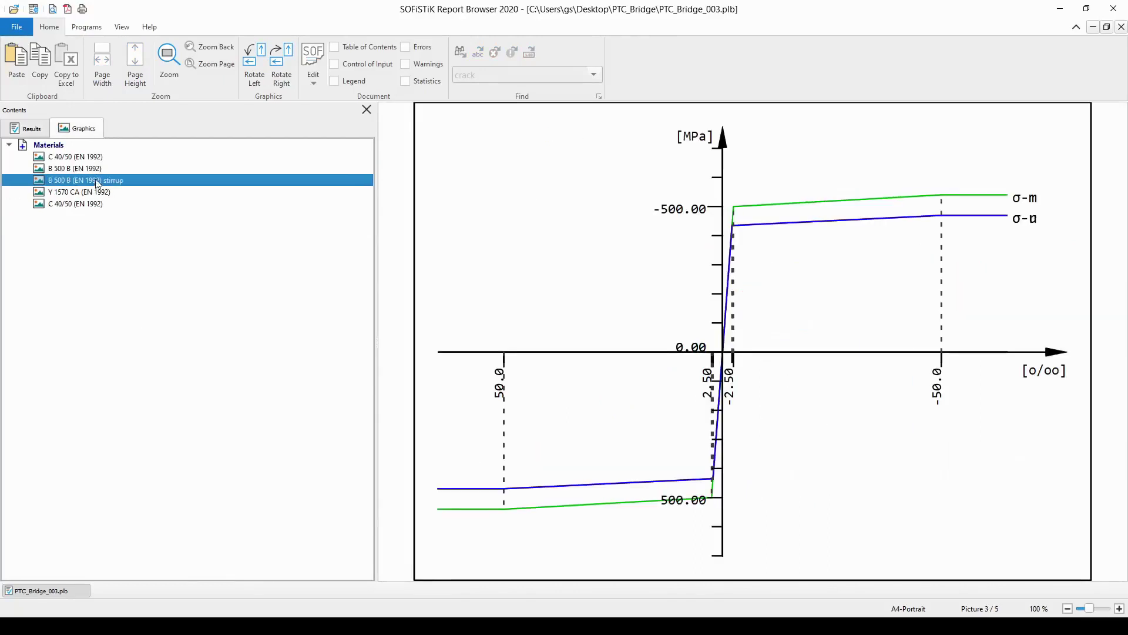
pyautogui.click(99, 194)
pyautogui.click(98, 206)
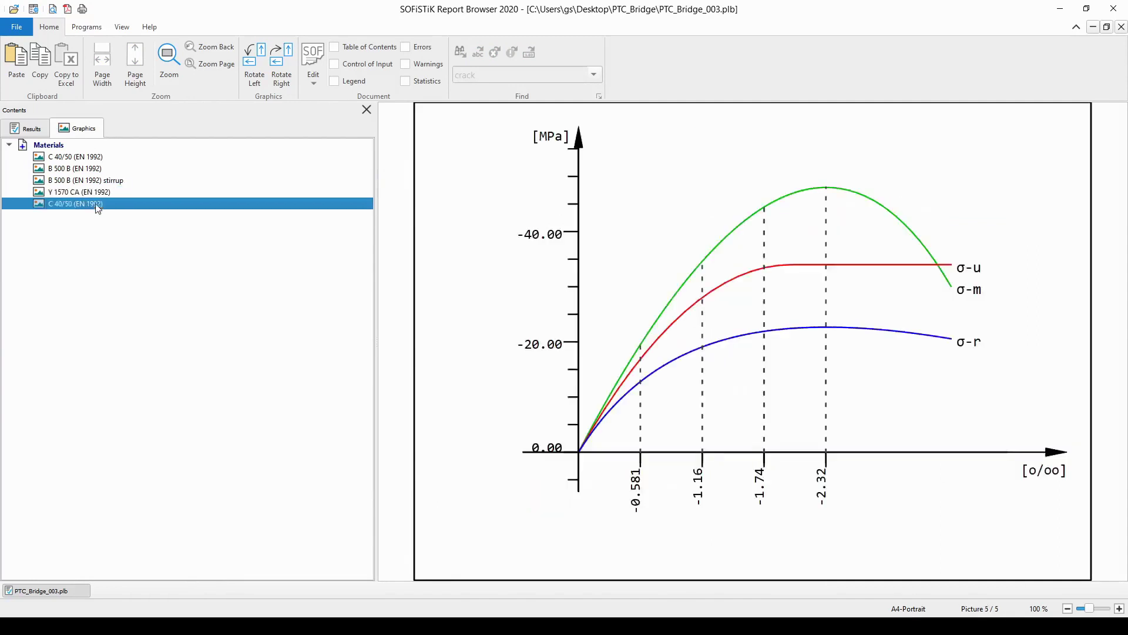
pyautogui.click(97, 194)
pyautogui.click(100, 184)
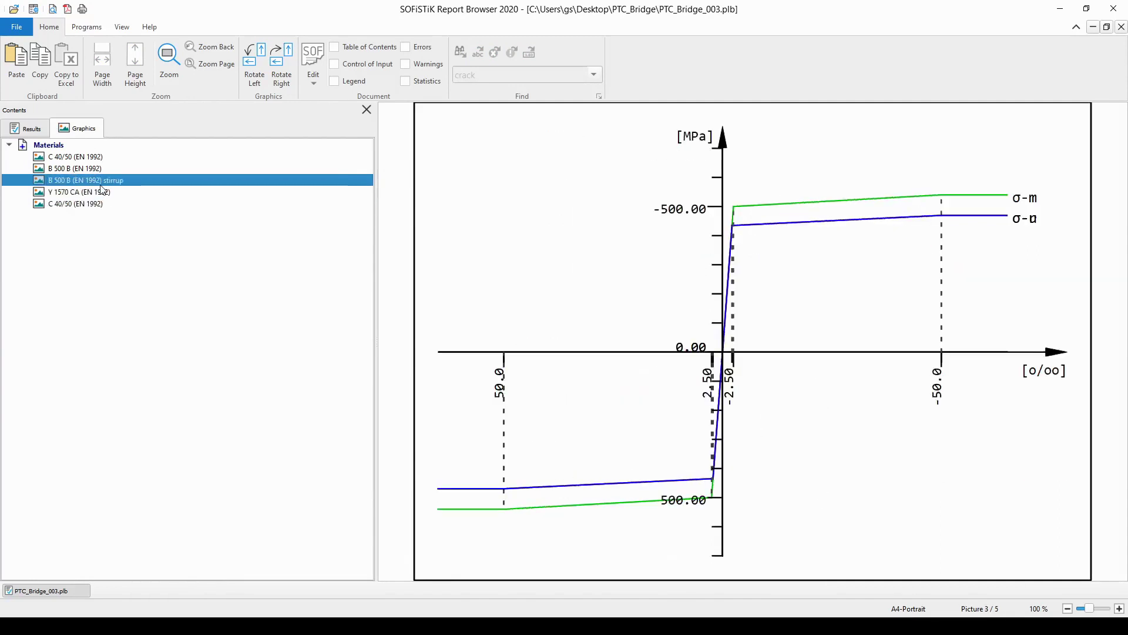
pyautogui.click(44, 134)
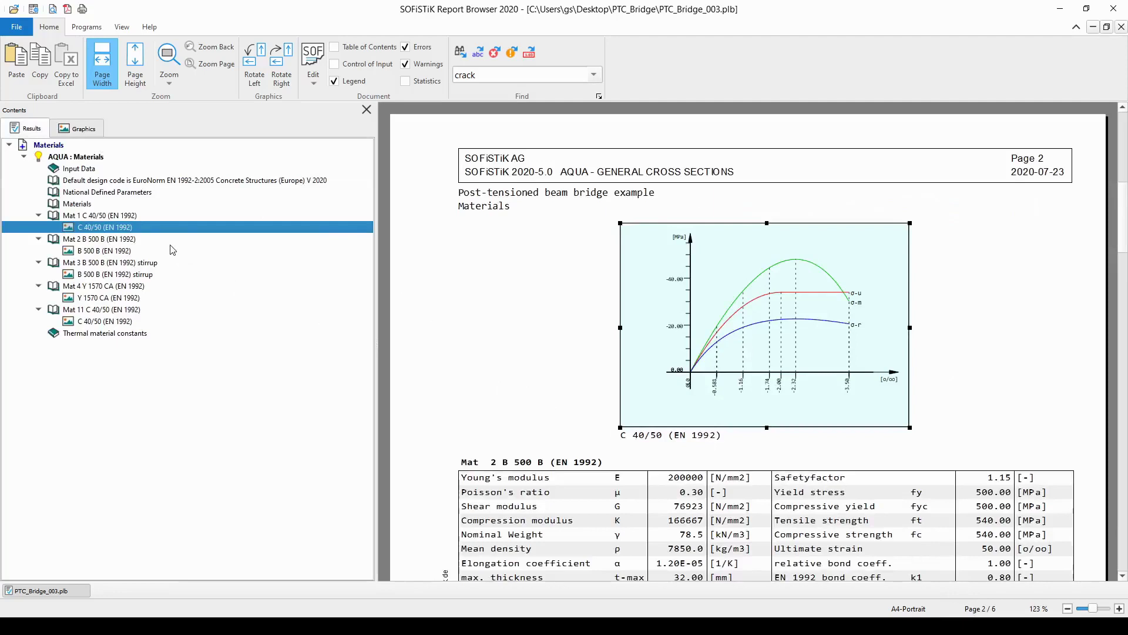
# Step: Switch to SOFiSTiK Structural Desktop, open the Materials text output settings and compare the full, no text and manually controlled output modes
pyautogui.hotkey('alt', 'Tab')
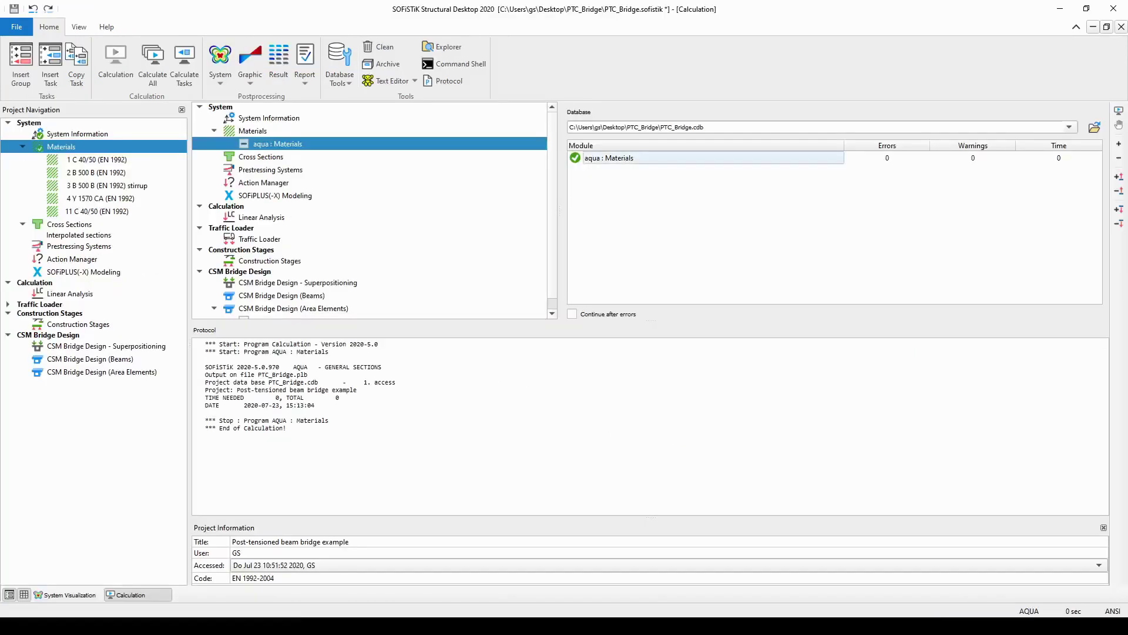
pyautogui.rightClick(84, 150)
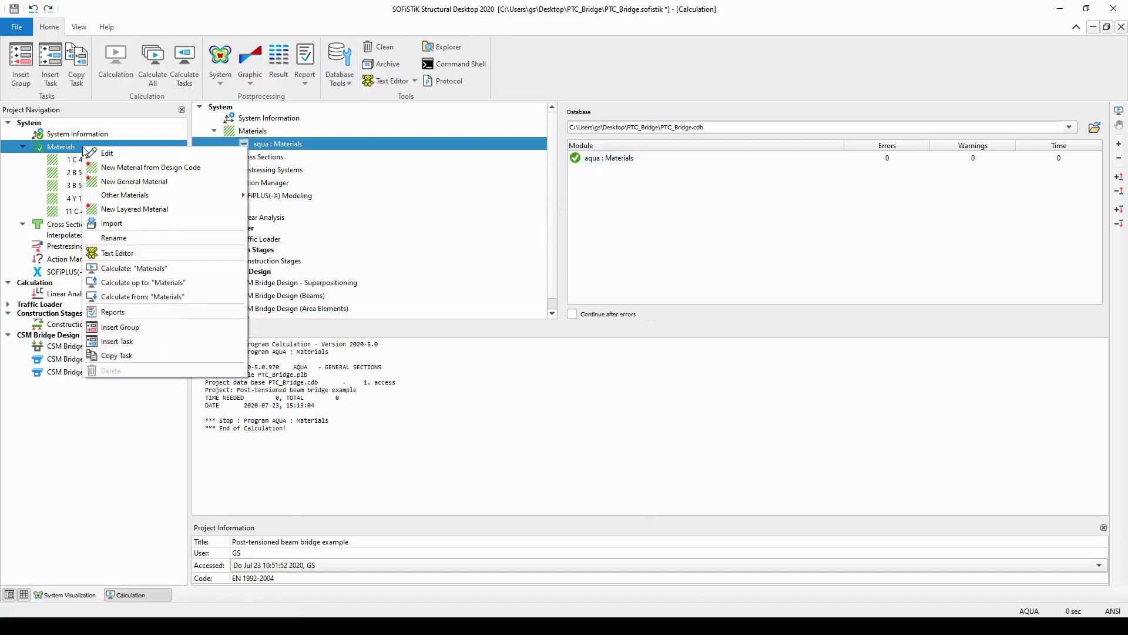
pyautogui.click(137, 154)
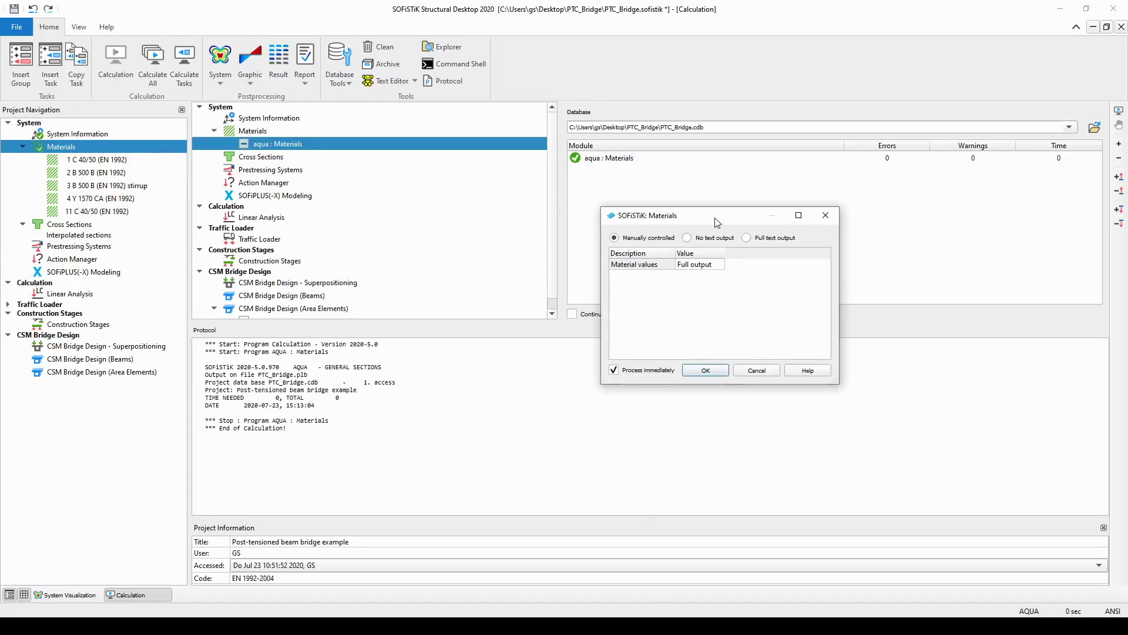
pyautogui.click(746, 238)
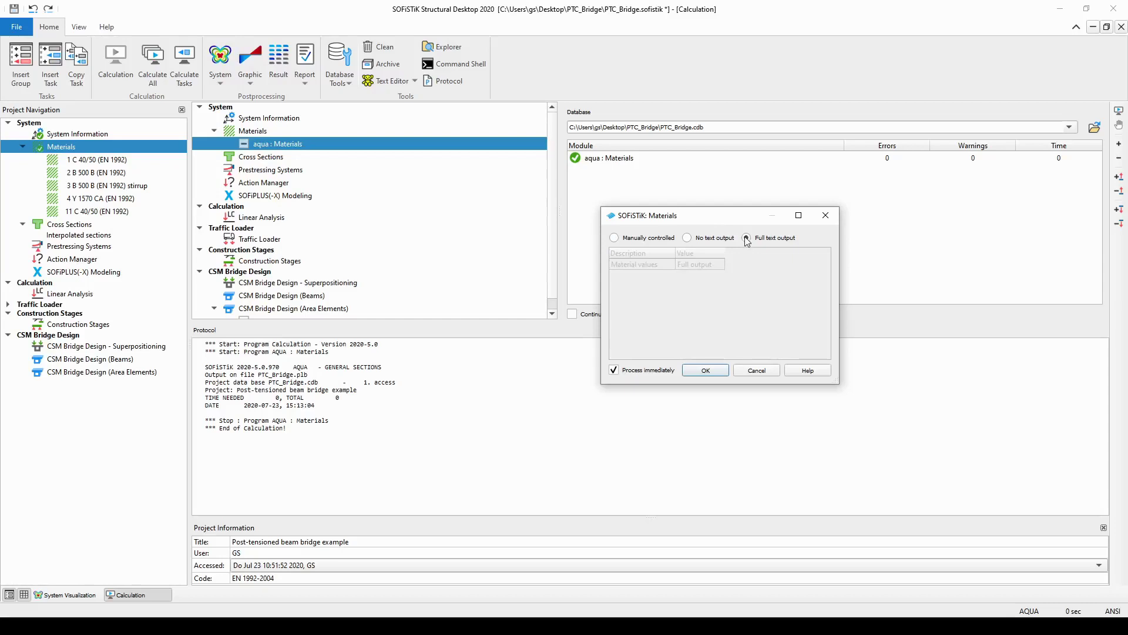
pyautogui.click(687, 238)
pyautogui.click(666, 240)
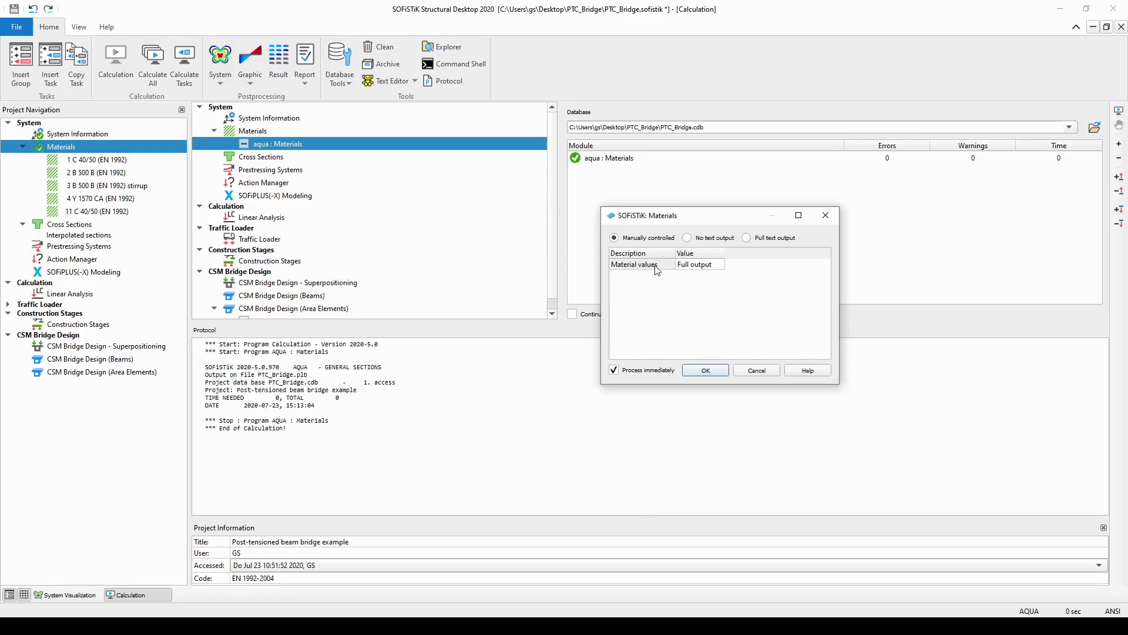
pyautogui.click(686, 238)
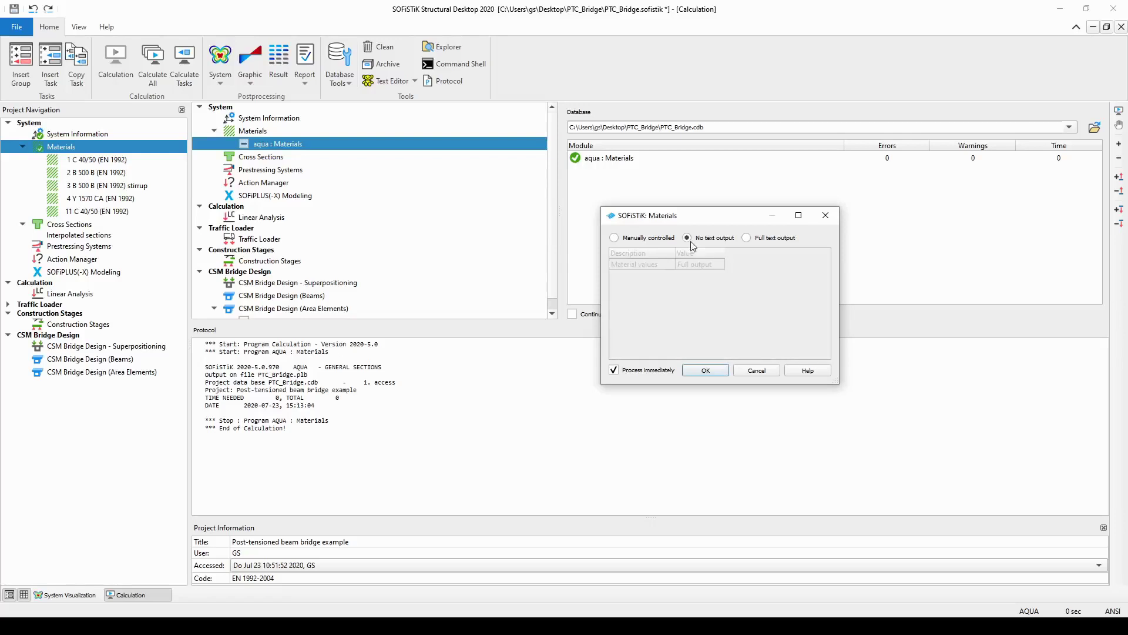
pyautogui.click(626, 238)
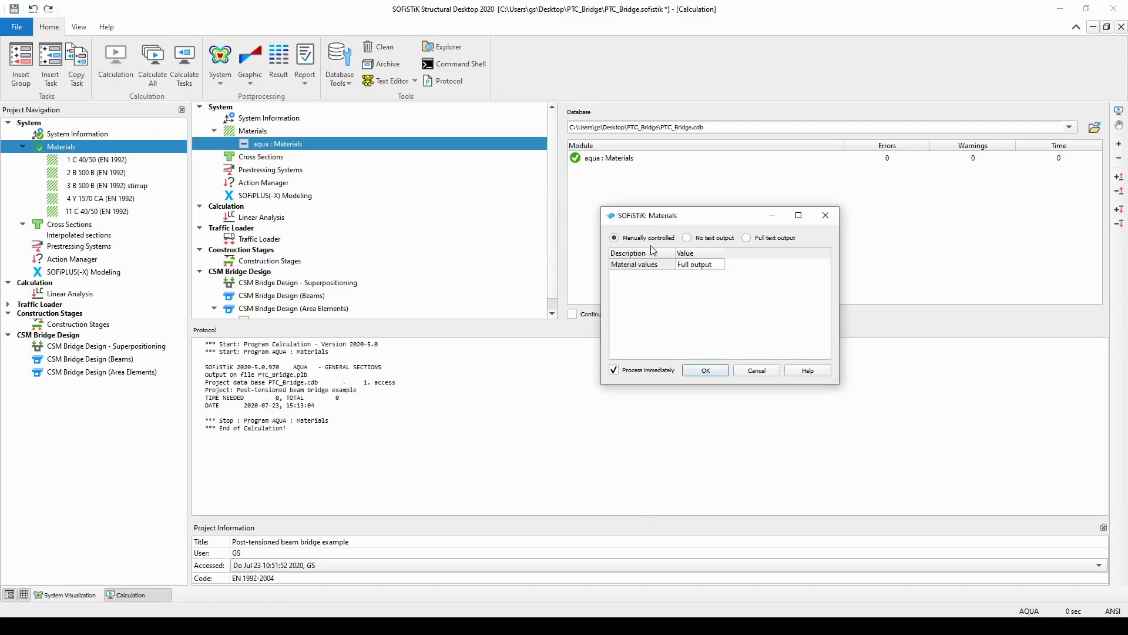
# Step: Set the manually controlled output of the material values to Extended output and process the Materials task immediately
pyautogui.click(721, 271)
pyautogui.click(720, 269)
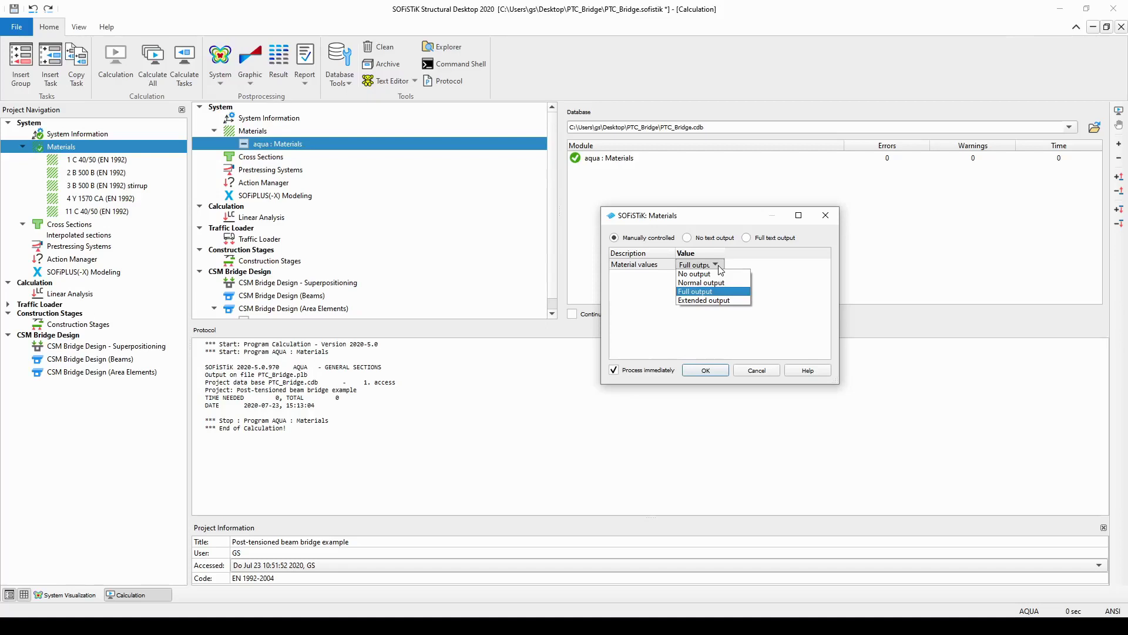
pyautogui.click(721, 270)
pyautogui.click(615, 238)
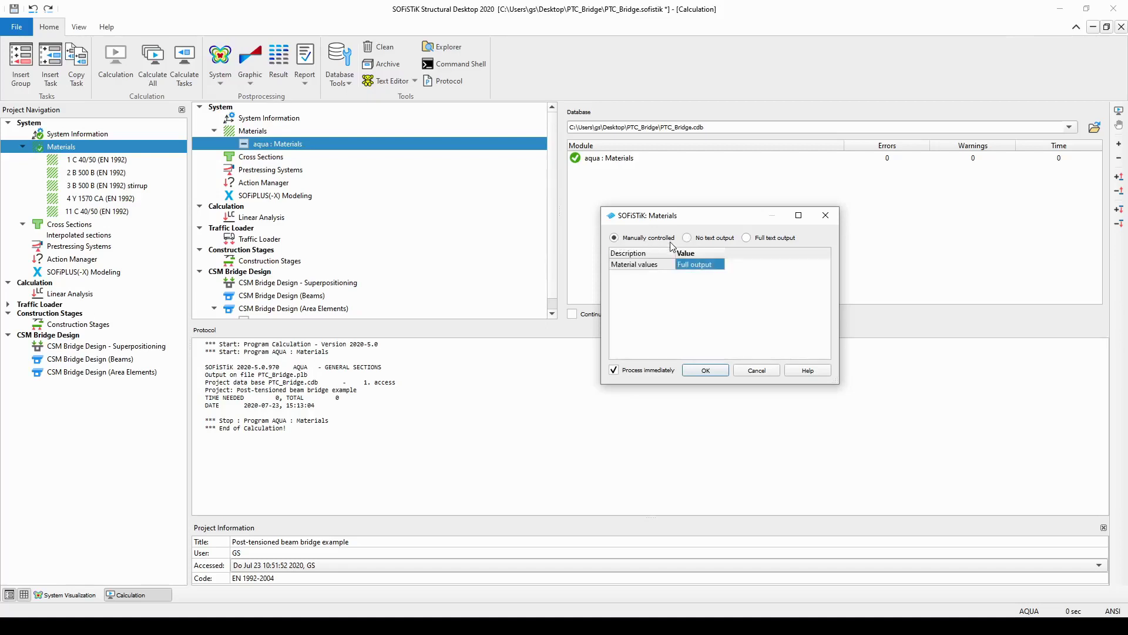
pyautogui.click(705, 268)
pyautogui.click(705, 267)
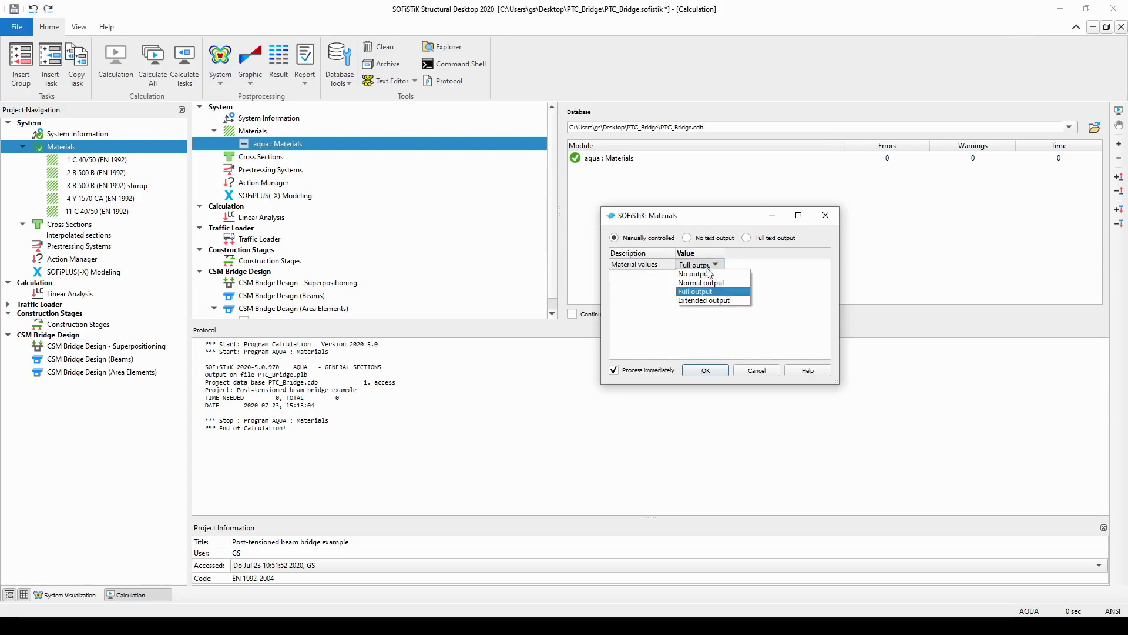
pyautogui.click(743, 301)
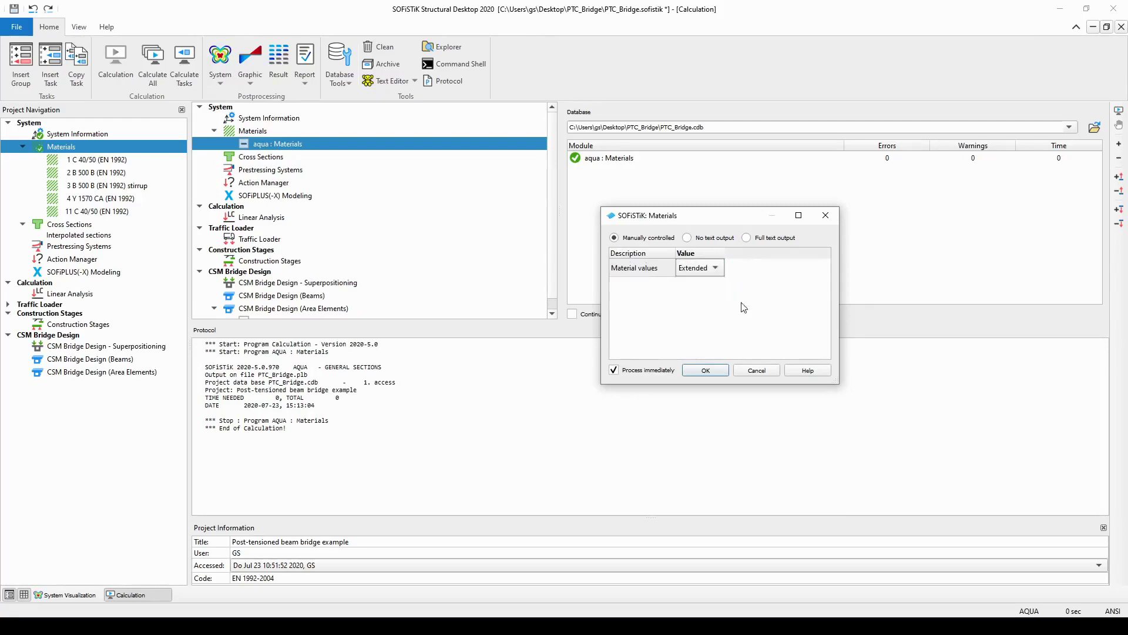
pyautogui.click(708, 273)
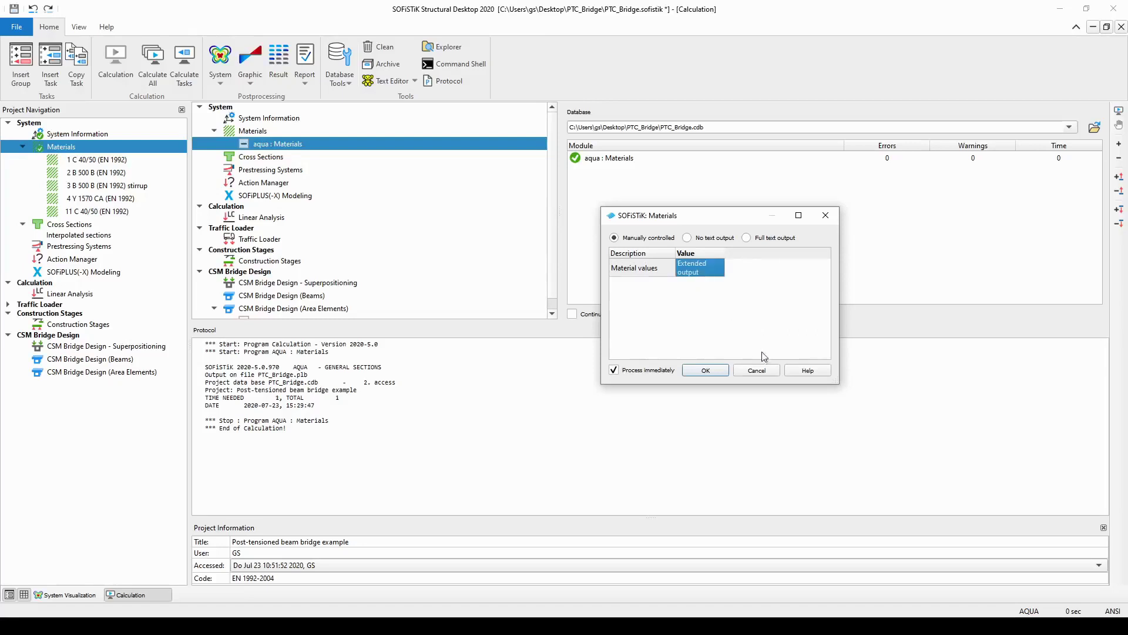
pyautogui.click(762, 372)
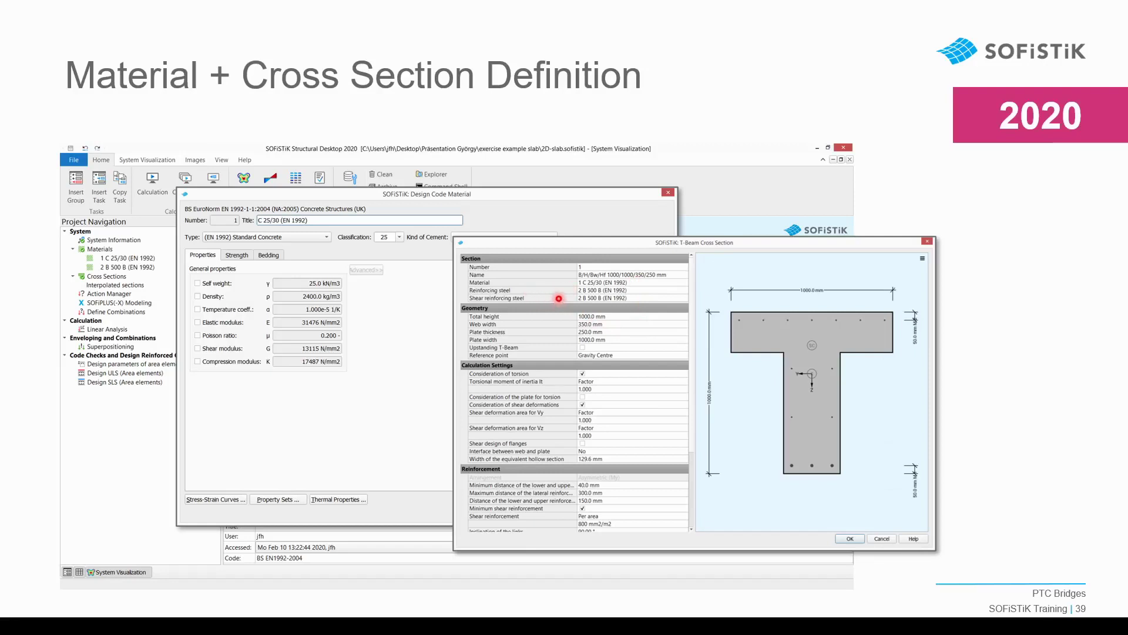
pyautogui.press('Right')
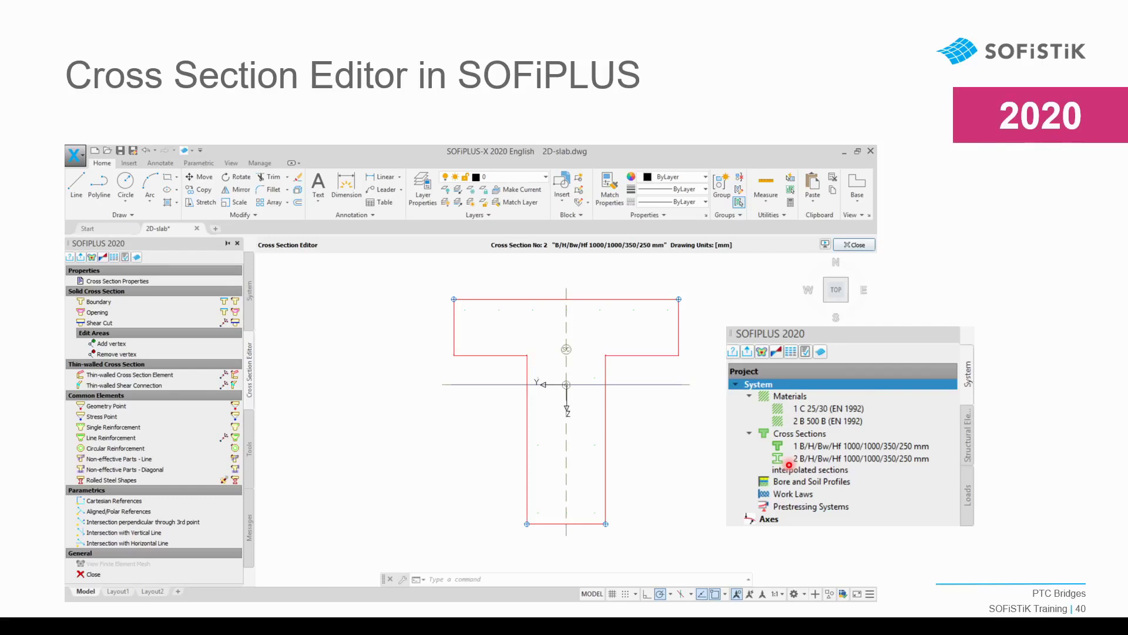
pyautogui.press('Right')
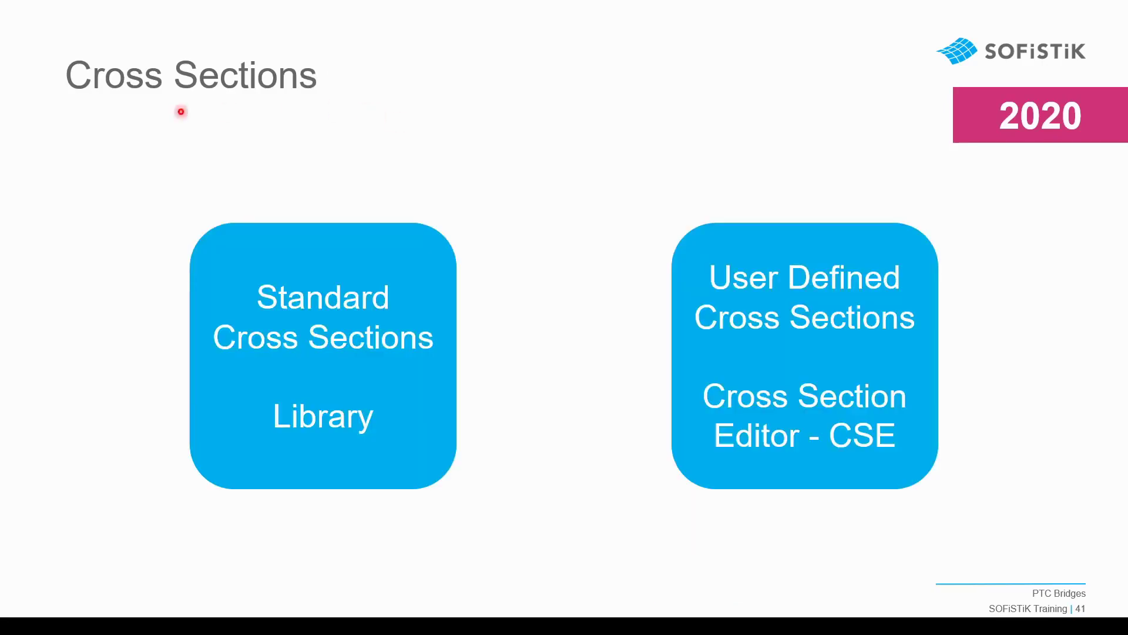
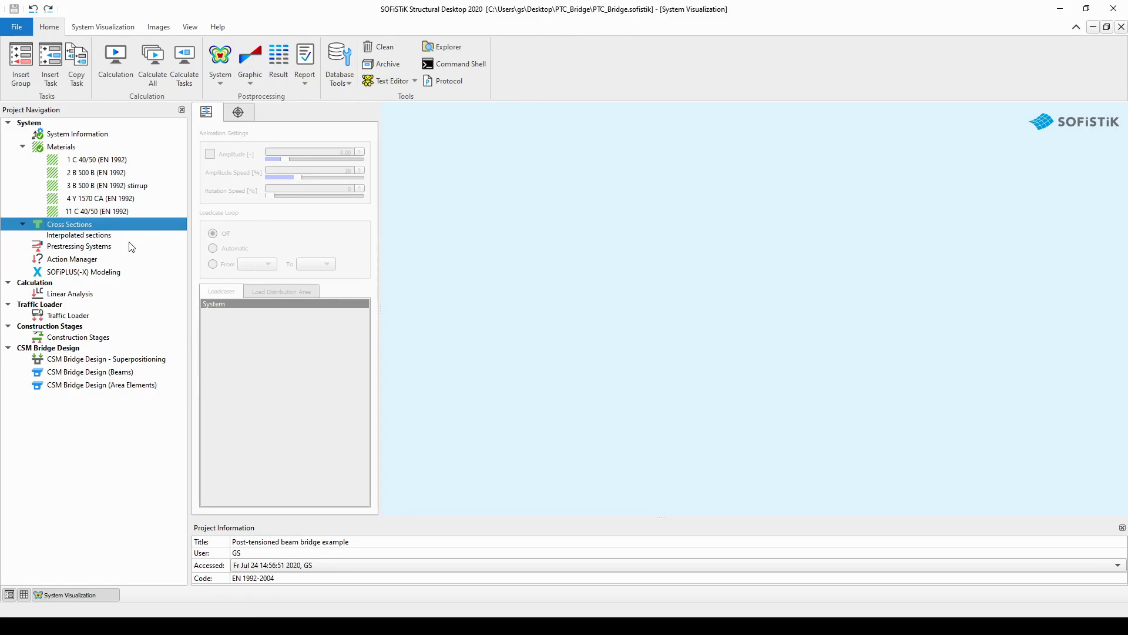
# Step: Start a new standard rectangle column cross section and give it the number 2
pyautogui.rightClick(97, 225)
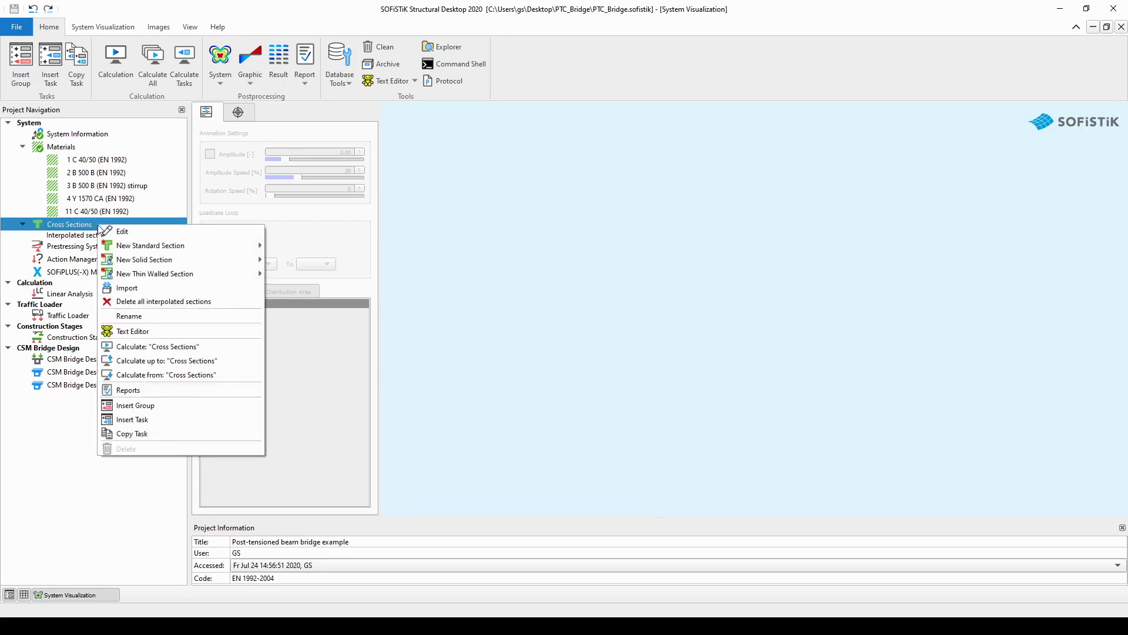
pyautogui.moveTo(204, 245)
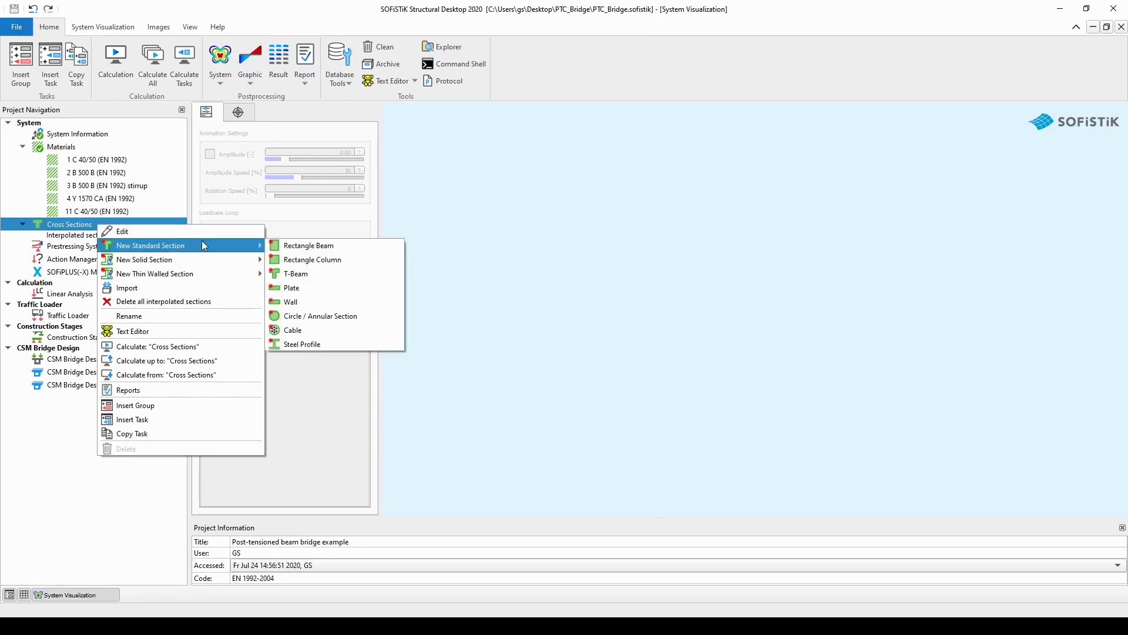
pyautogui.click(348, 262)
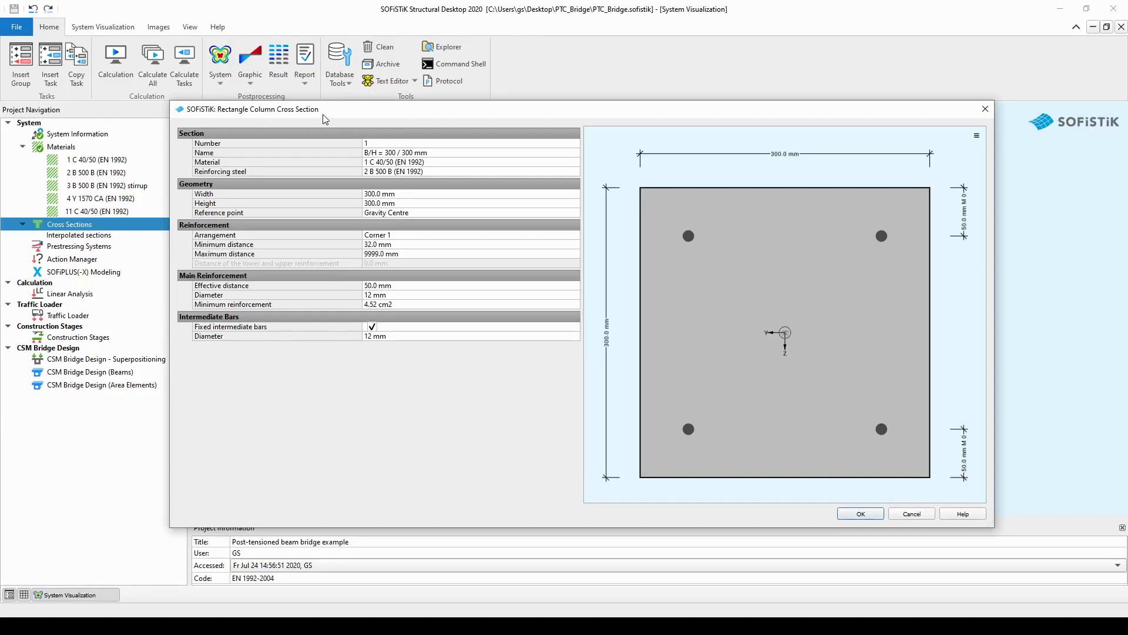
pyautogui.click(376, 143)
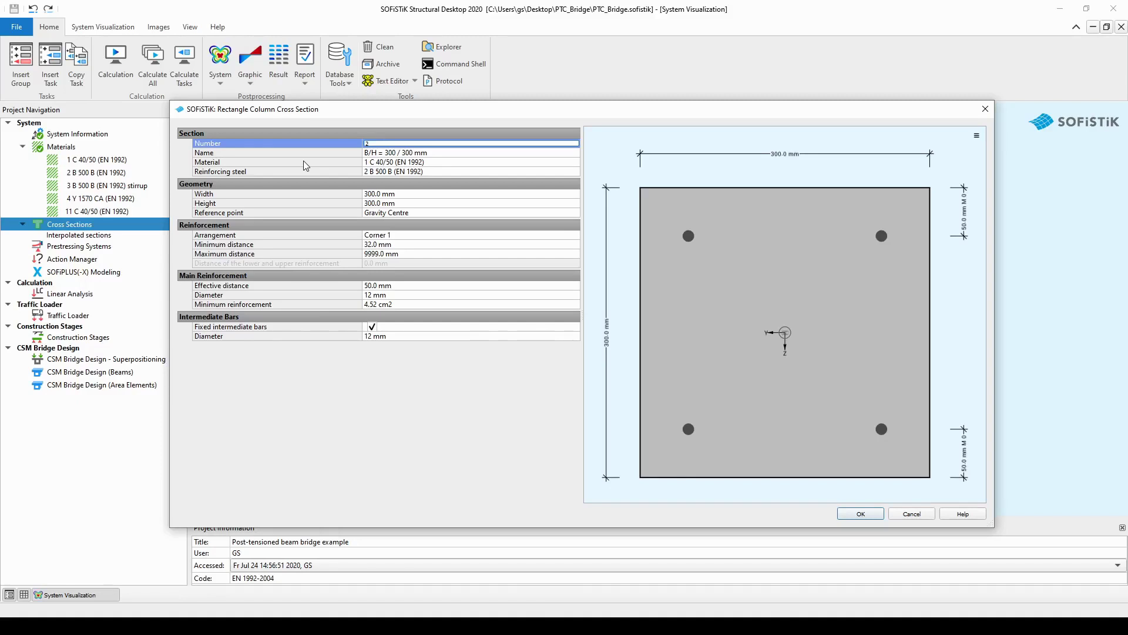
# Step: Assign material 11 C 40/50 (EN 1992) to the column section and view that material's design code properties without changing them
pyautogui.click(411, 164)
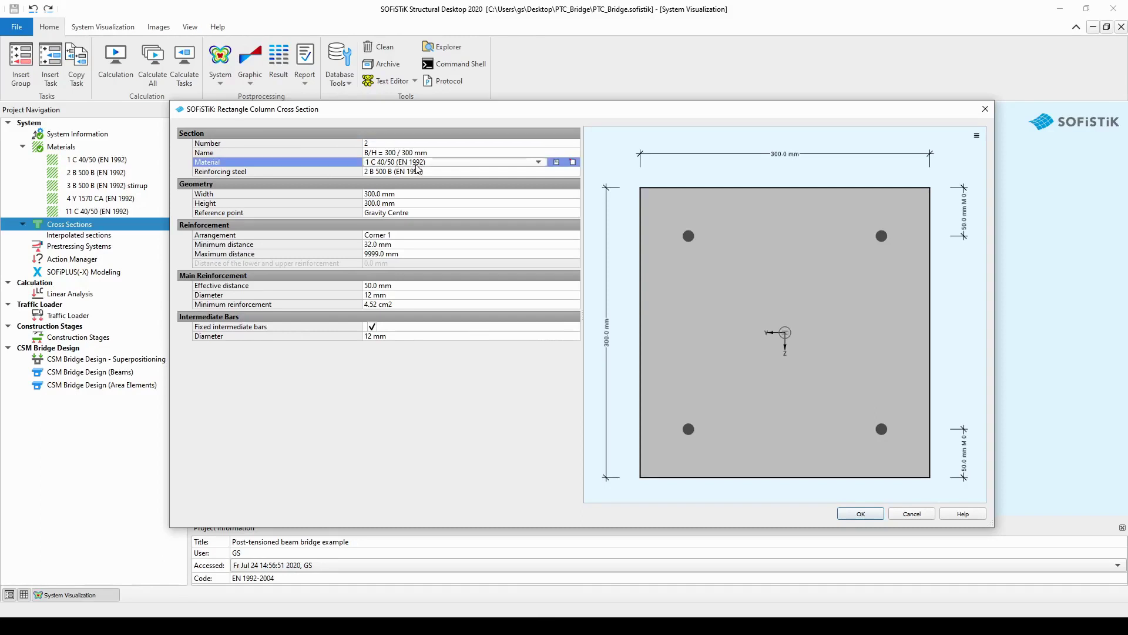
pyautogui.click(417, 163)
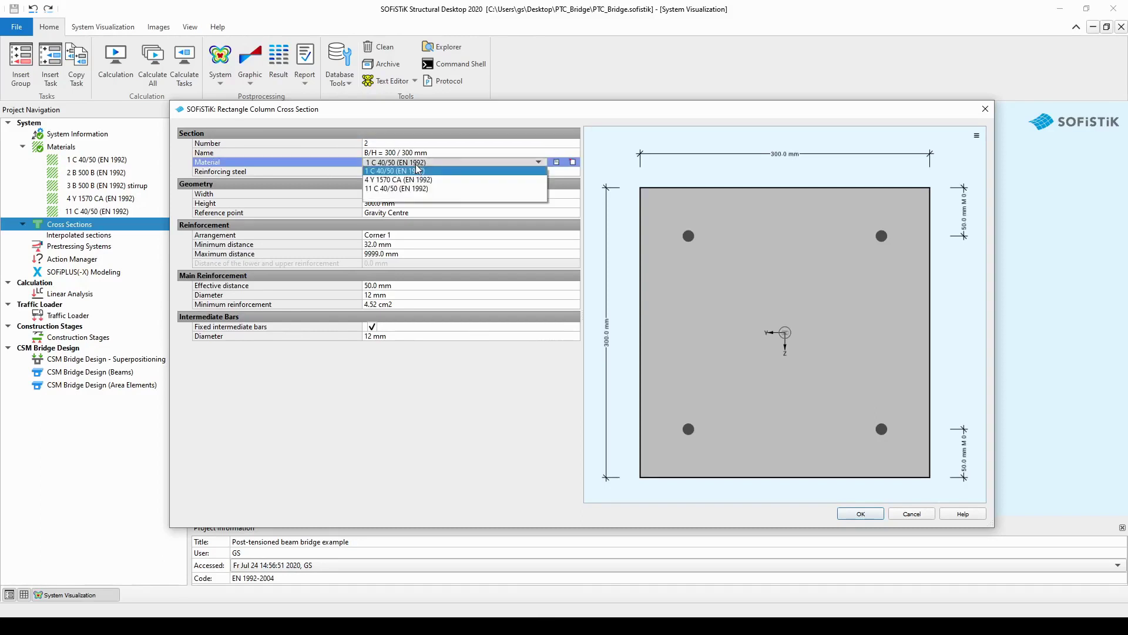
pyautogui.click(458, 189)
pyautogui.click(463, 189)
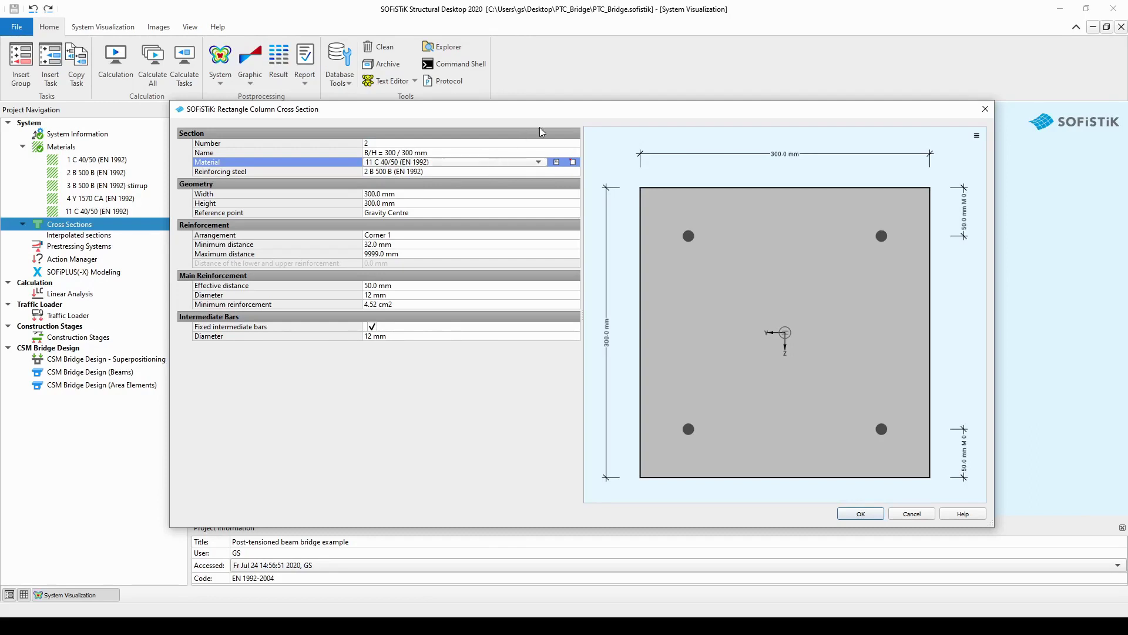
pyautogui.click(557, 162)
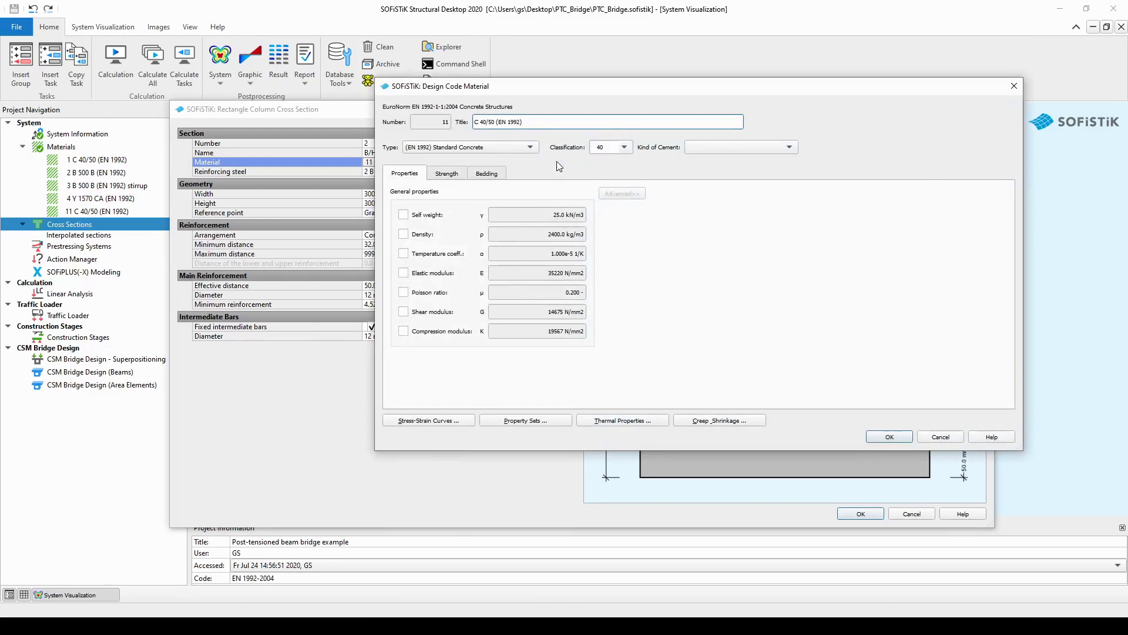
pyautogui.click(939, 435)
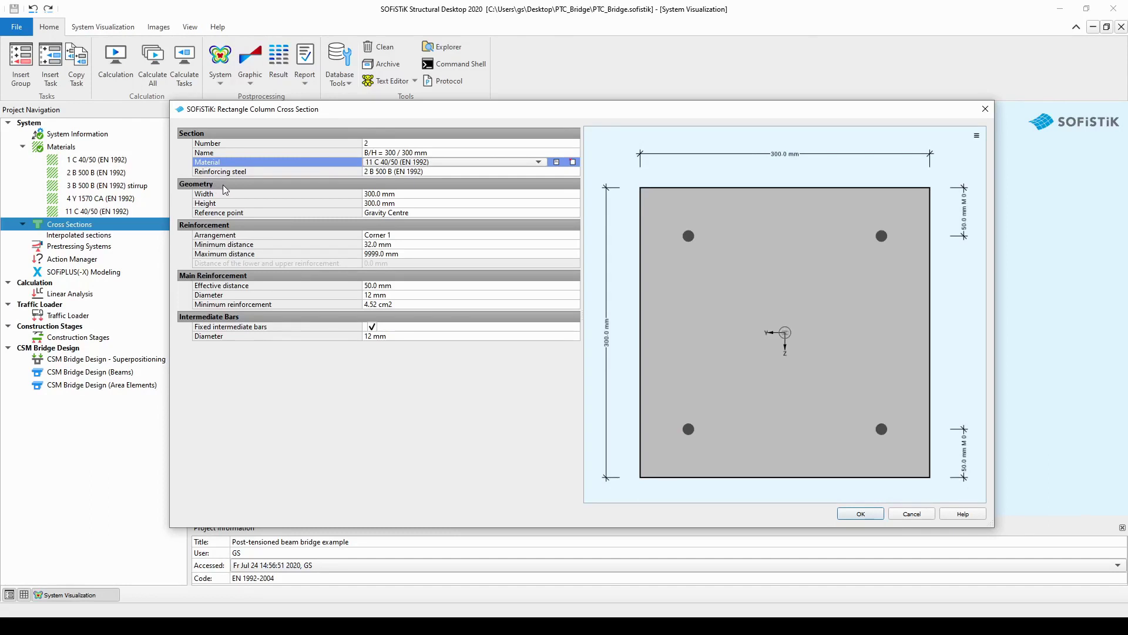
# Step: Set the column section's width to 2200 mm and its height to 1000 mm
pyautogui.click(373, 195)
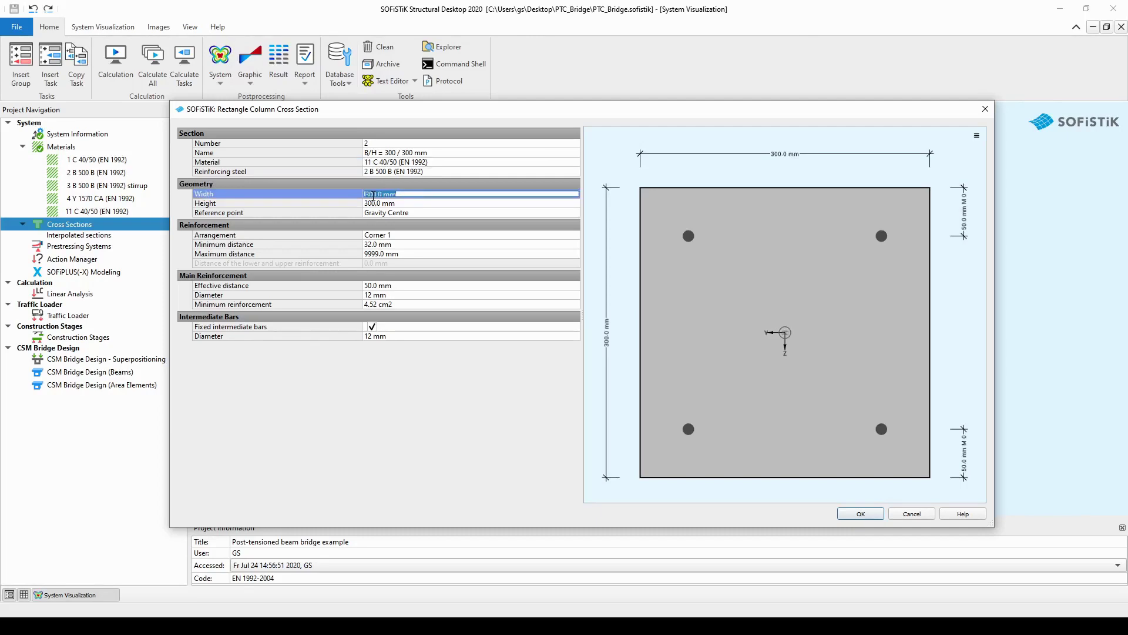
pyautogui.write('2200')
pyautogui.click(405, 201)
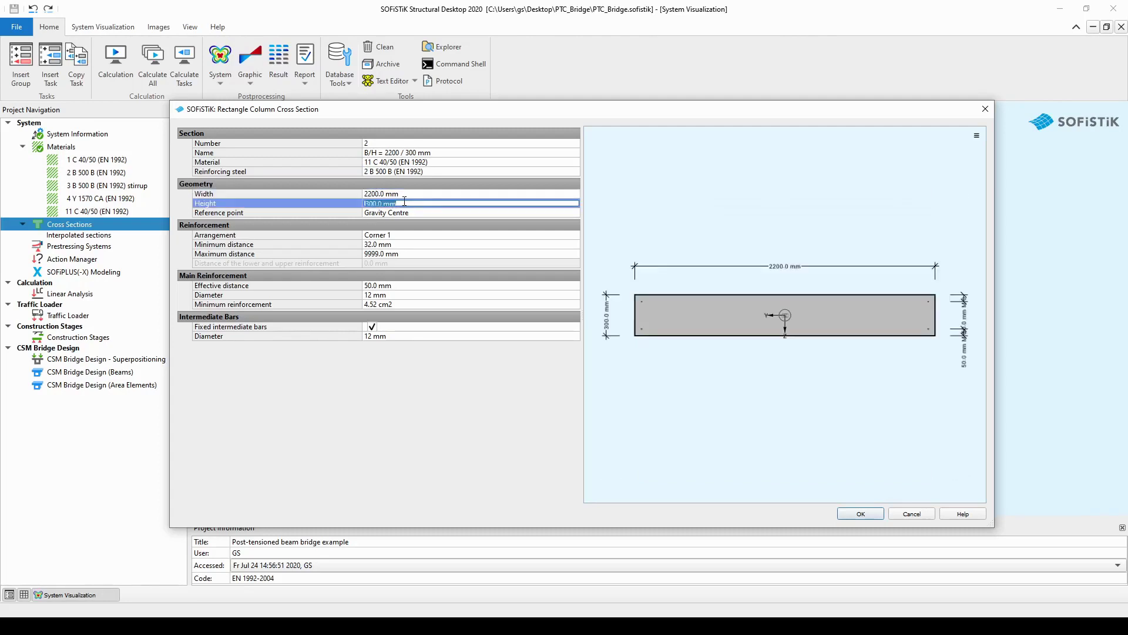
pyautogui.write('1000')
# Step: Set the column section's reference point to Explicit offset with YM 500 mm and ZM 500 mm
pyautogui.click(415, 212)
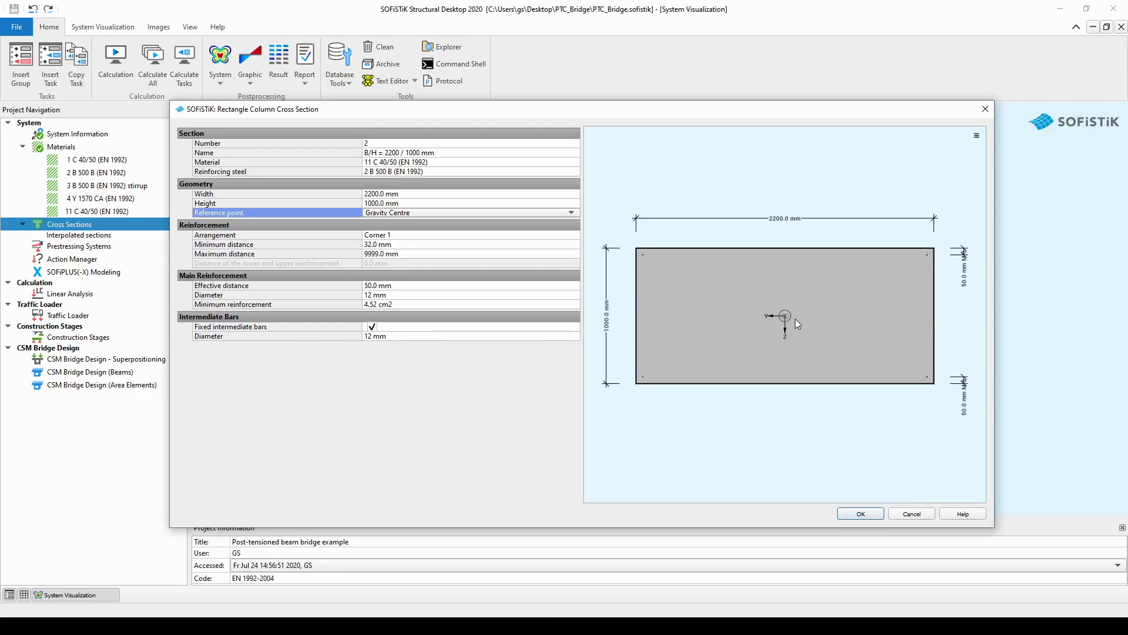
pyautogui.click(570, 212)
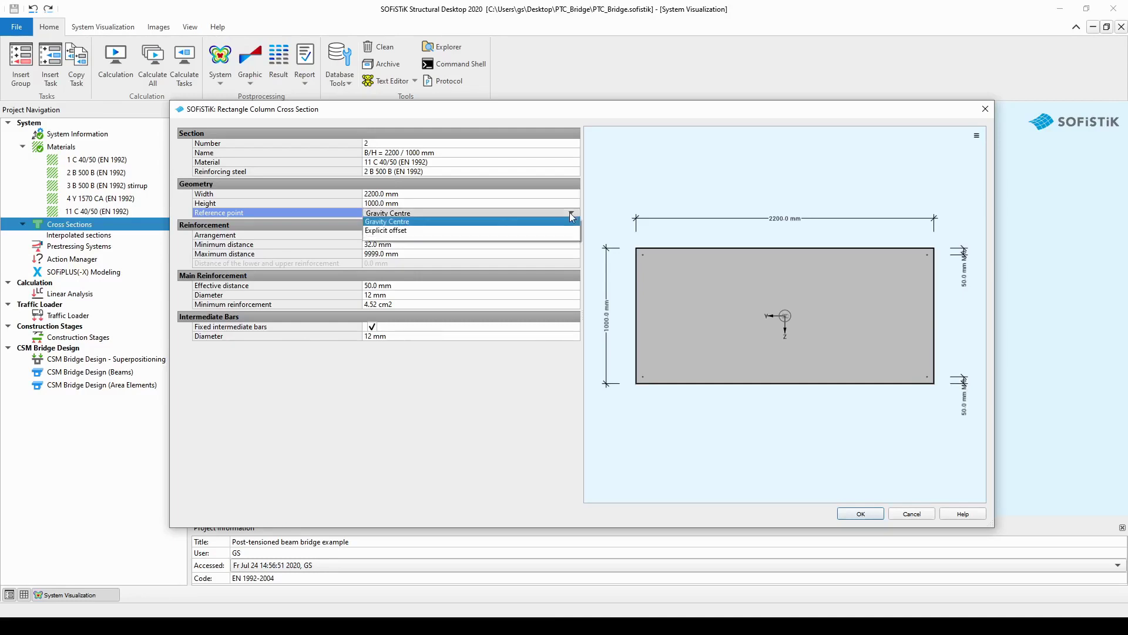
pyautogui.click(480, 232)
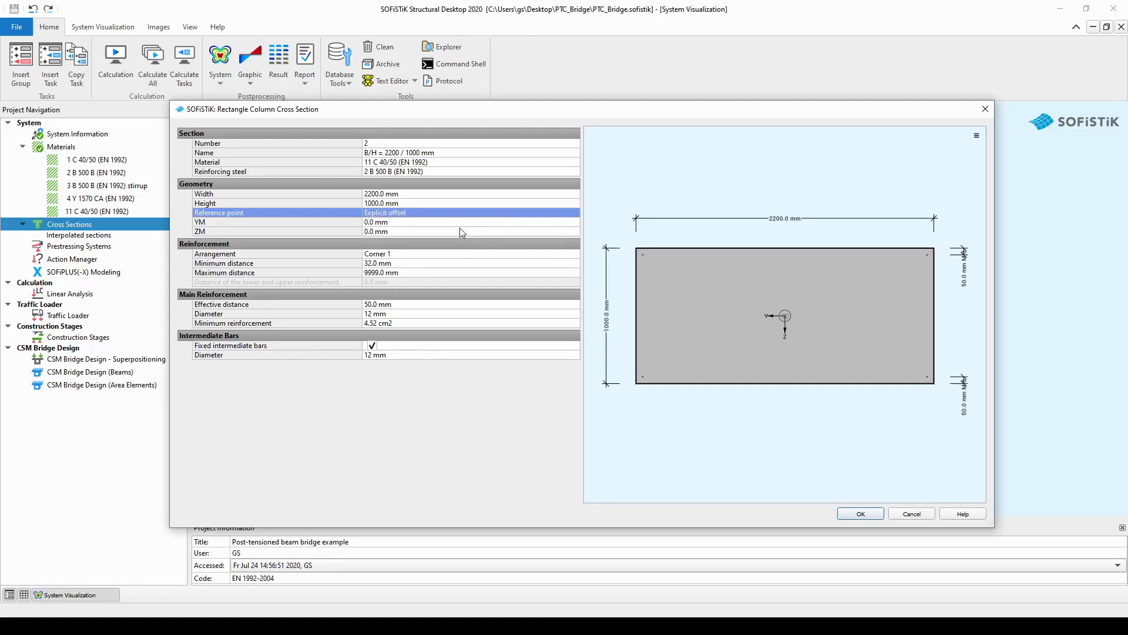
pyautogui.click(430, 222)
pyautogui.write('5')
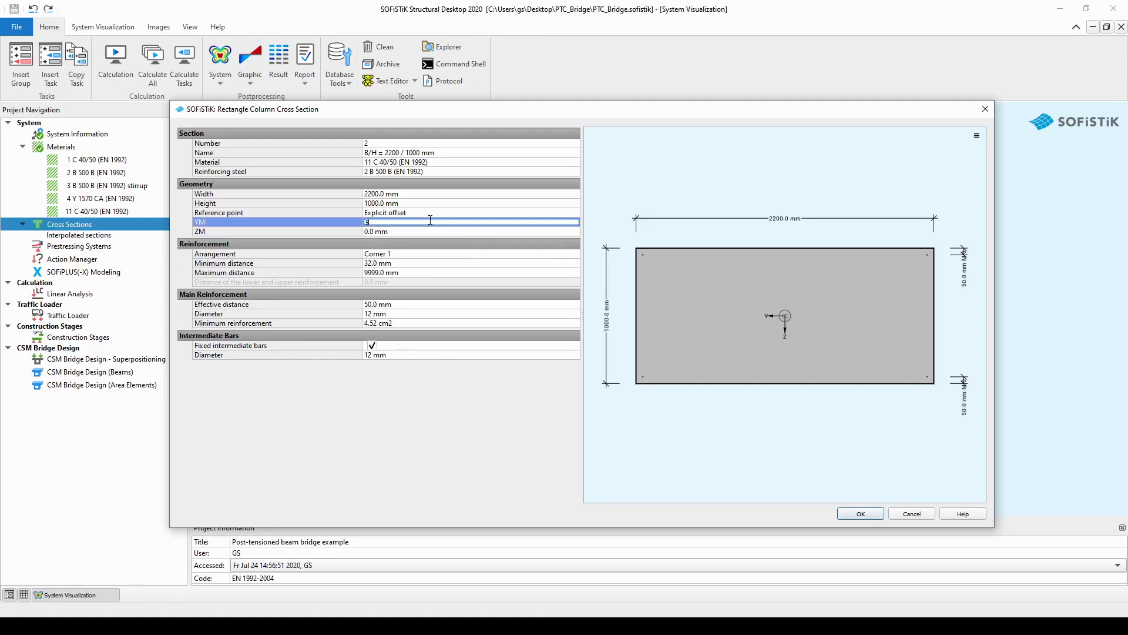
pyautogui.write('00')
pyautogui.click(415, 232)
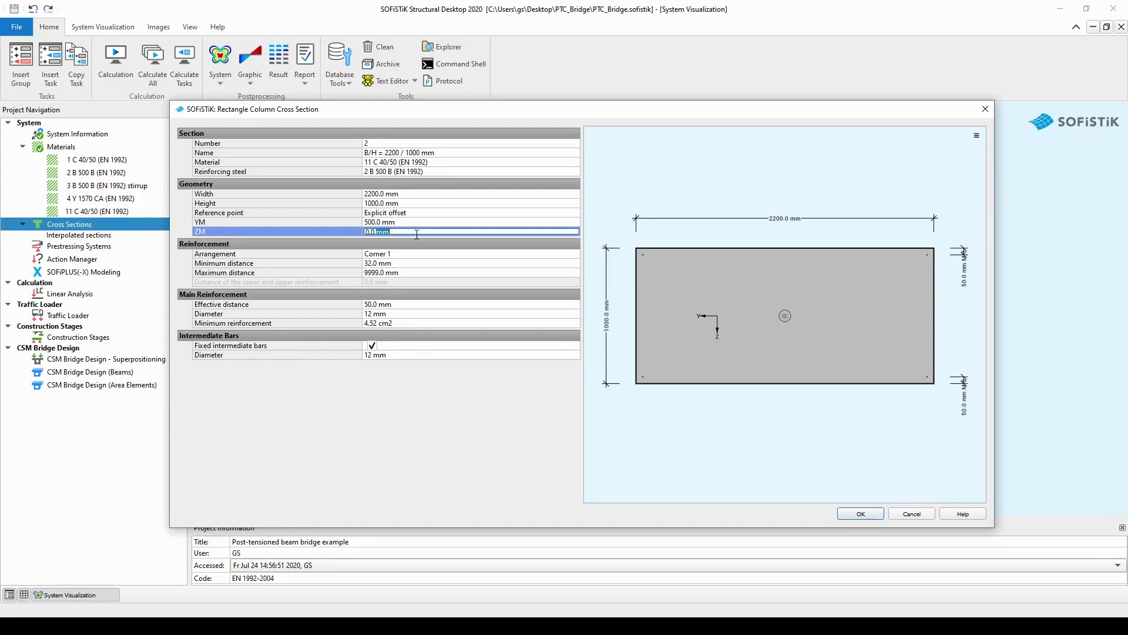
pyautogui.write('500')
# Step: Return the column section's reference point to Gravity Centre
pyautogui.click(404, 223)
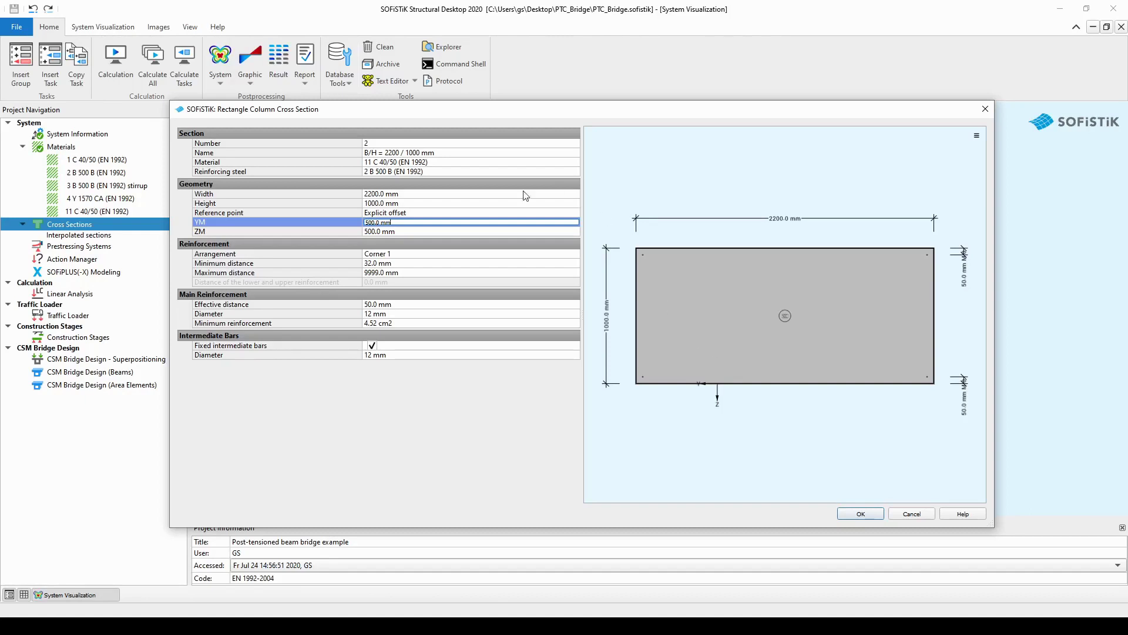
pyautogui.click(458, 213)
pyautogui.click(458, 213)
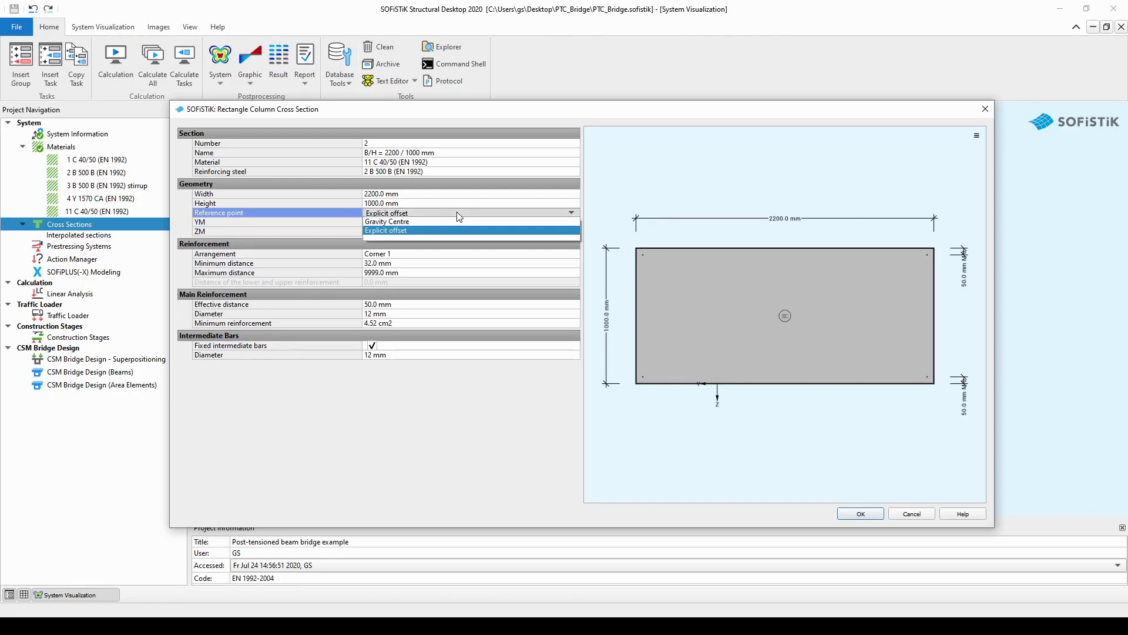
pyautogui.click(456, 221)
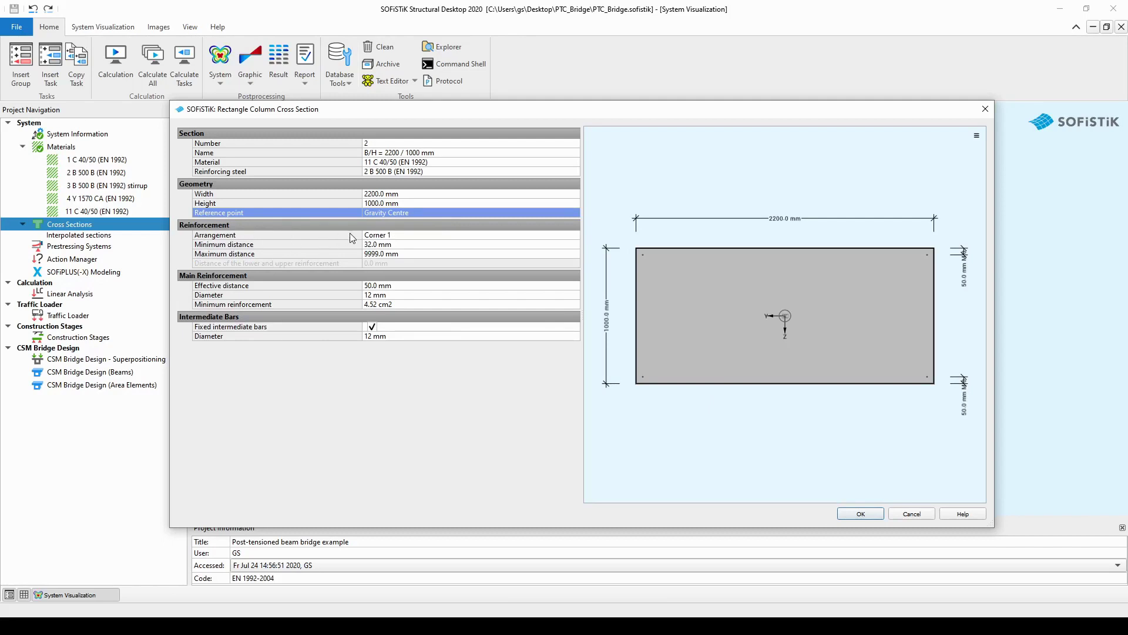
# Step: Set the column section's reinforcement arrangement to Circumferential
pyautogui.click(393, 237)
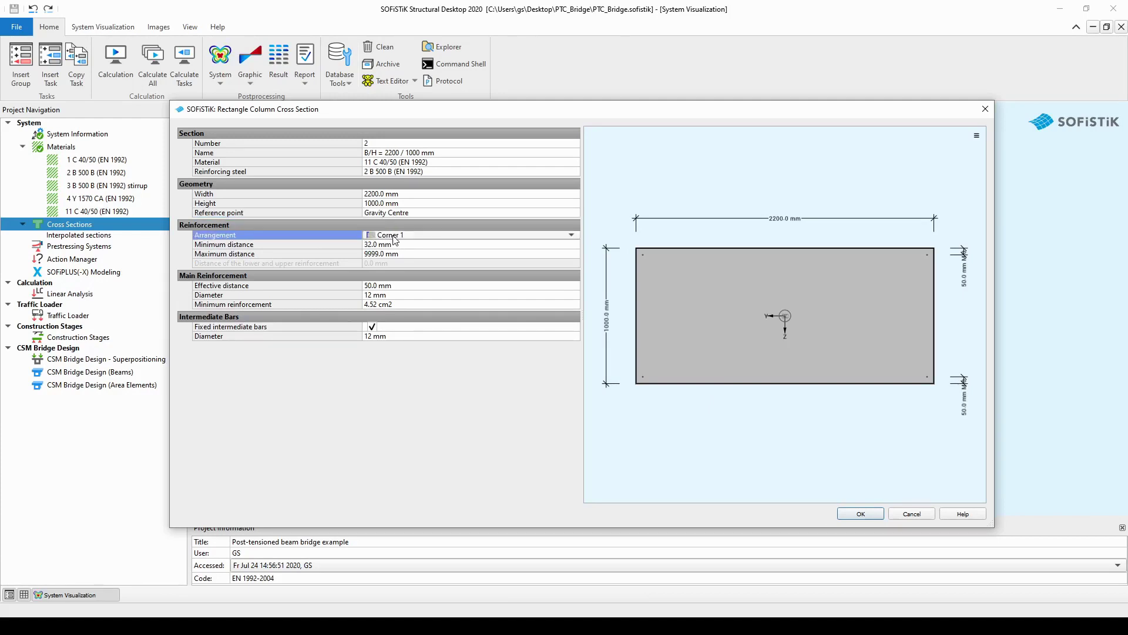
pyautogui.click(572, 235)
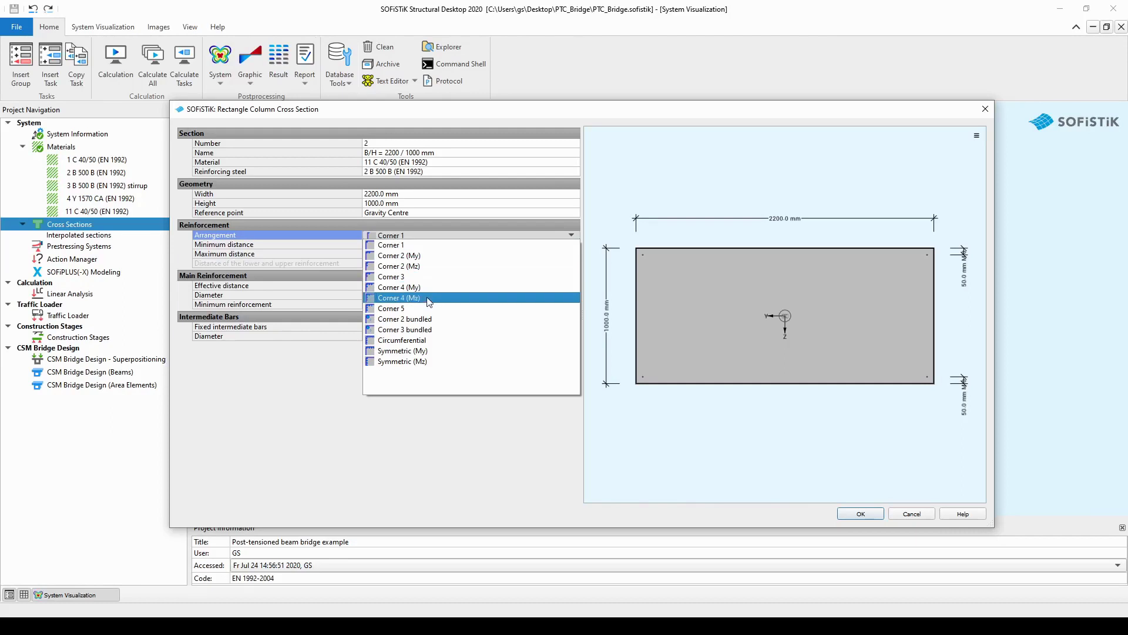
pyautogui.click(449, 341)
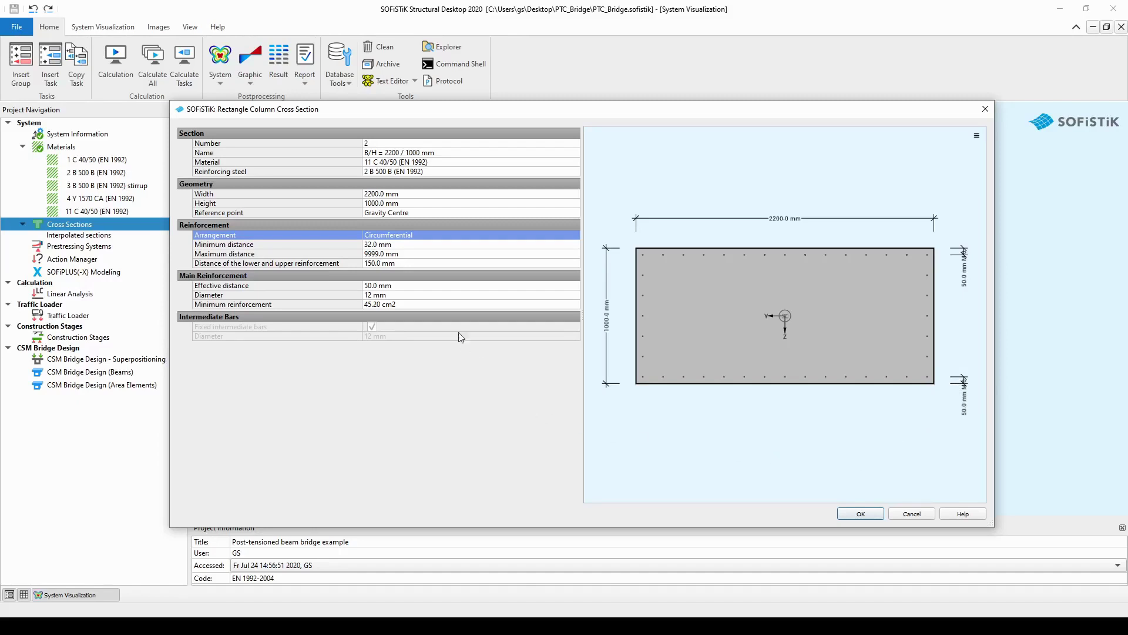
# Step: Set the main reinforcement's effective distance to 100 mm, leave the bar diameter and minimum reinforcement as they are, and accept the column section
pyautogui.click(412, 285)
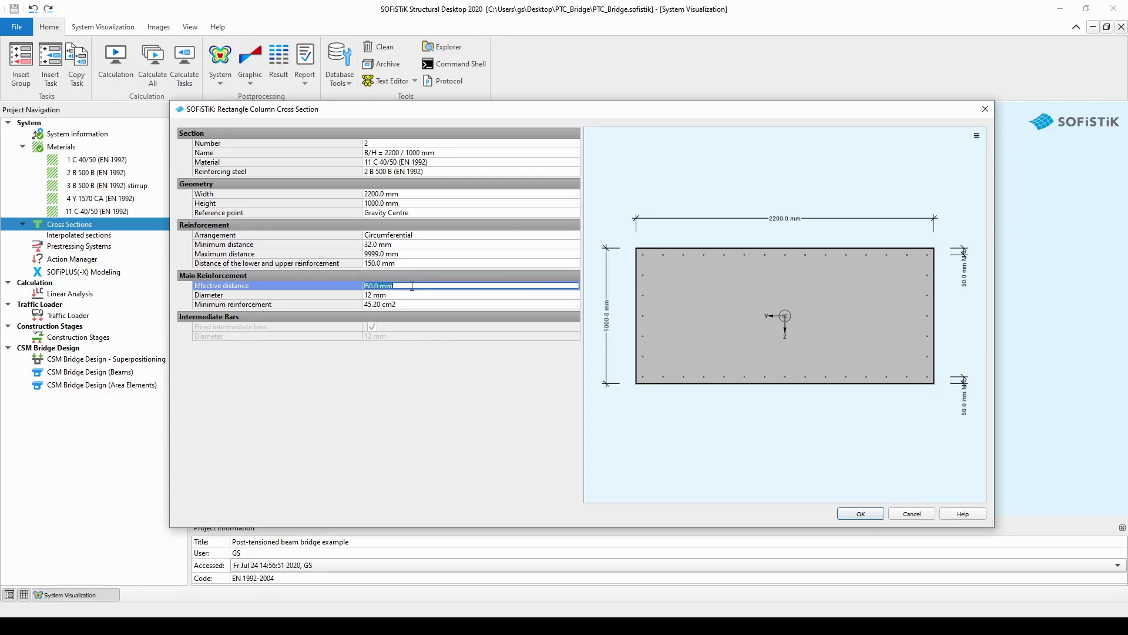
pyautogui.write('100')
pyautogui.click(410, 294)
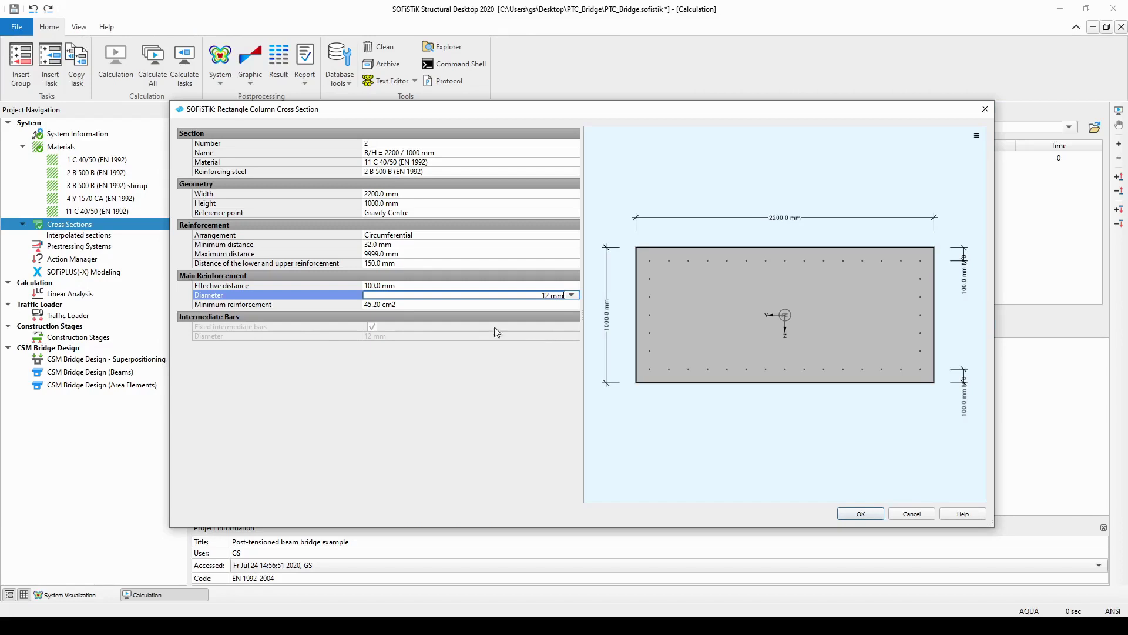
pyautogui.click(426, 304)
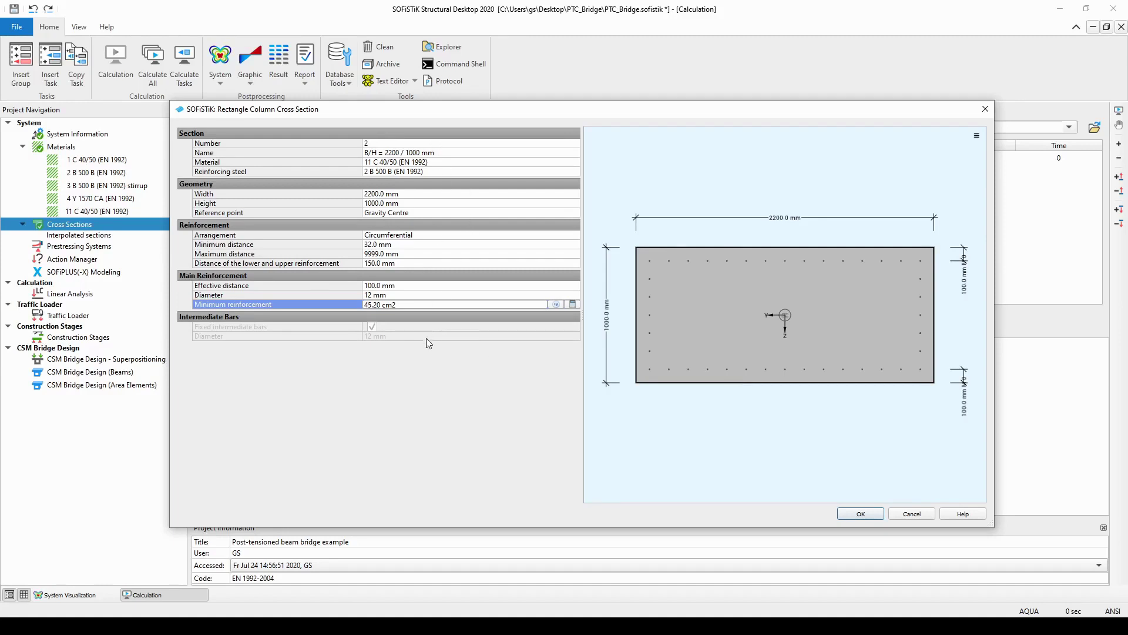
pyautogui.click(853, 514)
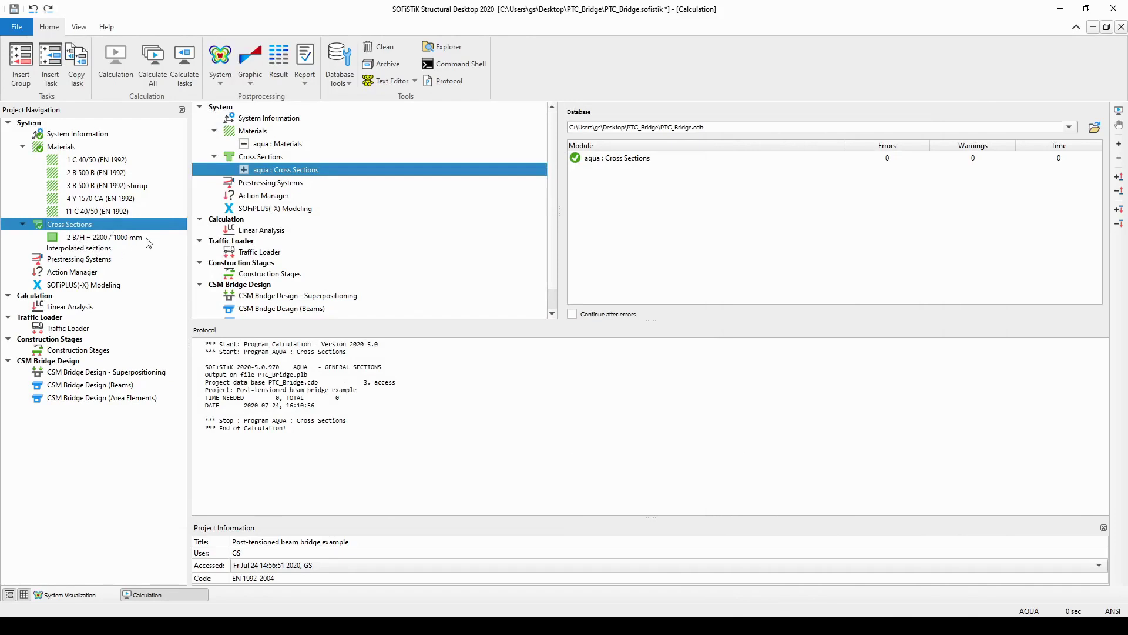
# Step: Calculate the Cross Sections task and open its report in the Report Browser
pyautogui.rightClick(103, 230)
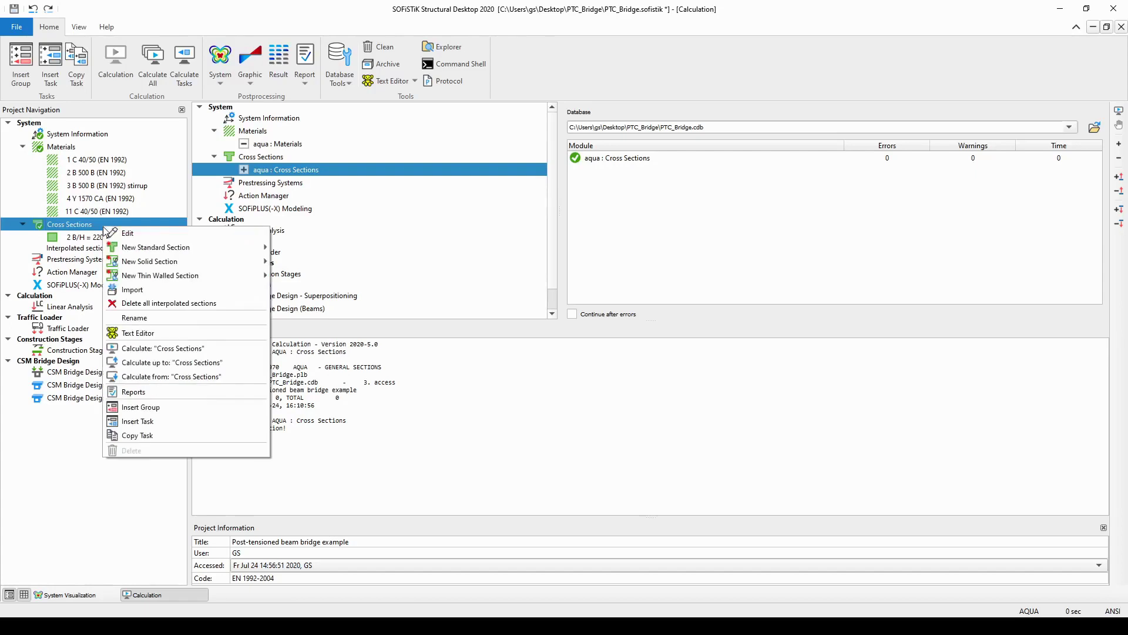
pyautogui.click(189, 348)
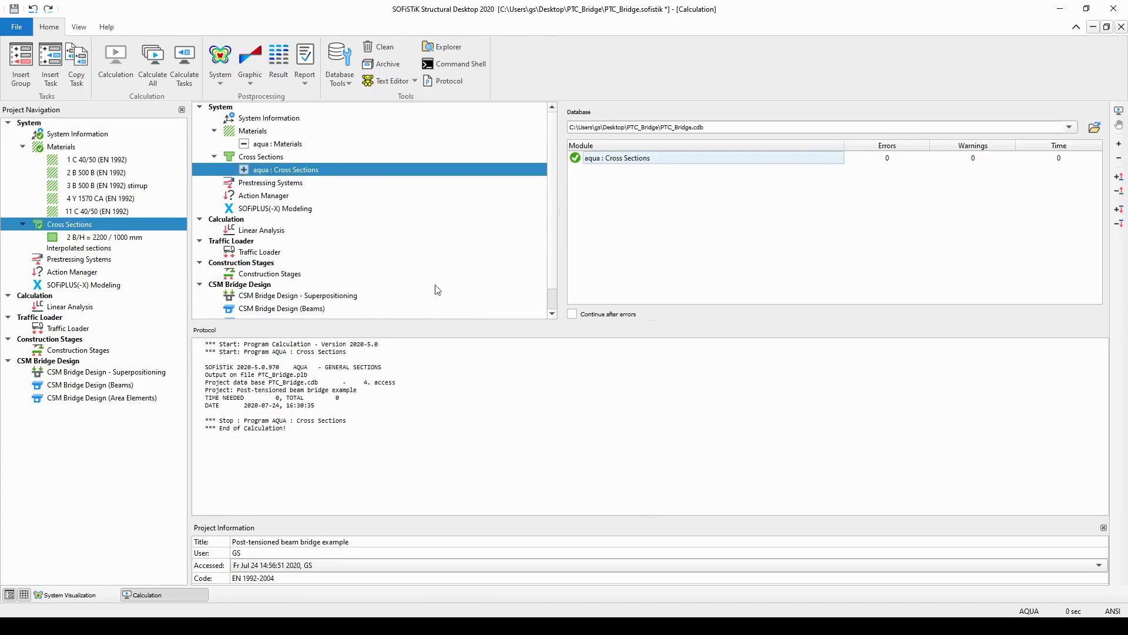
pyautogui.rightClick(105, 227)
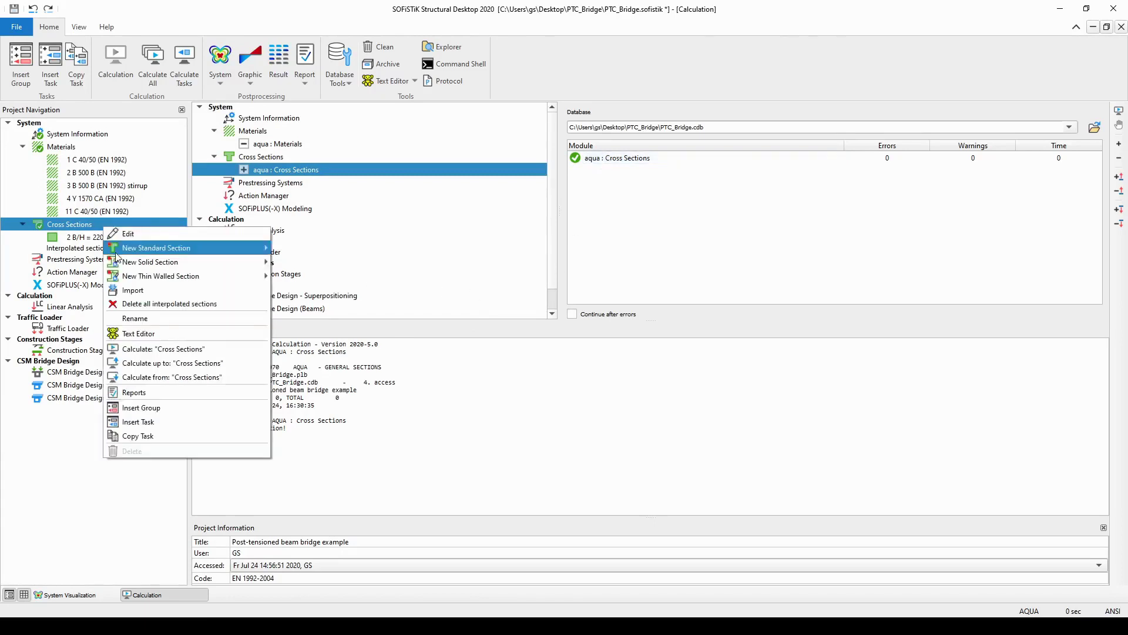
pyautogui.click(160, 392)
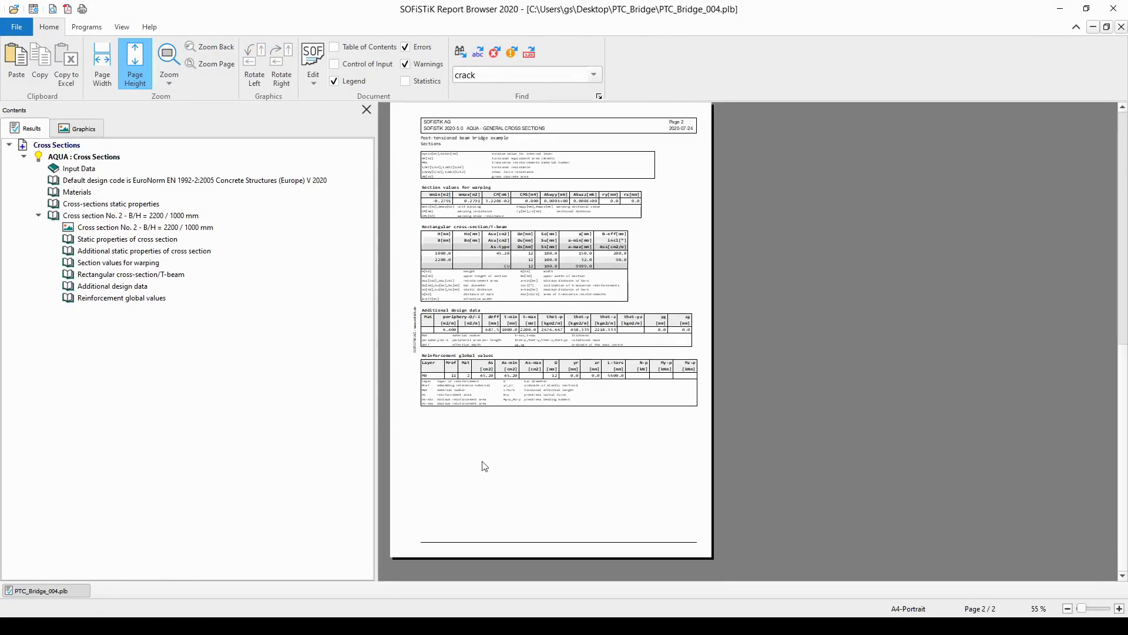
# Step: Examine the report's static properties and drawing of the column section, and the M0 layer in its reinforcement global values table
pyautogui.scroll(3, 516, 448)
pyautogui.scroll(5, 530, 447)
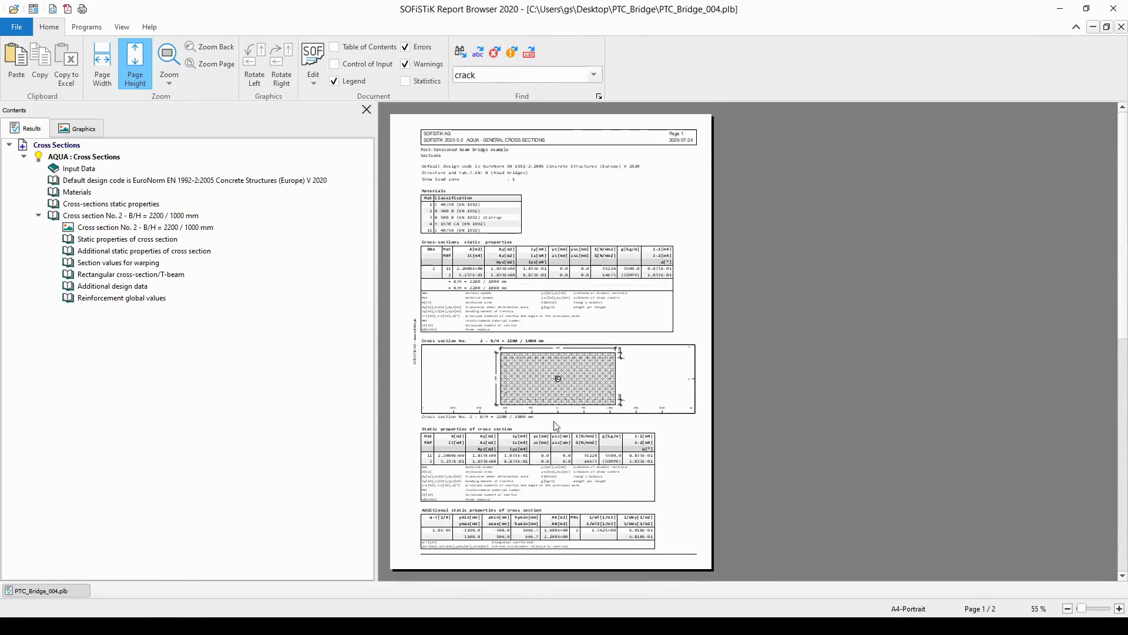
pyautogui.keyDown('ctrl'); pyautogui.scroll(1, 562, 410); pyautogui.keyUp('ctrl')
pyautogui.keyDown('ctrl'); pyautogui.scroll(1, 583, 444); pyautogui.keyUp('ctrl')
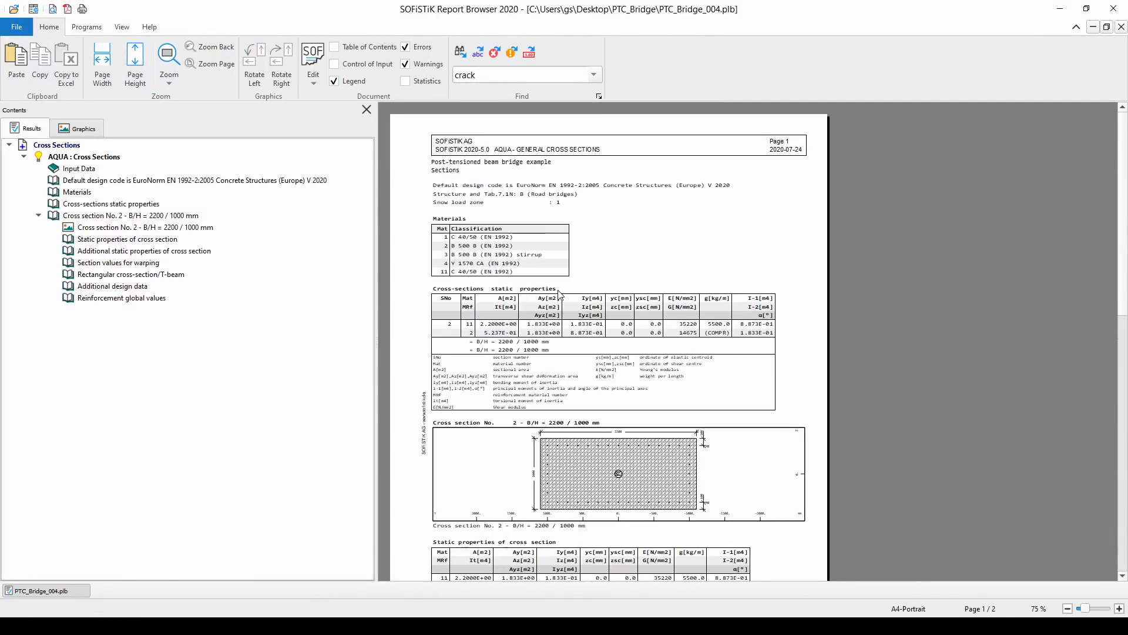
pyautogui.click(148, 300)
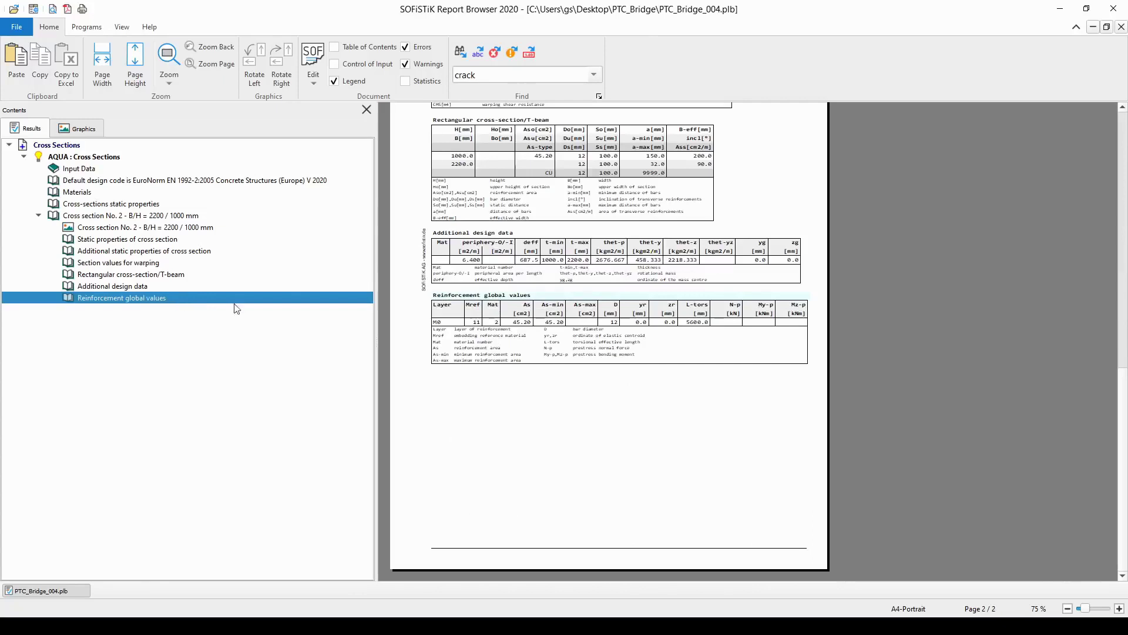
pyautogui.keyDown('ctrl'); pyautogui.scroll(4, 570, 345); pyautogui.keyUp('ctrl')
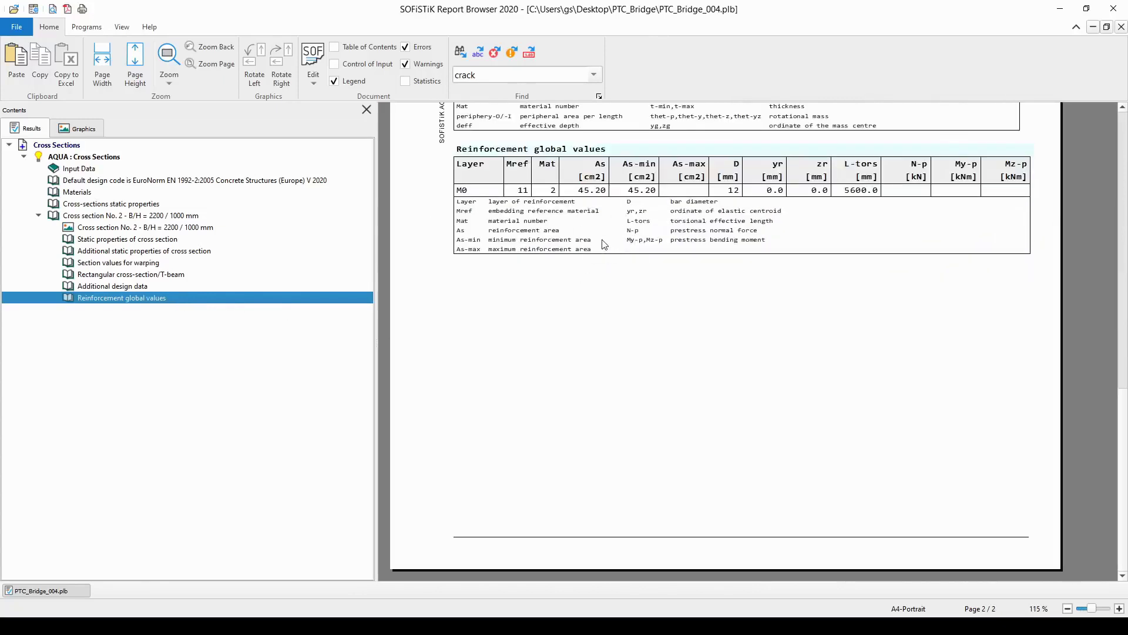
pyautogui.click(468, 194)
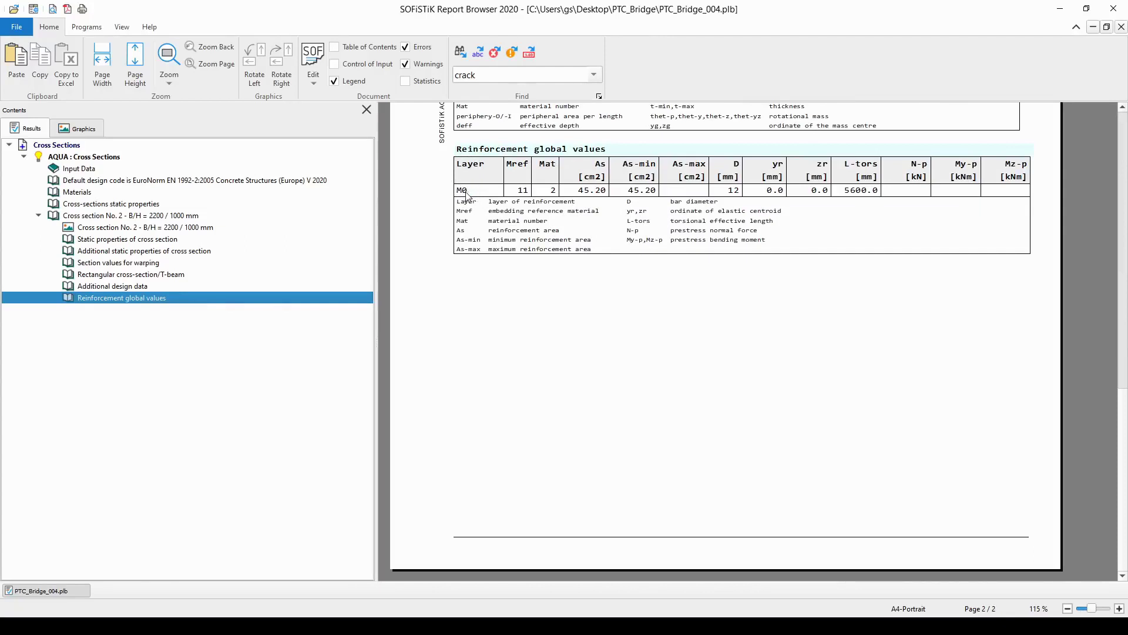